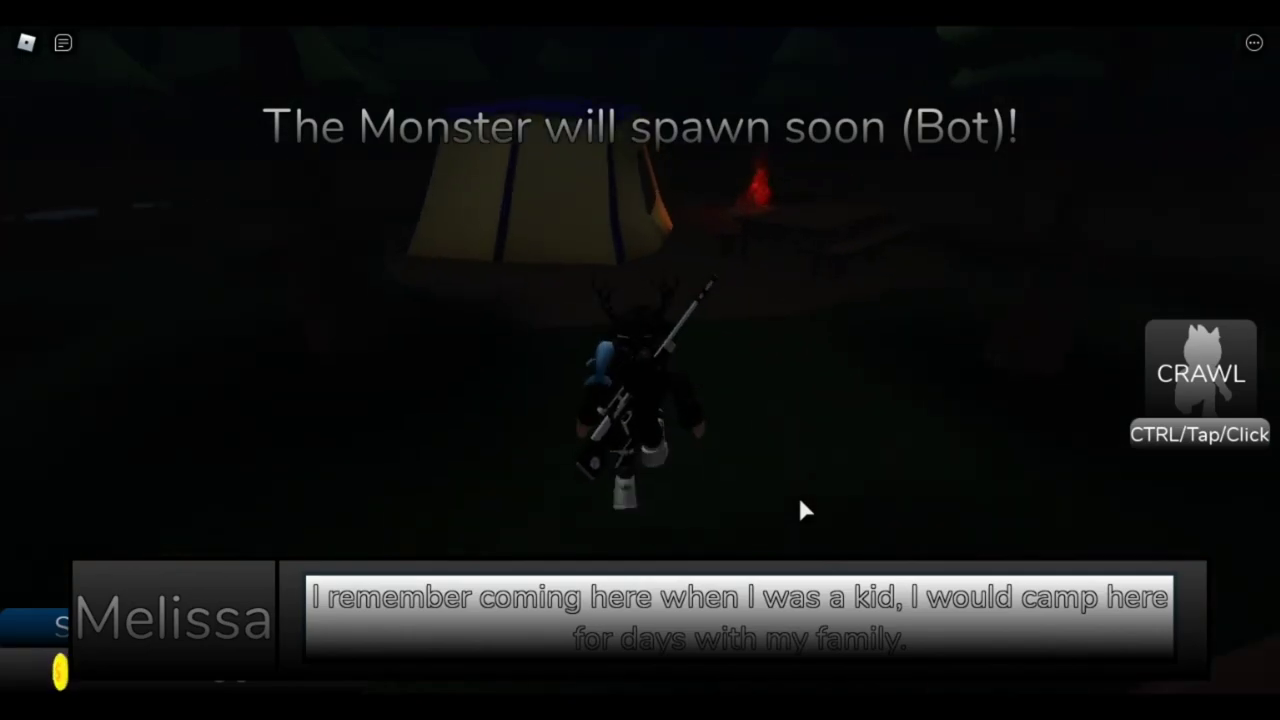
- Run the avatar past the tent to the campfire as the 09:57 countdown starts
key(w)
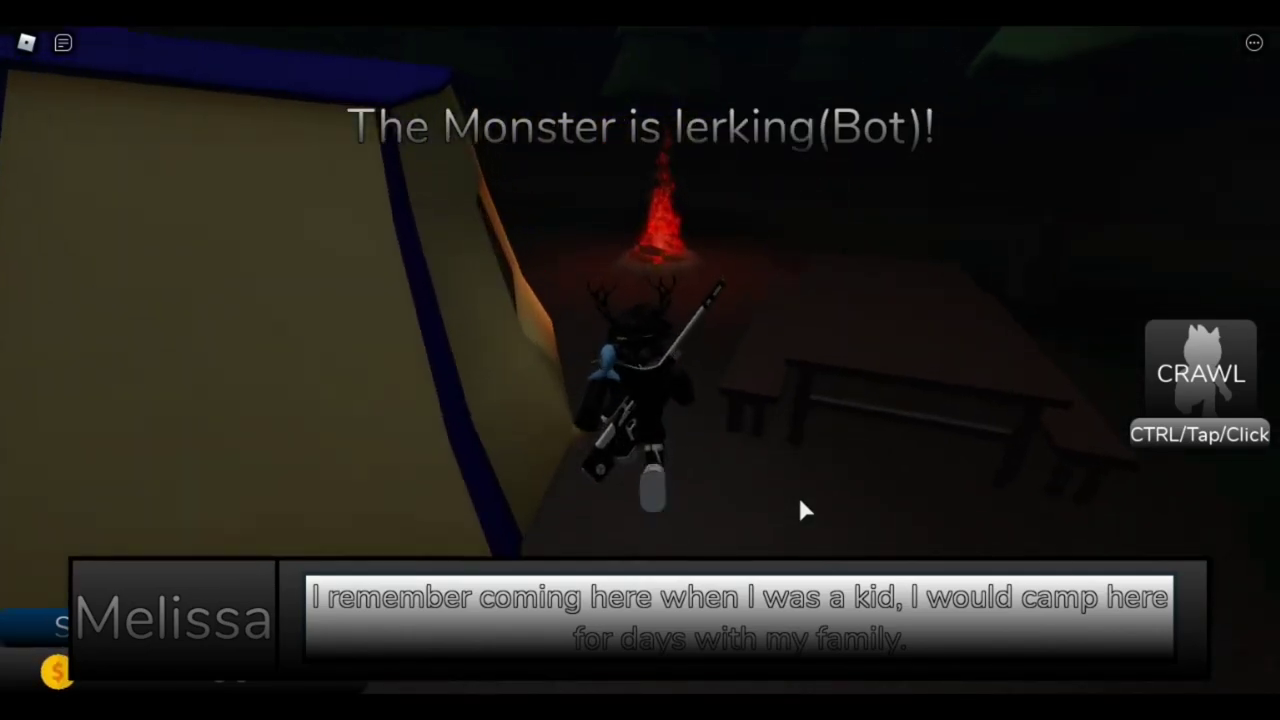
scroll(797, 493, up, 5)
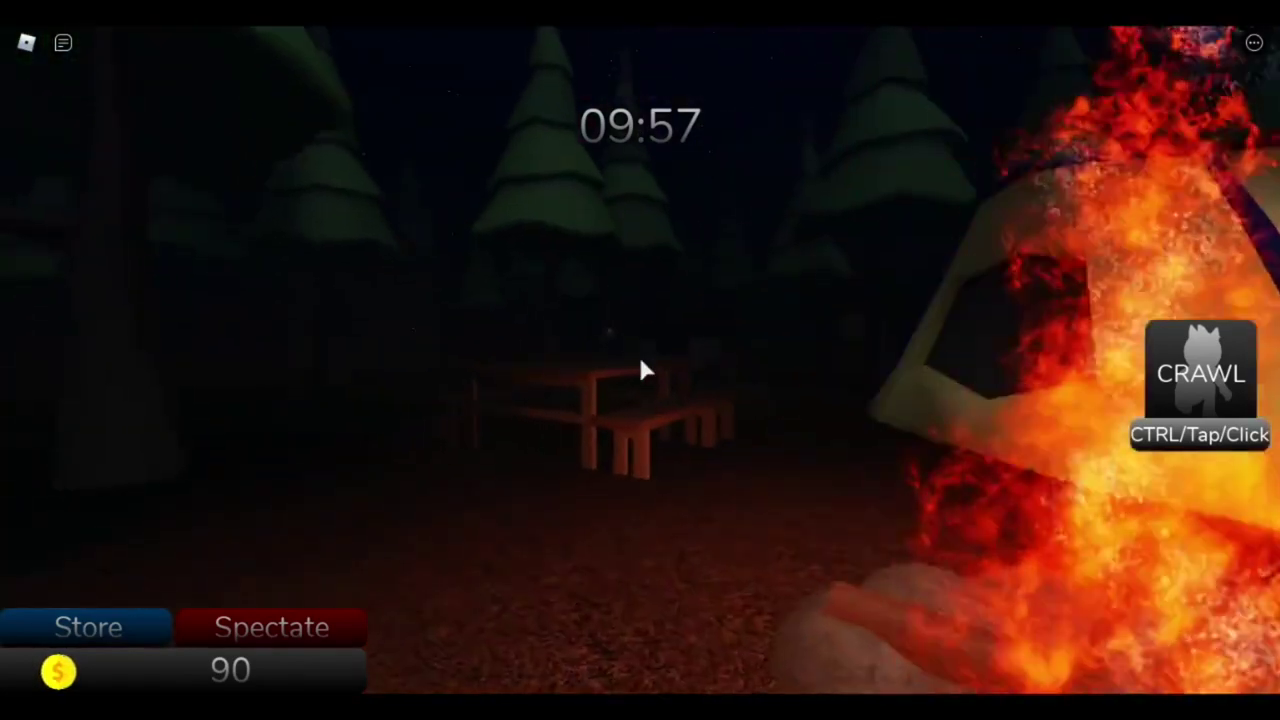
- Walk around the picnic bench, campfire and yellow tent in first person
key(w)
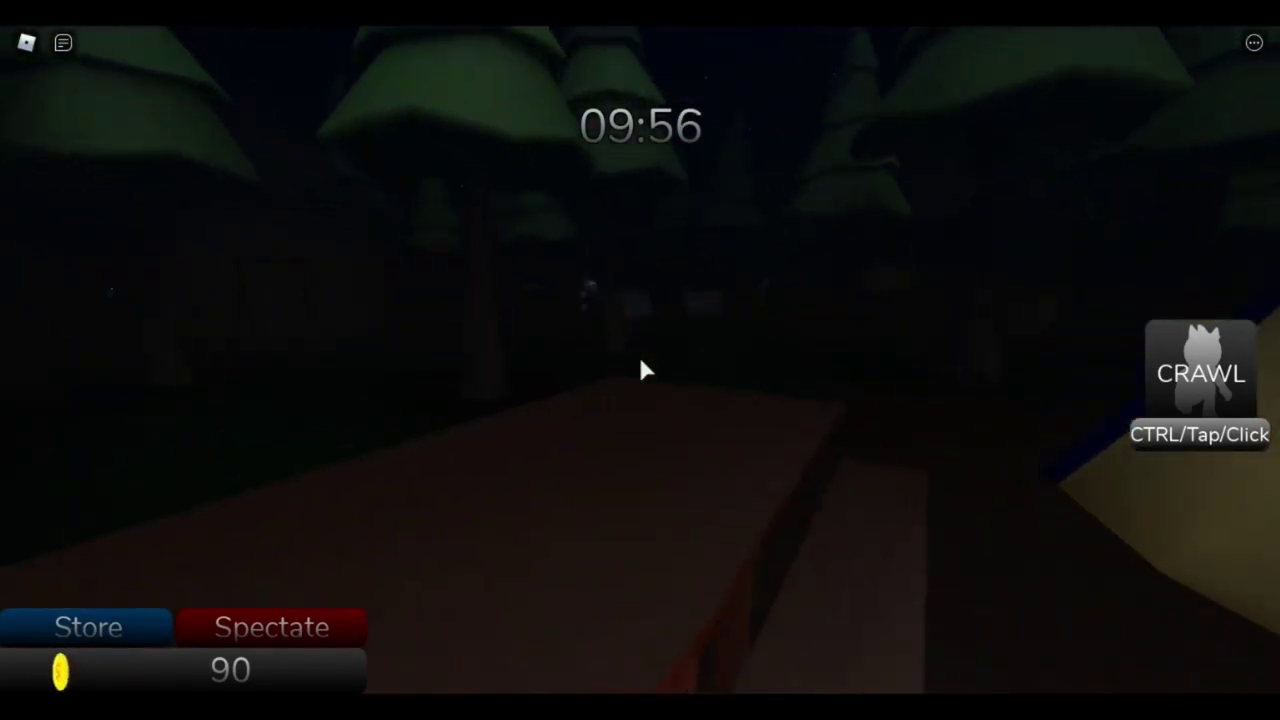
key(w)
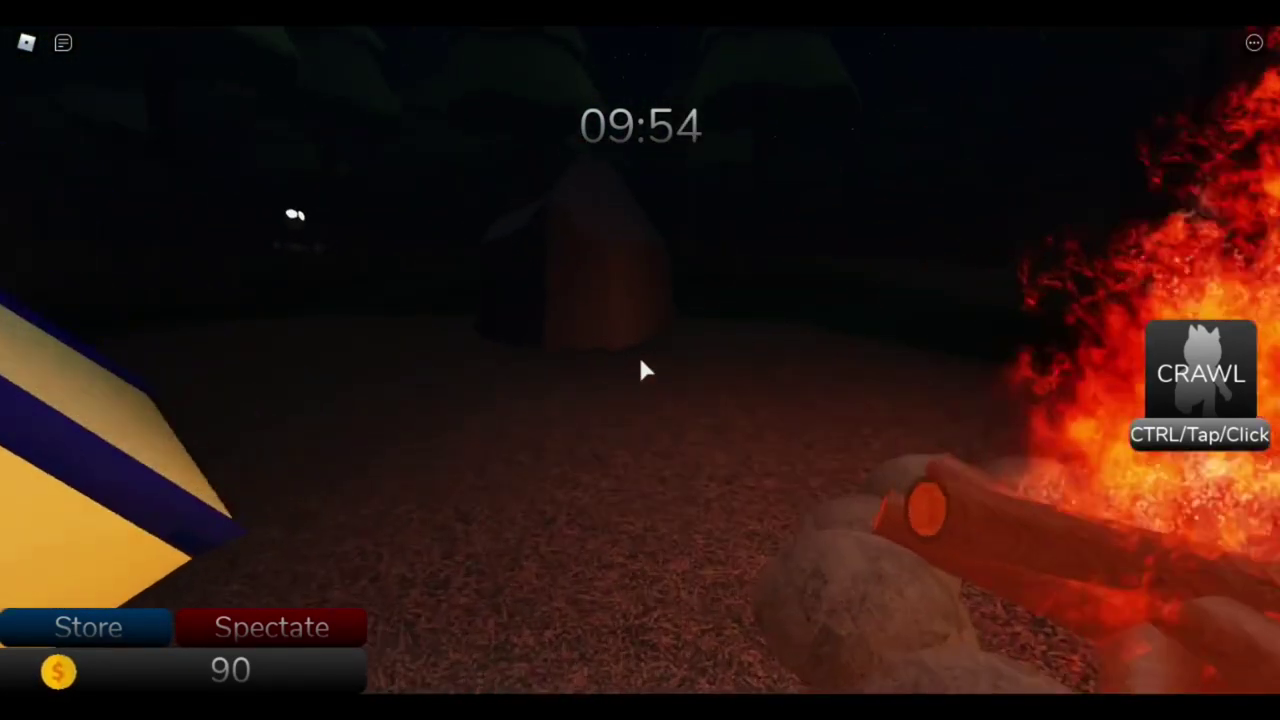
key(w)
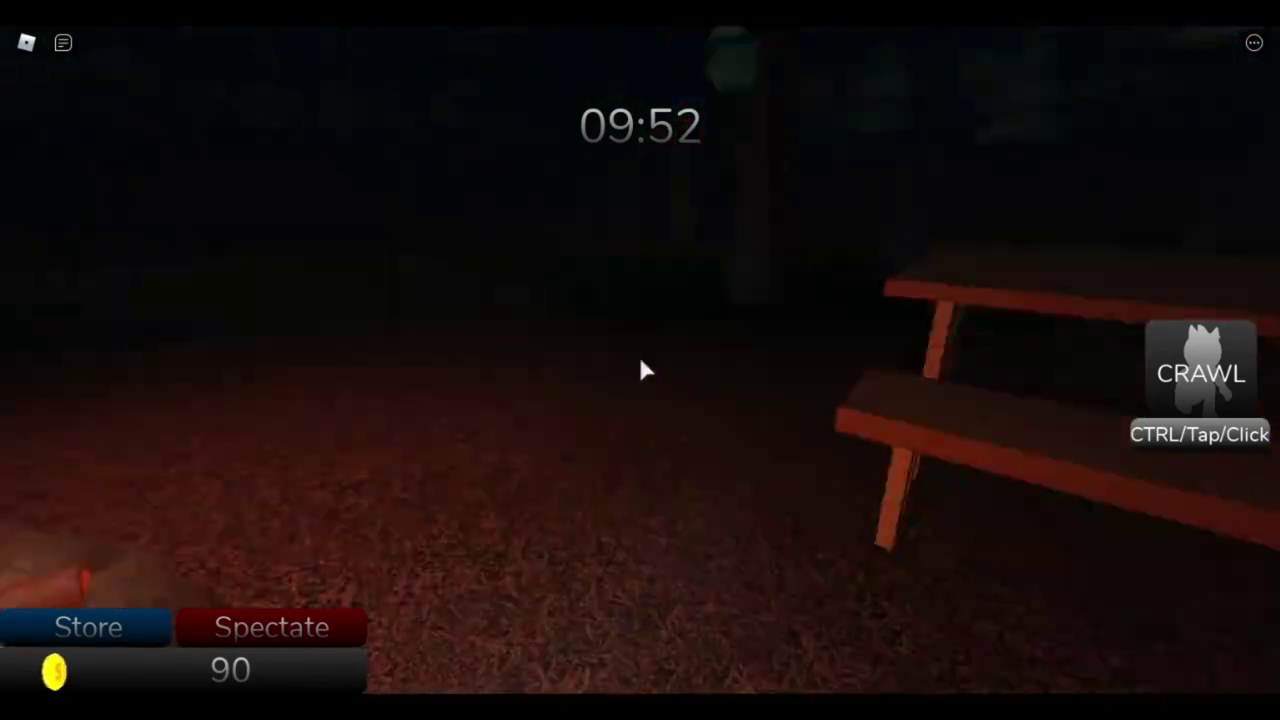
key(w)
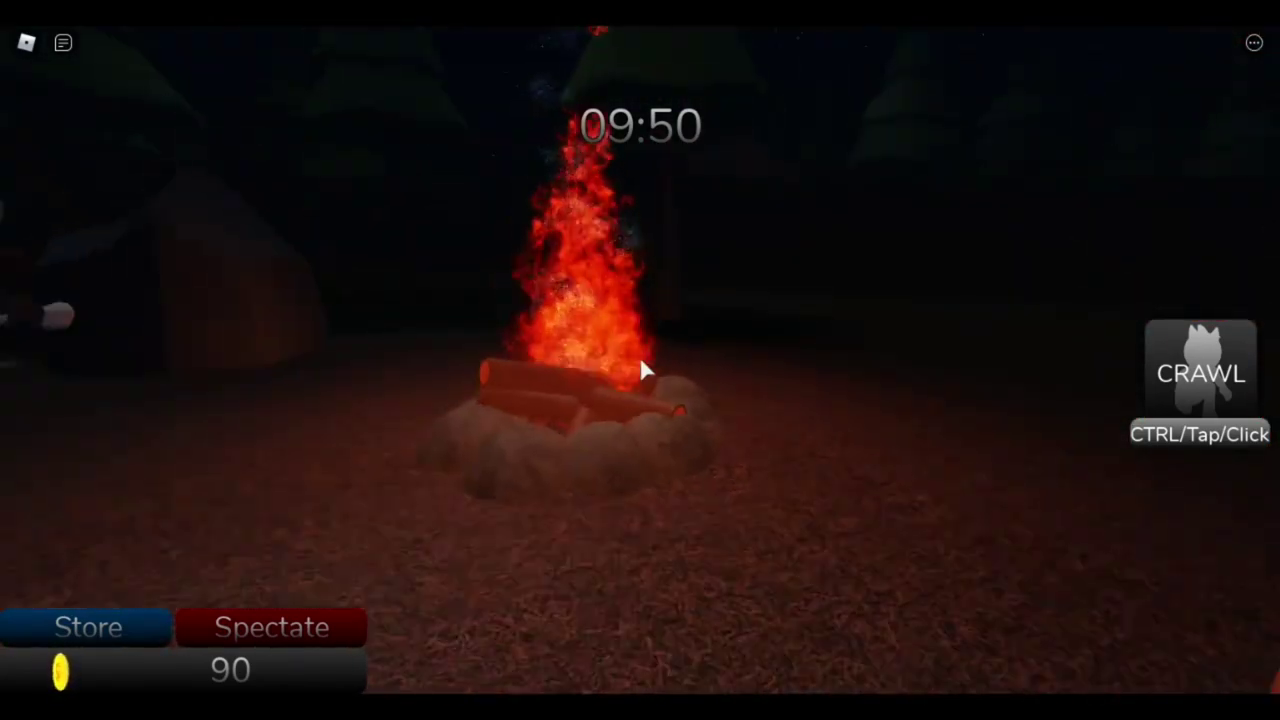
key(w)
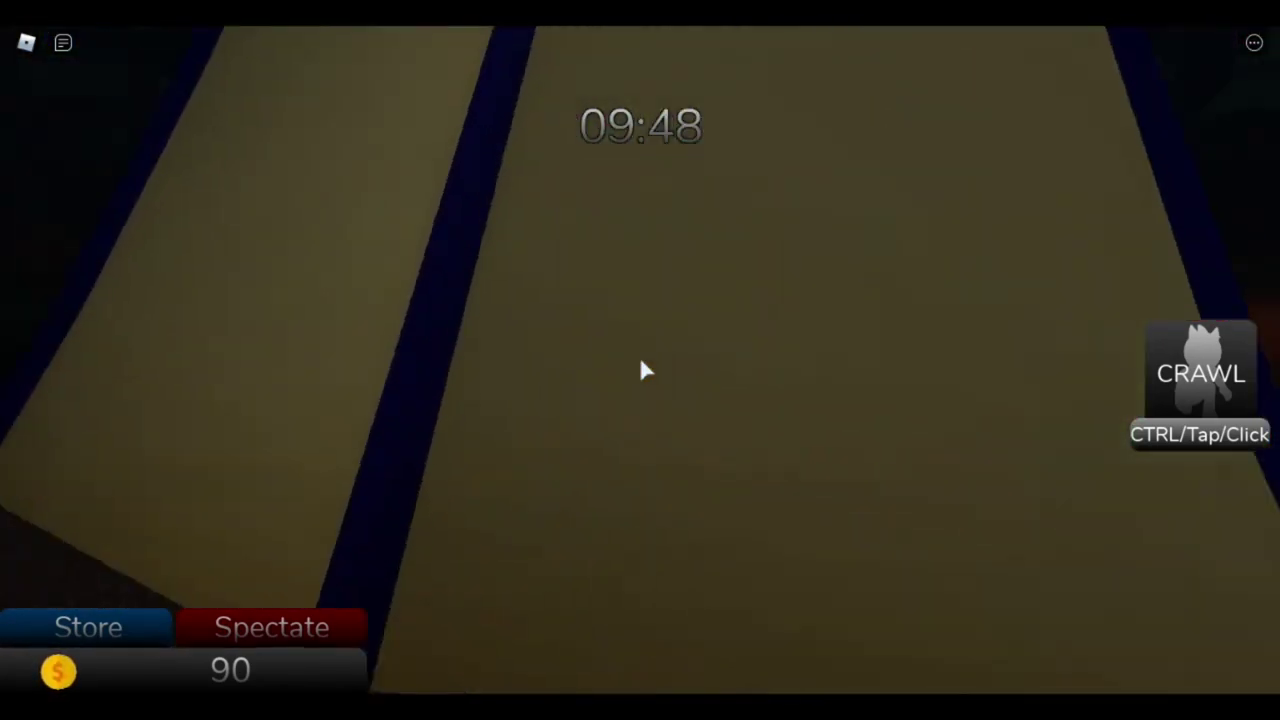
key(w)
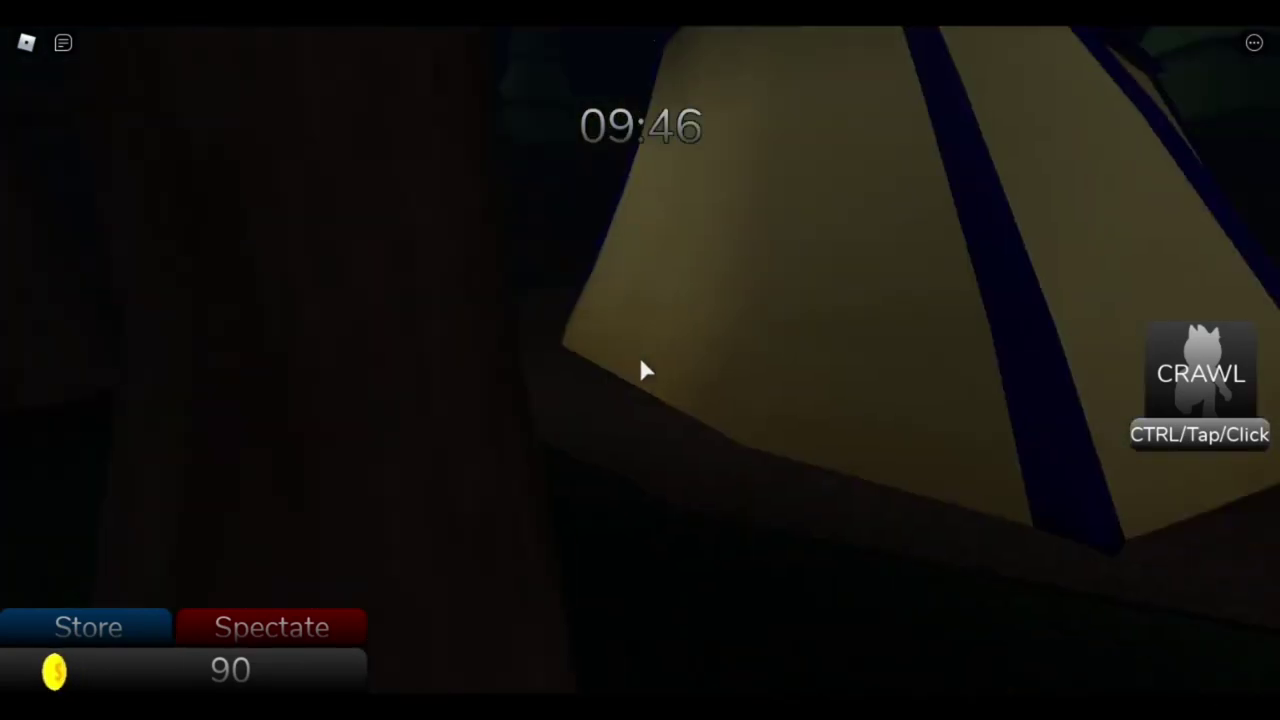
key(s)
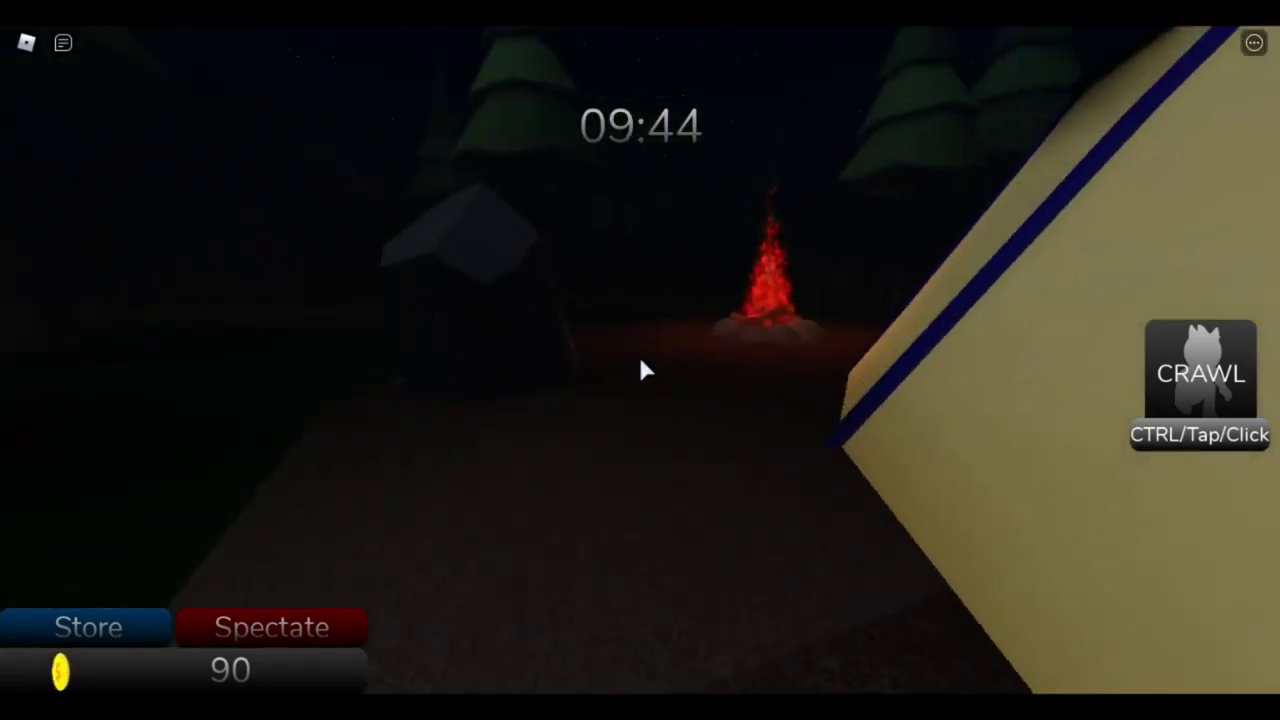
- Cross the dark forest along the wall to reach the pale blue creature
key(a)
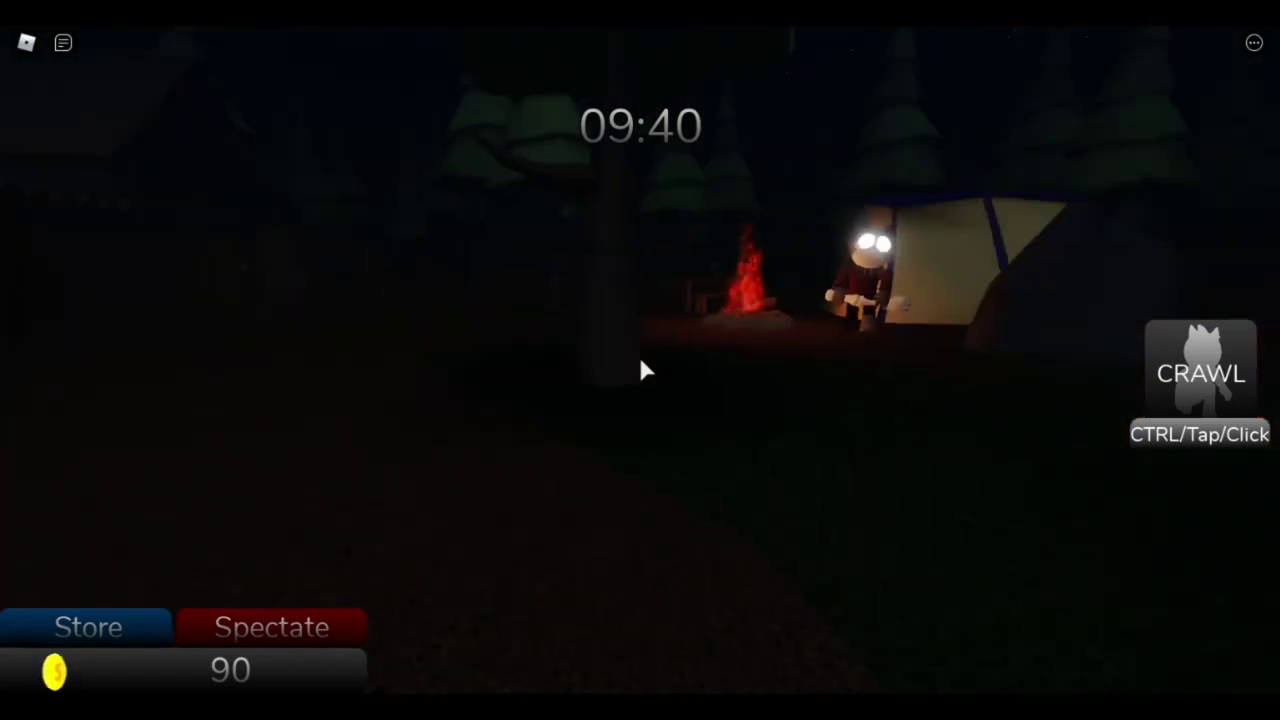
key(d)
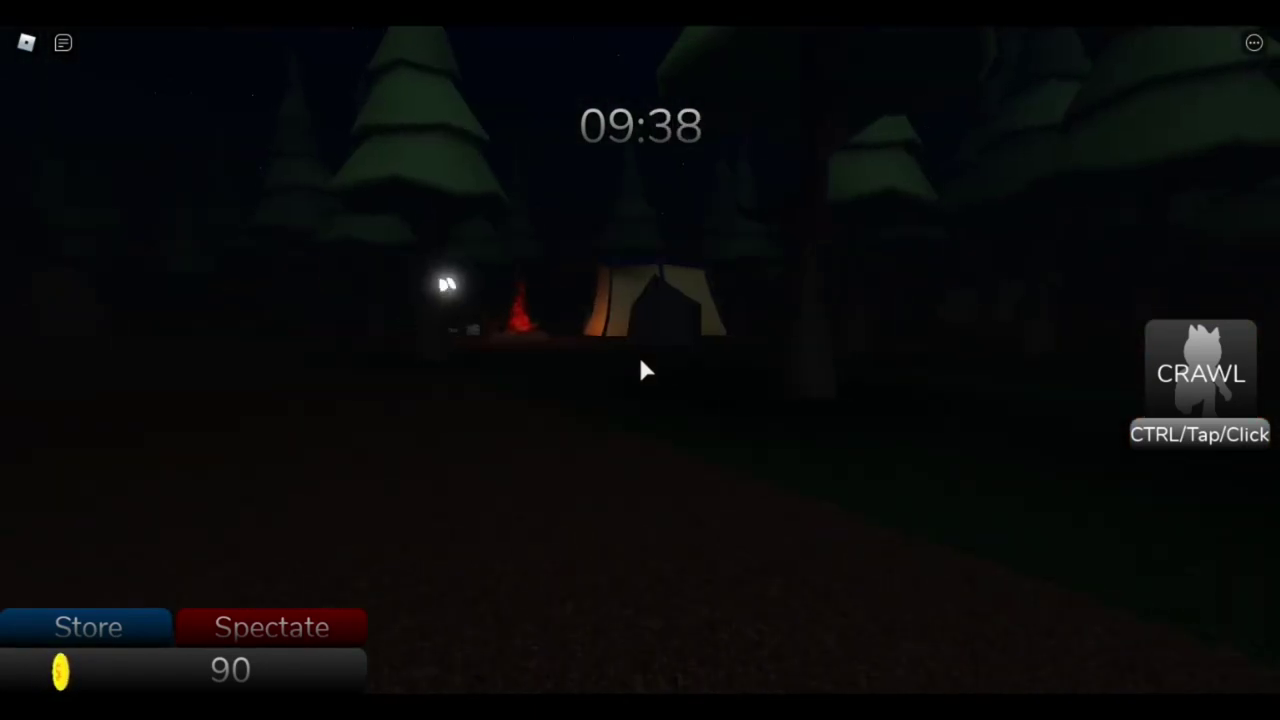
key(d)
key(w)
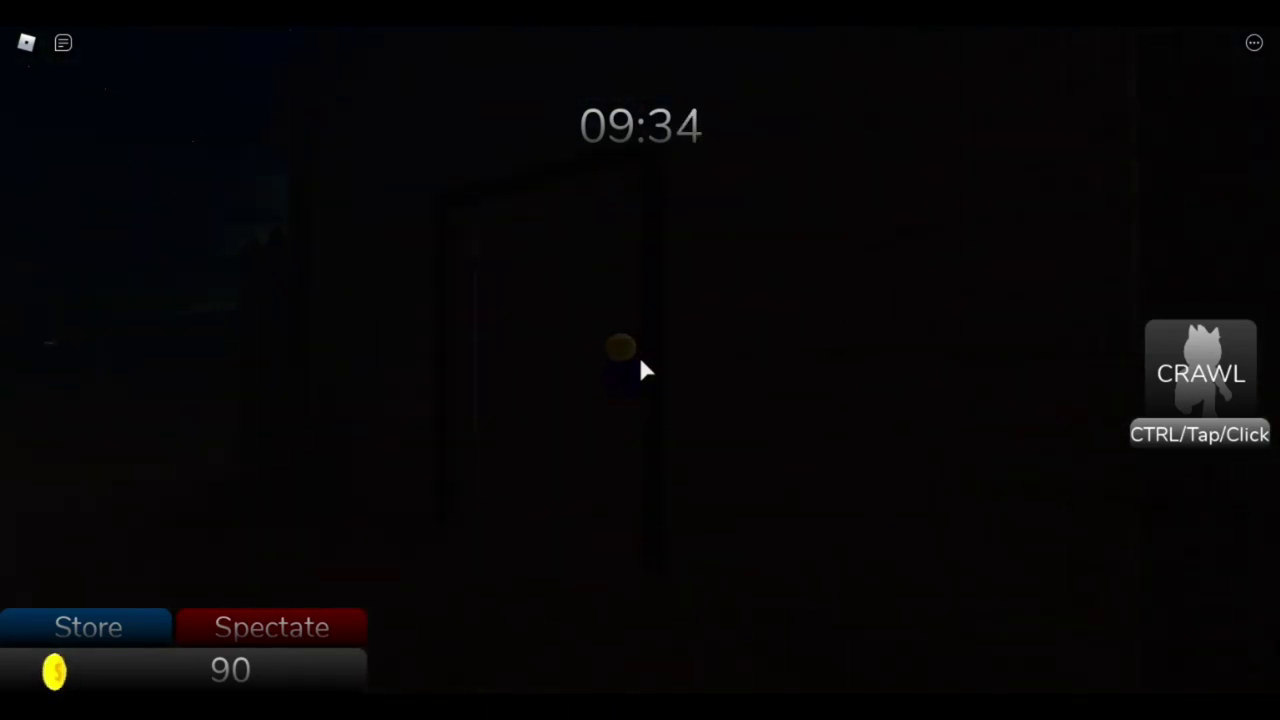
key(a)
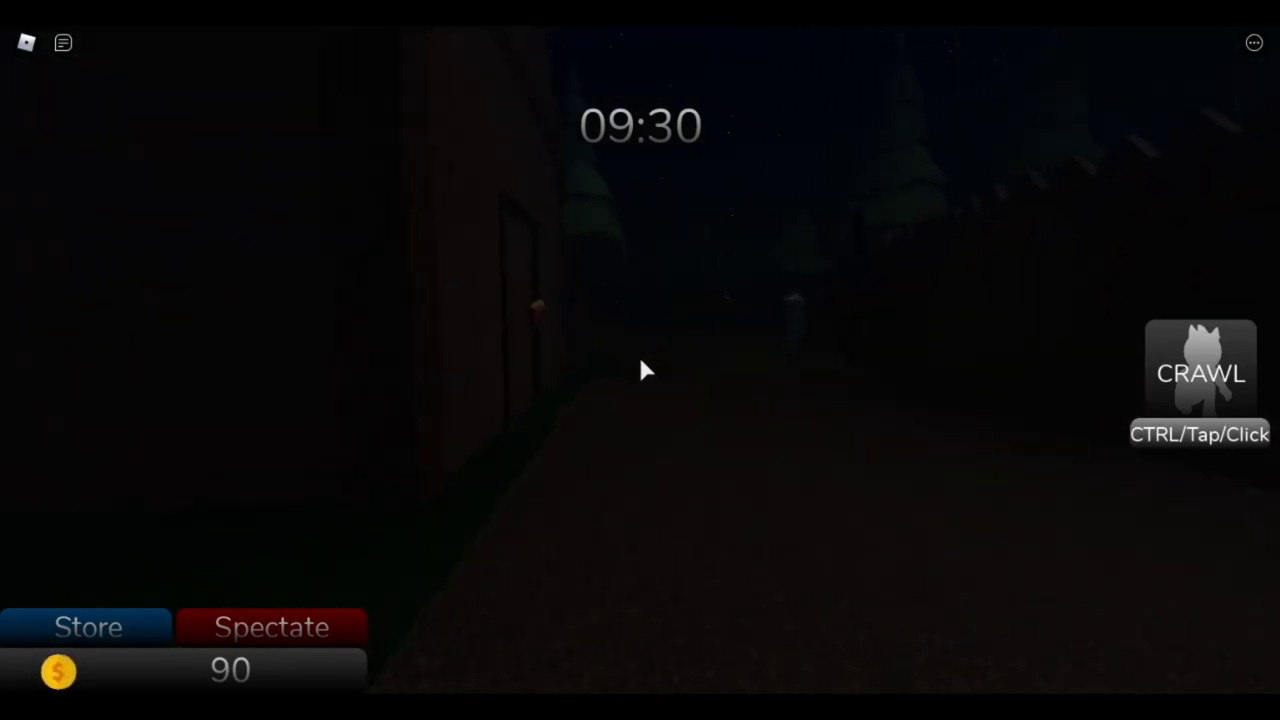
key(w)
key(a)
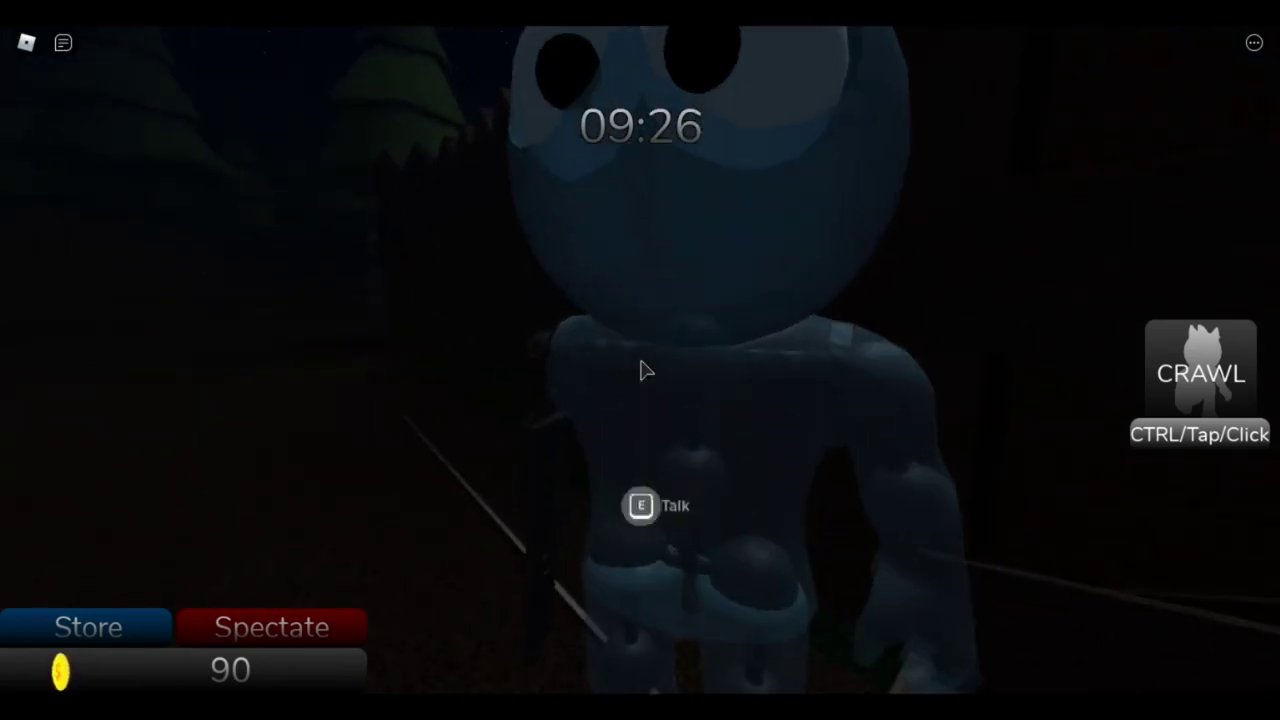
- Talk to the pale blue creature and let Lincoln's coded message play while turning away
key(e)
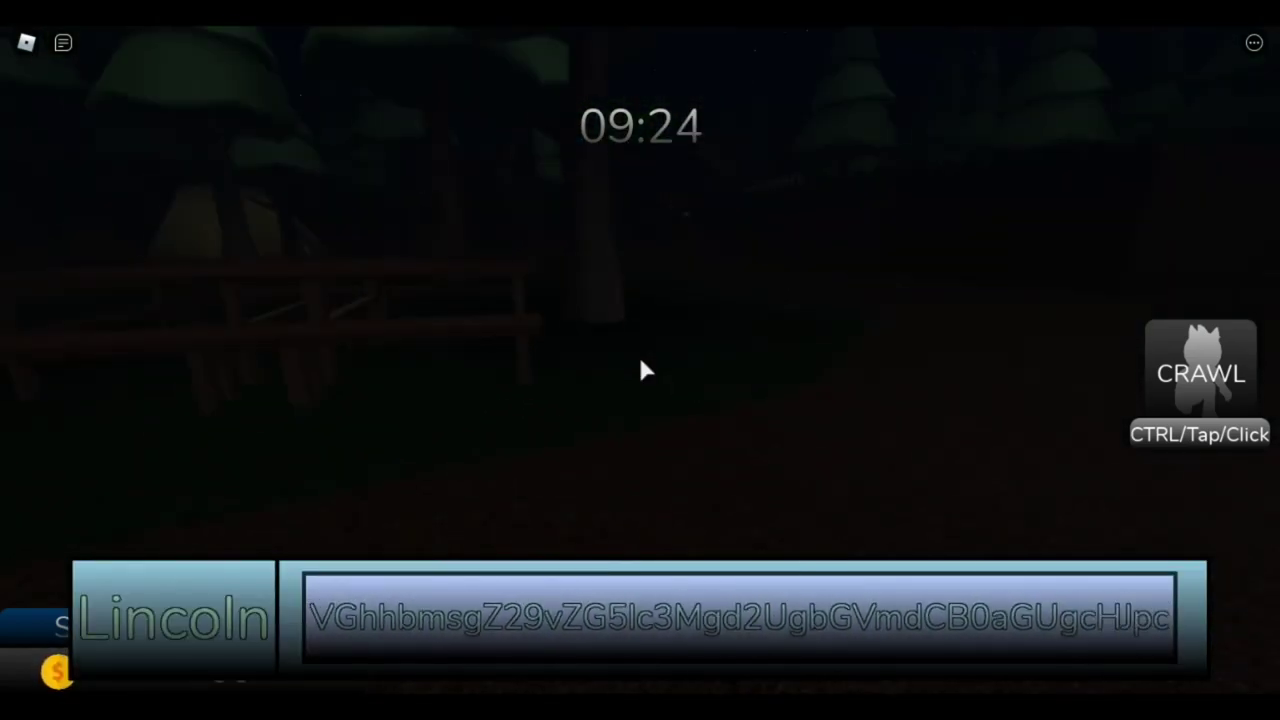
key(a)
key(a)
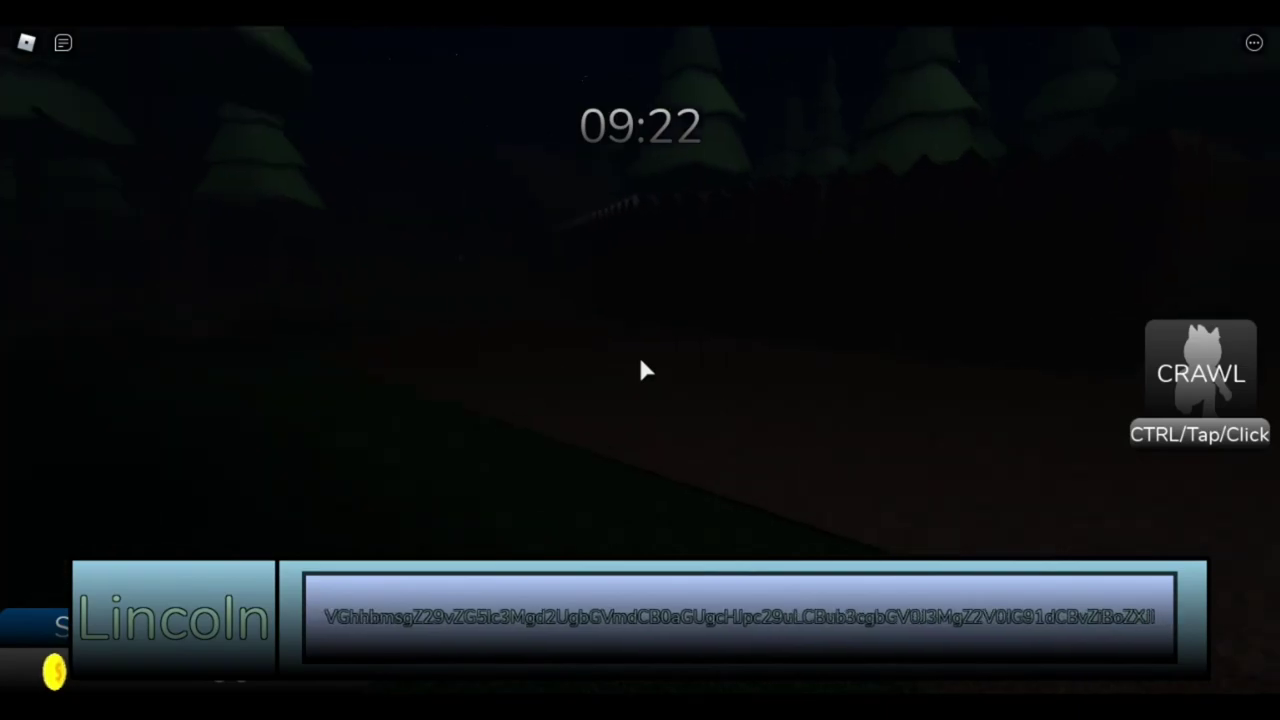
key(a)
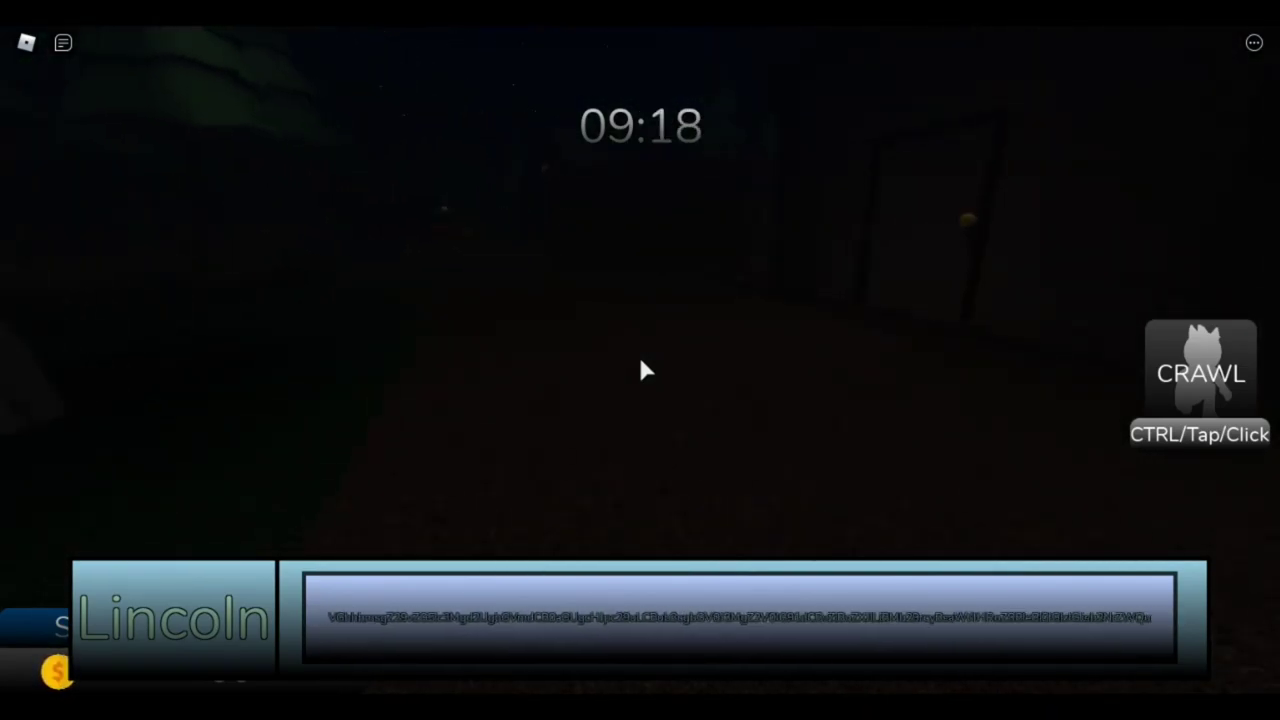
- Walk through the wooden room and along the fence, past the vent, into the lit building
key(w)
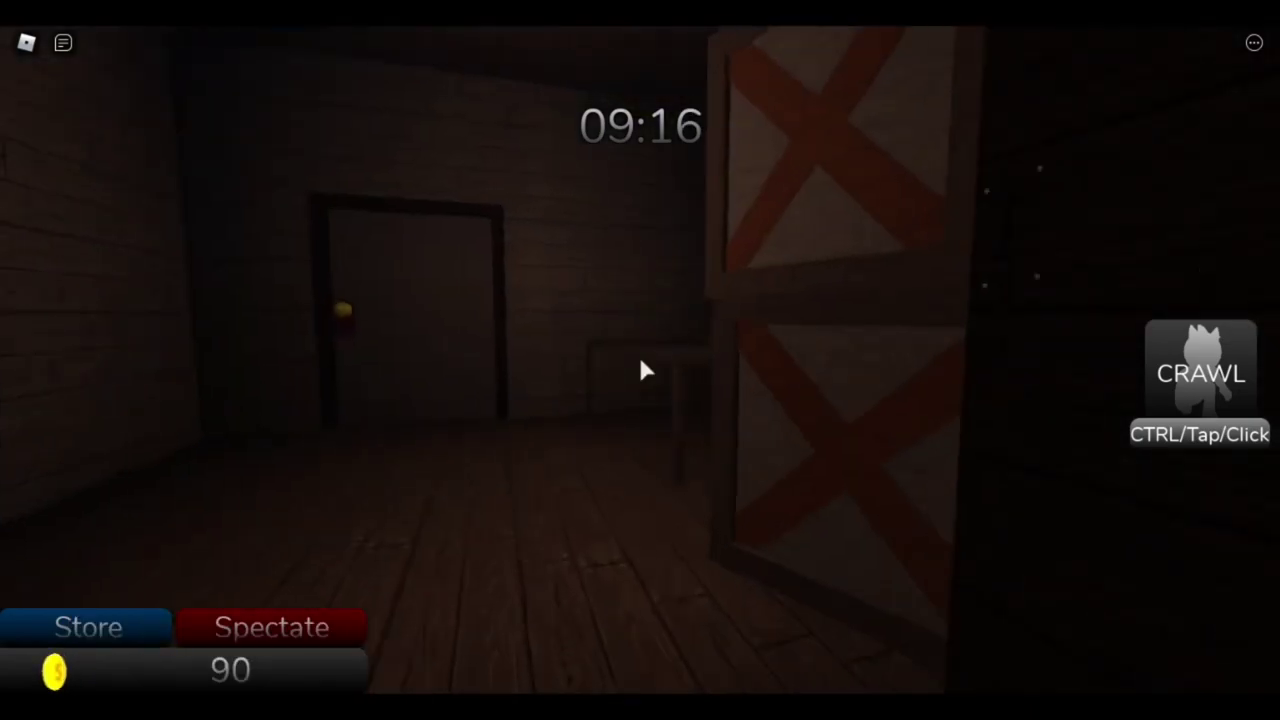
key(w)
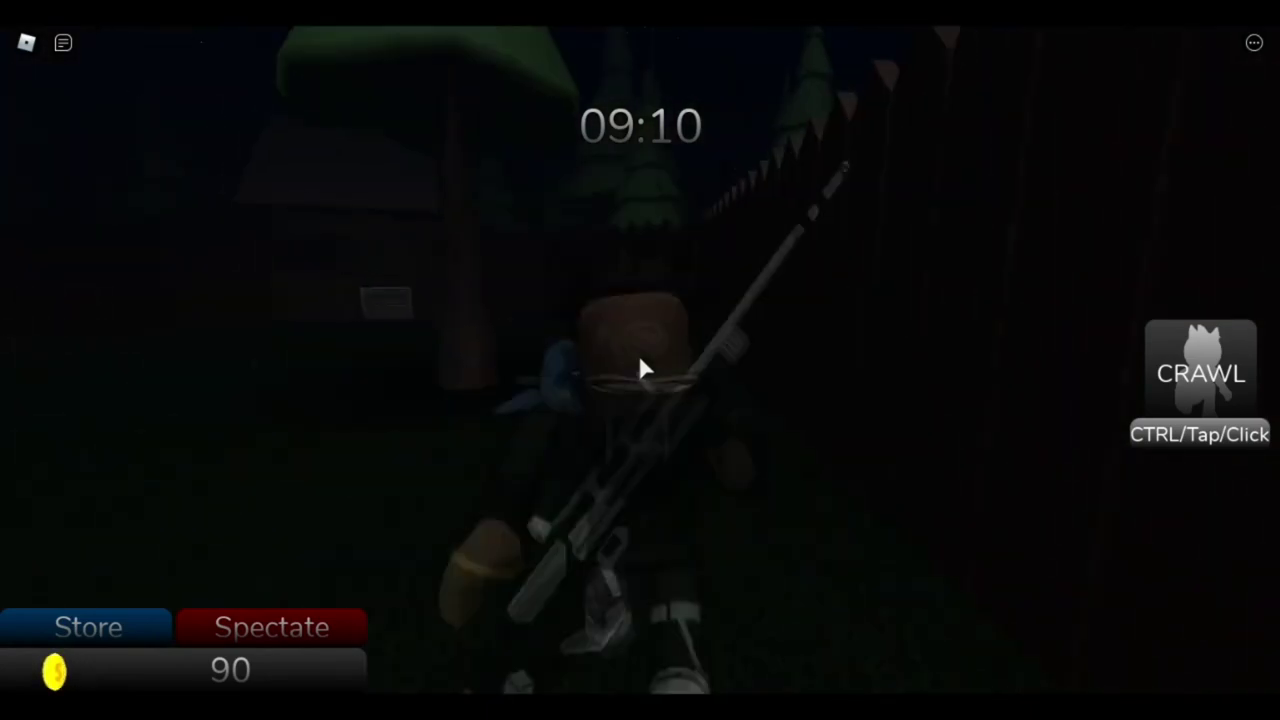
key(w)
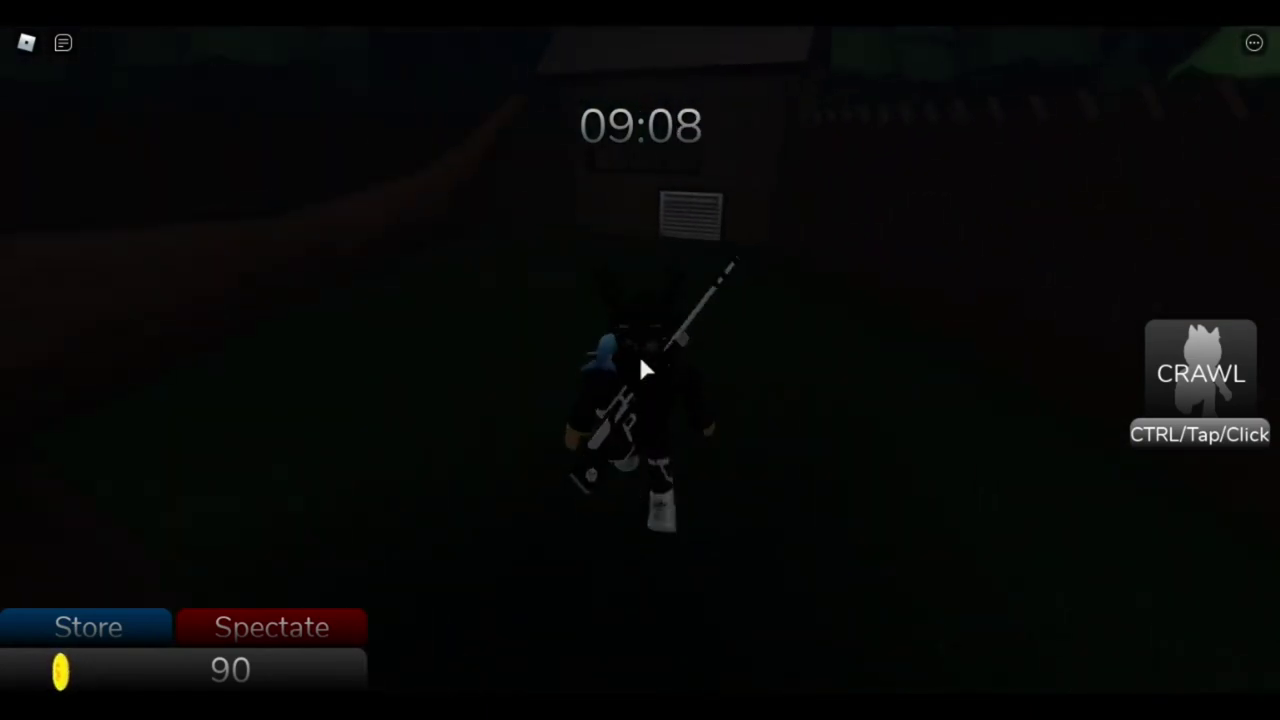
scroll(643, 370, up, 5)
key(w)
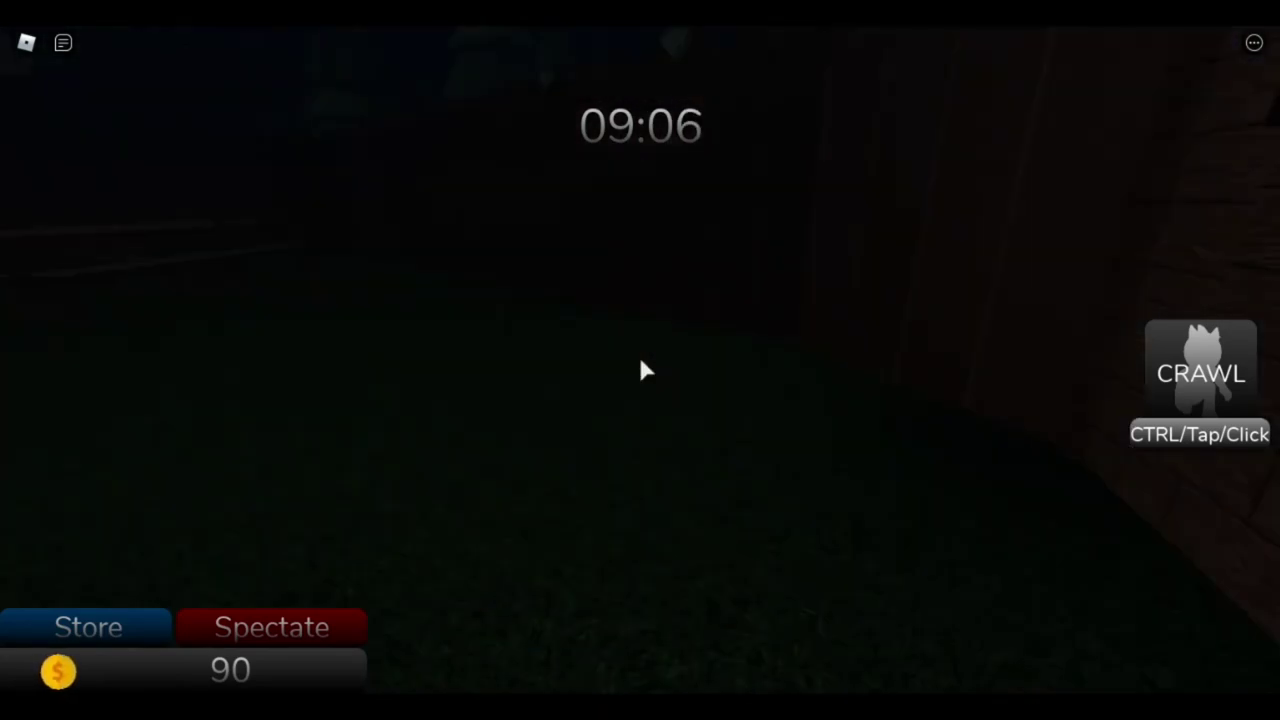
key(w)
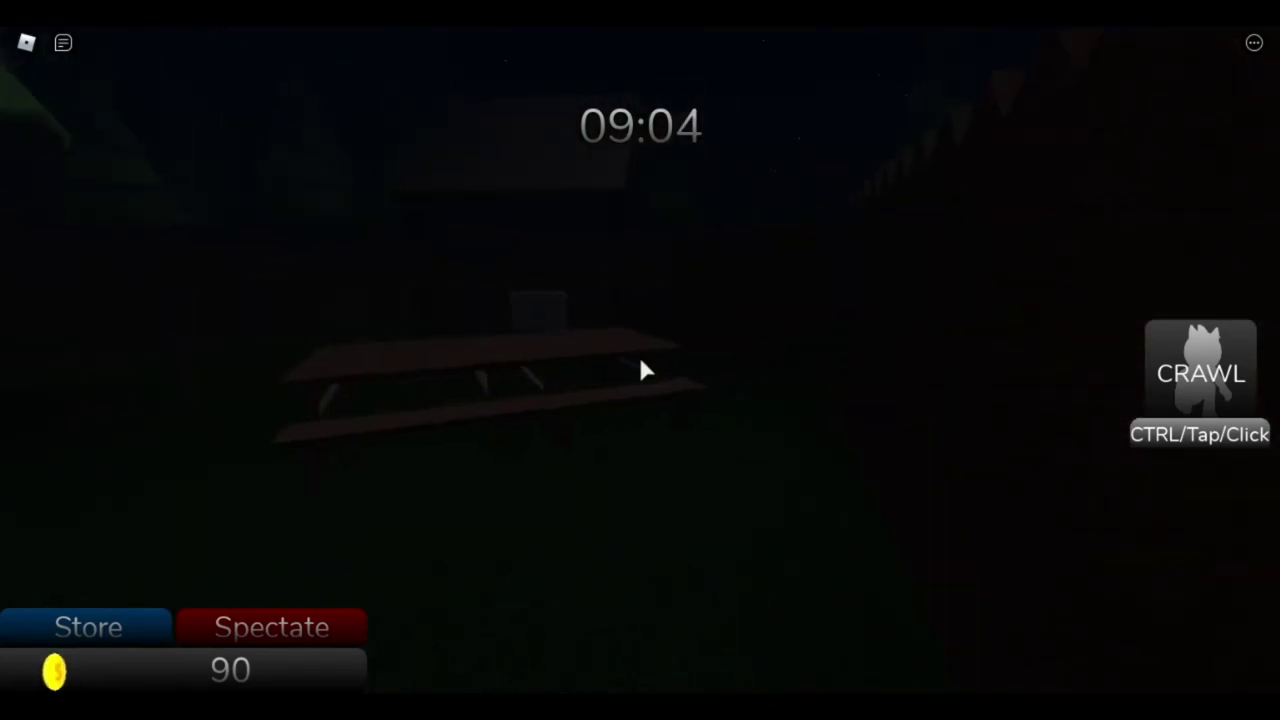
key(w)
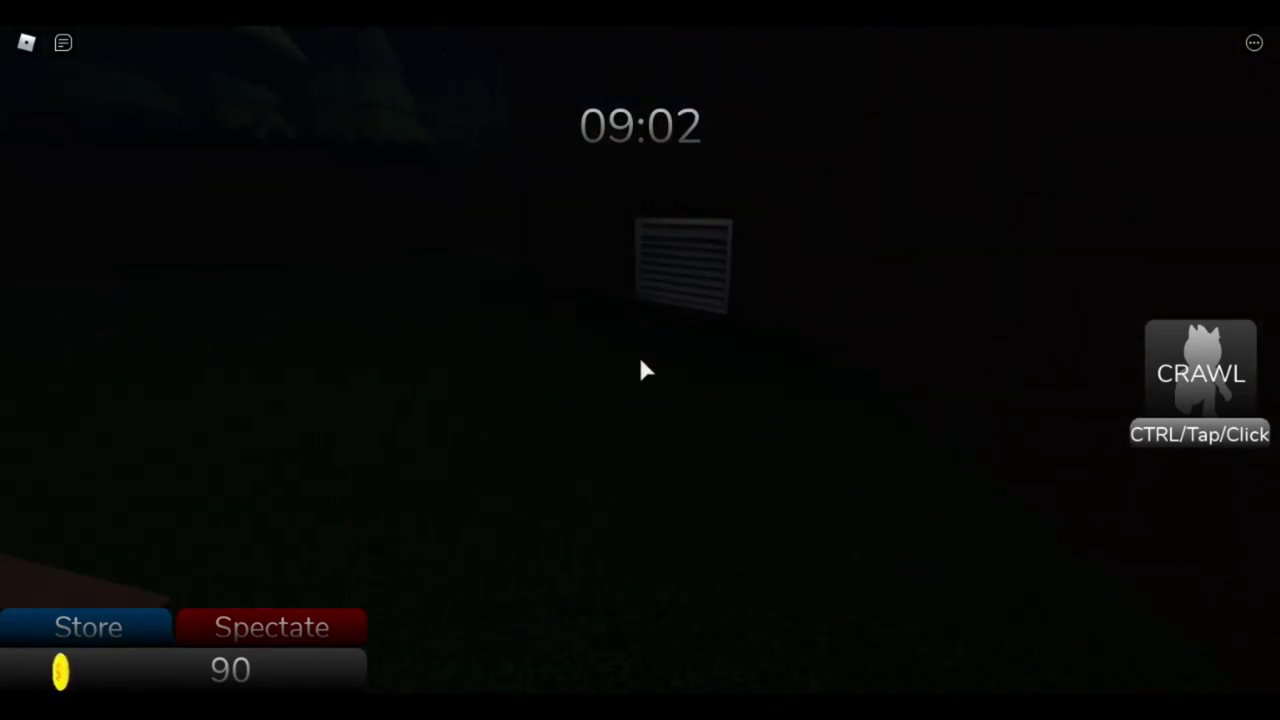
key(w)
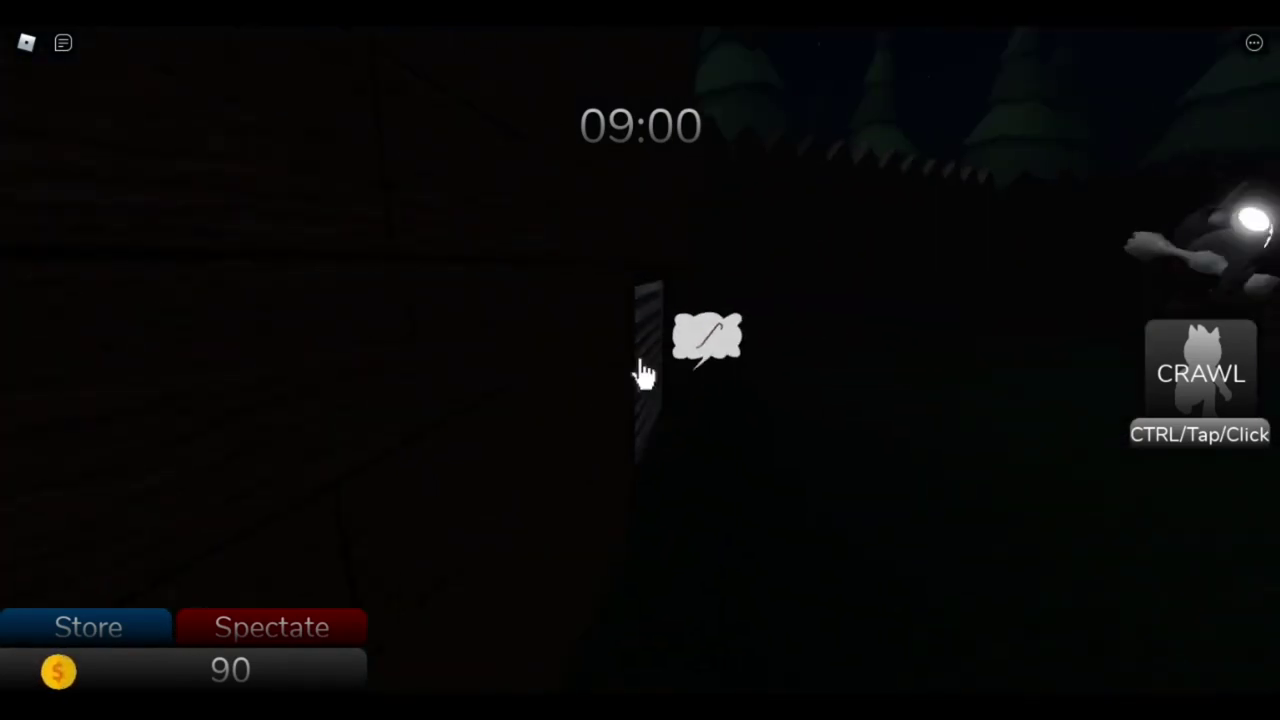
key(w)
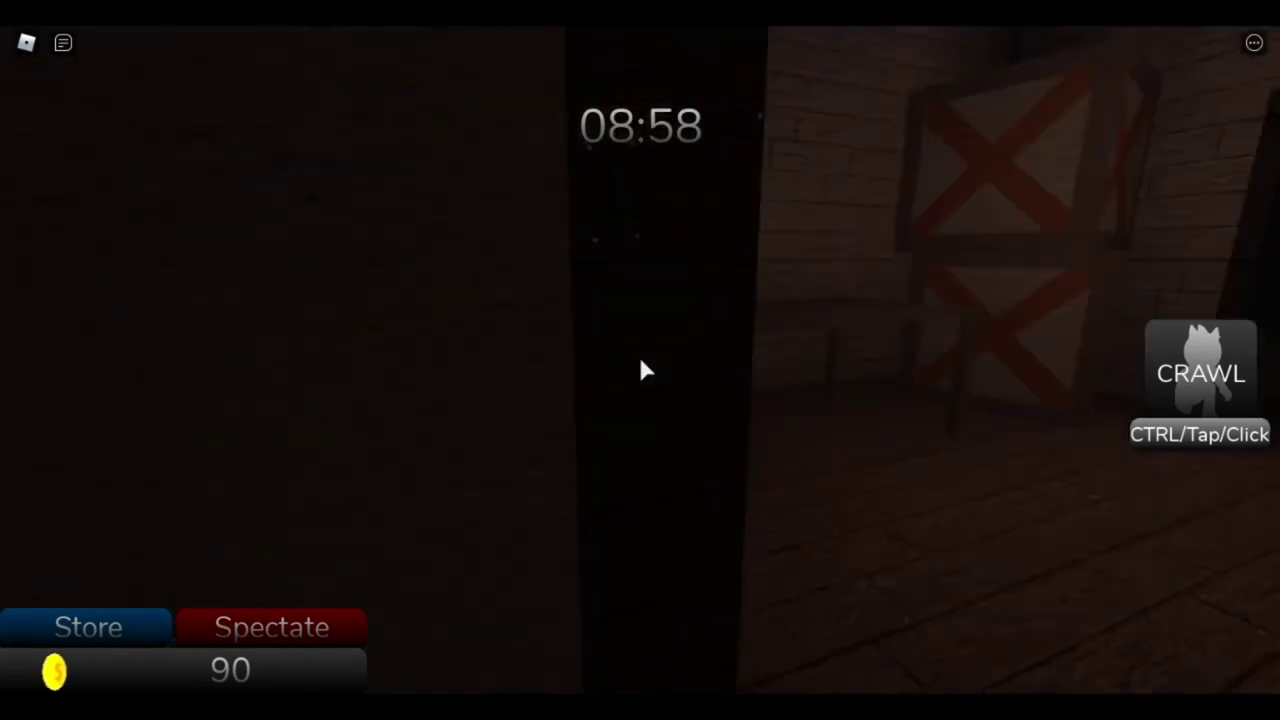
- Head back through the forest past the campfire, boxed bench and pond to the vent room
key(w)
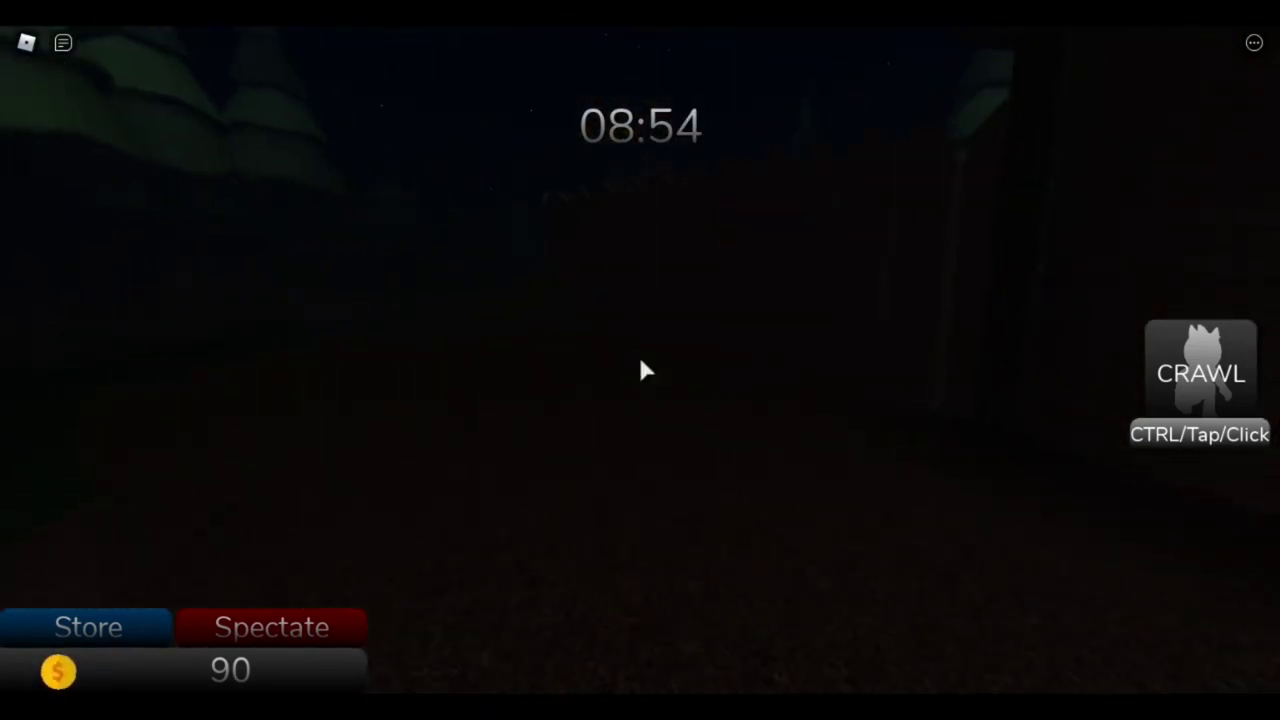
key(w)
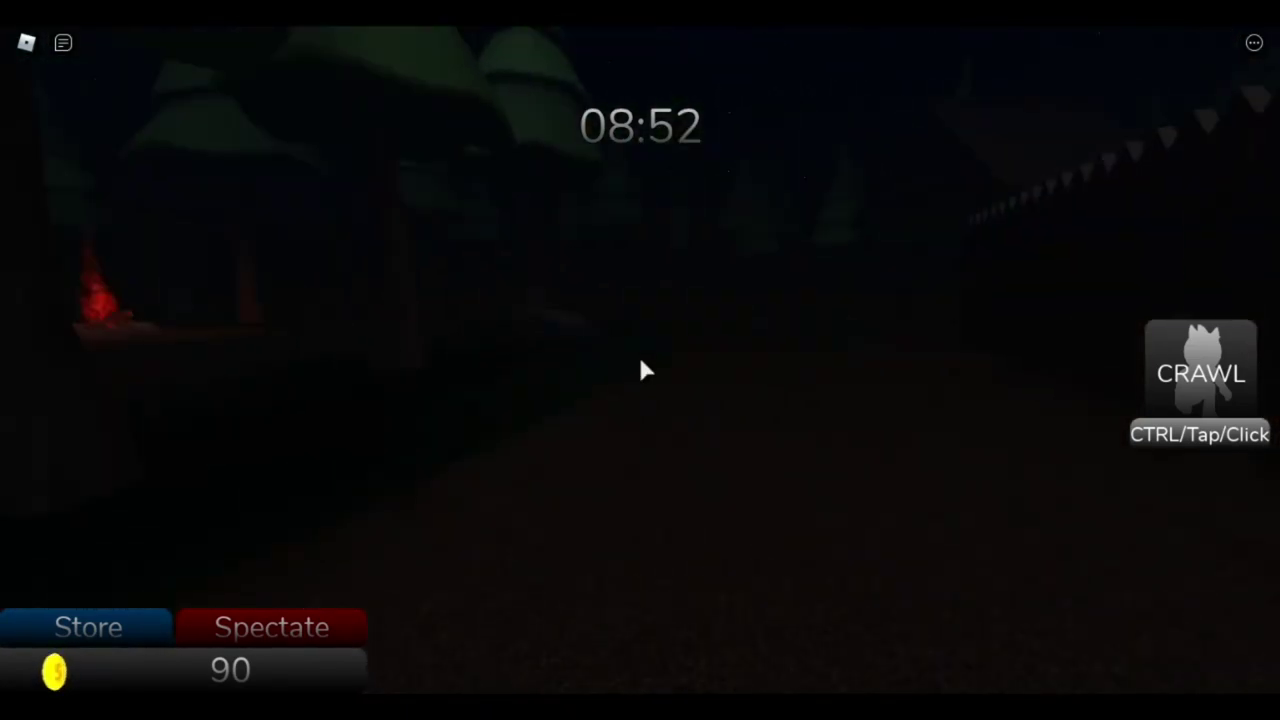
key(w)
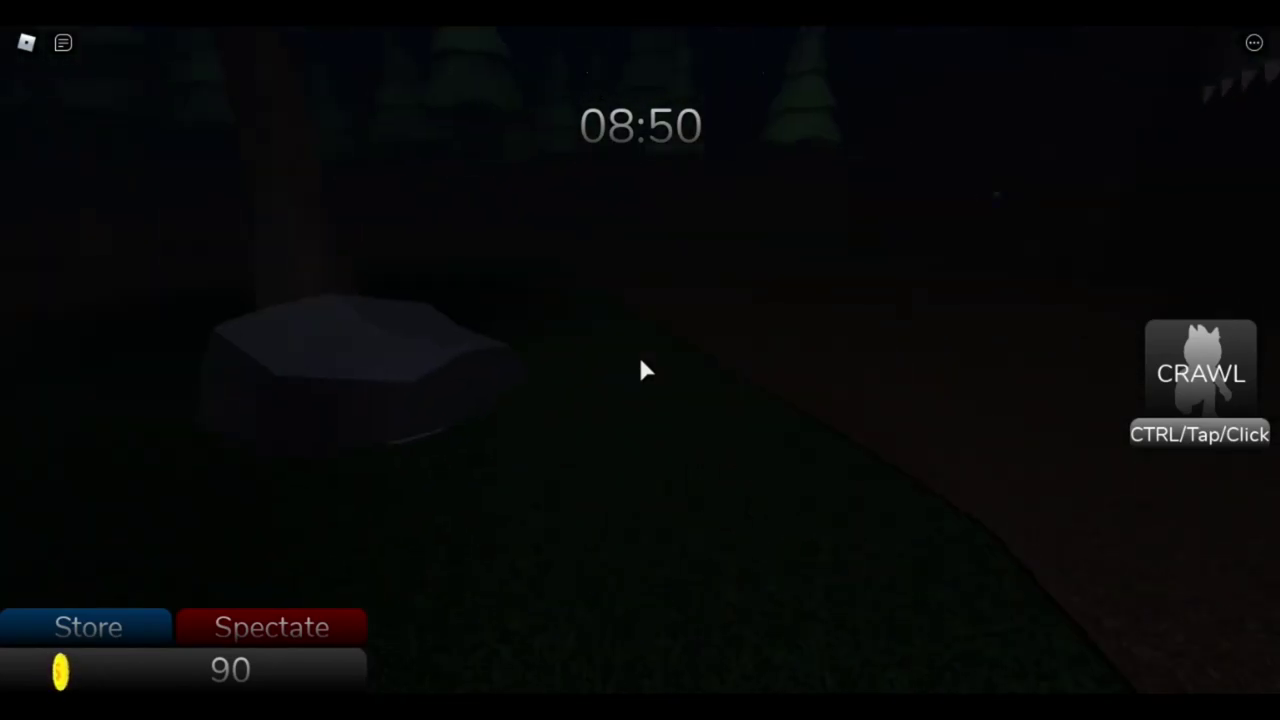
key(w)
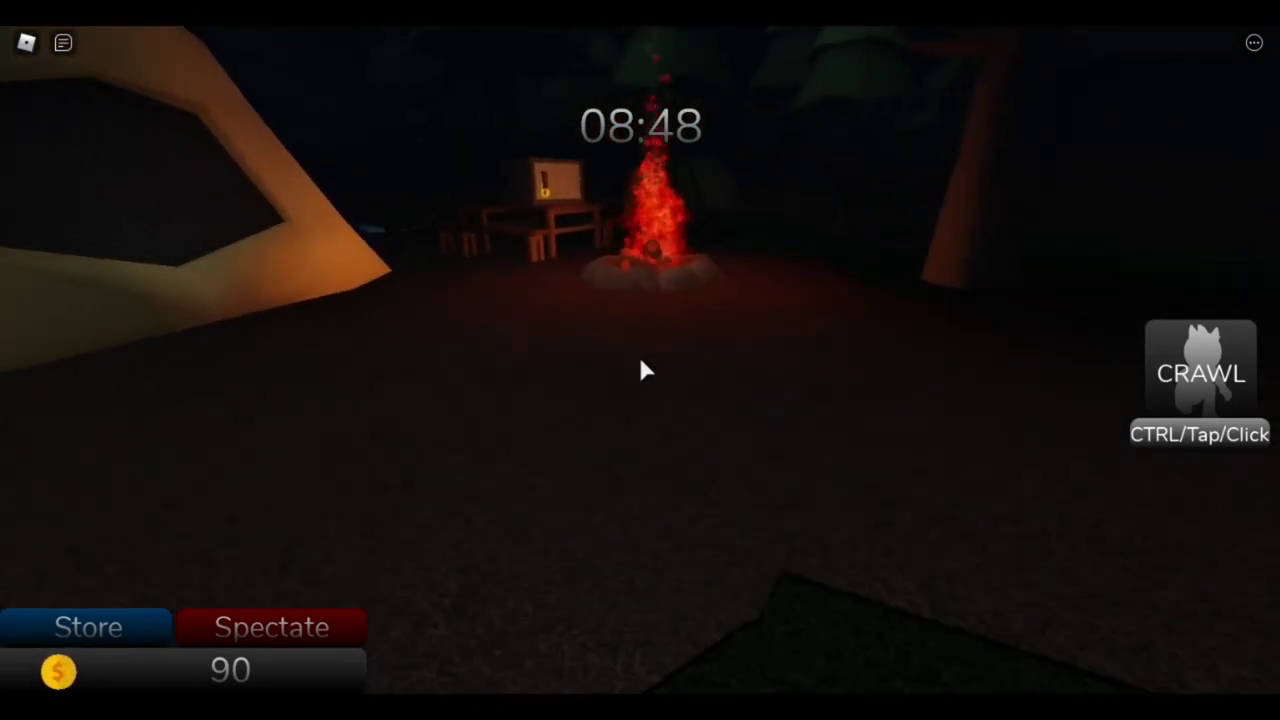
key(w)
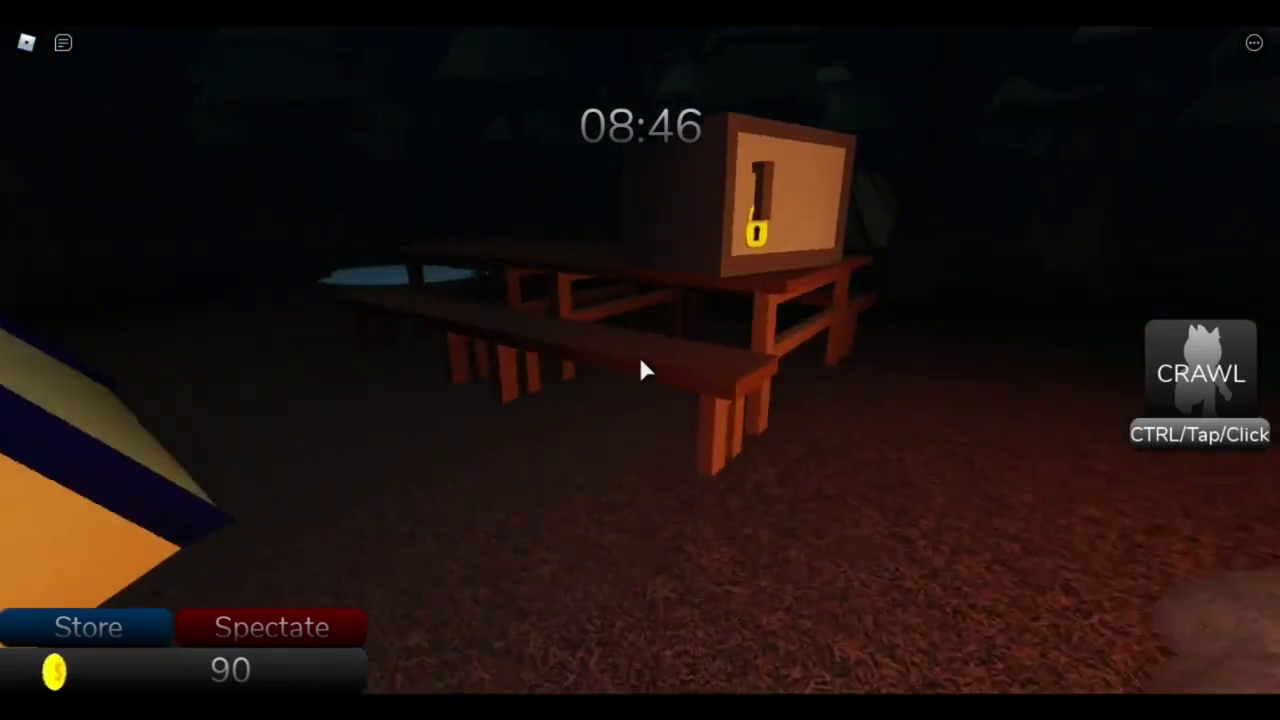
key(w)
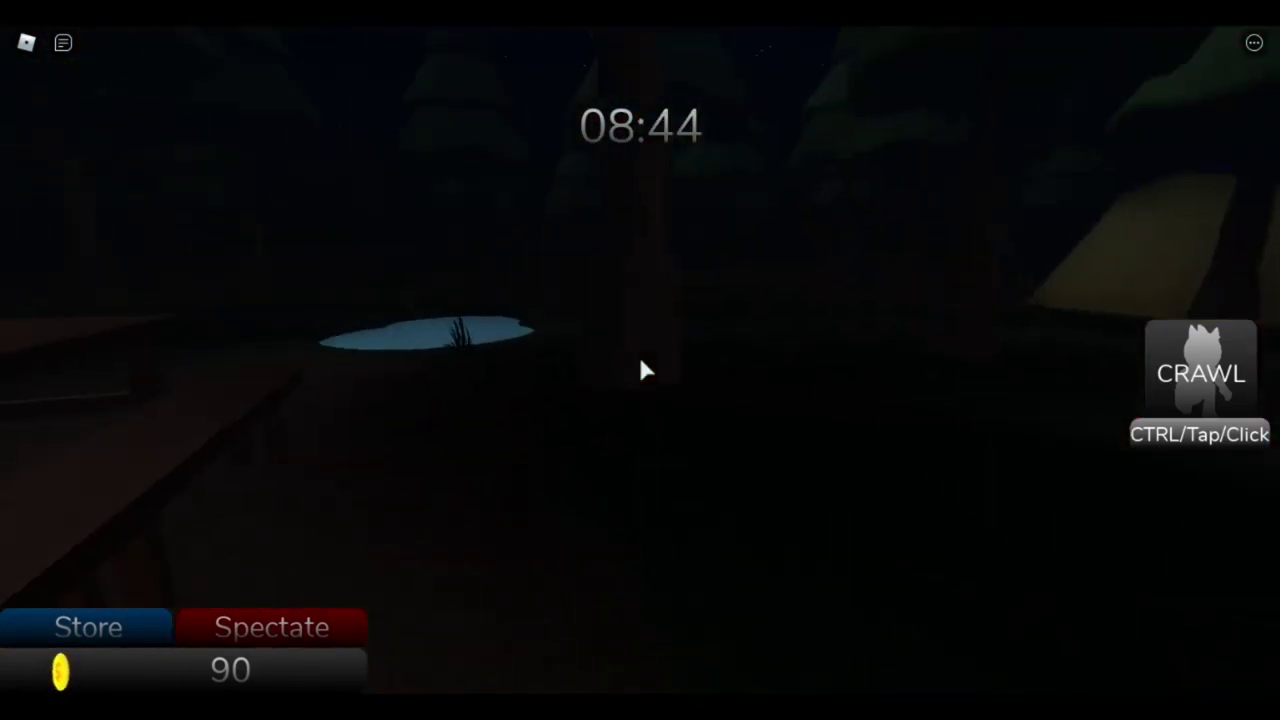
key(w)
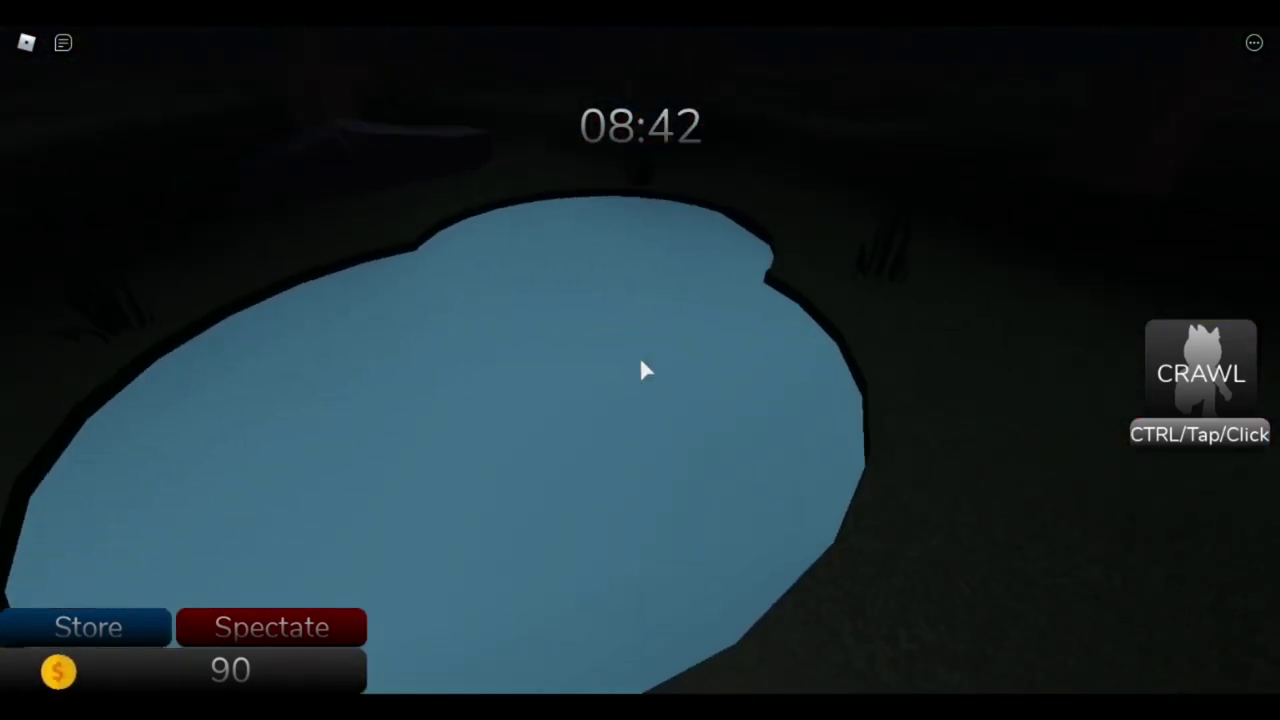
key(w)
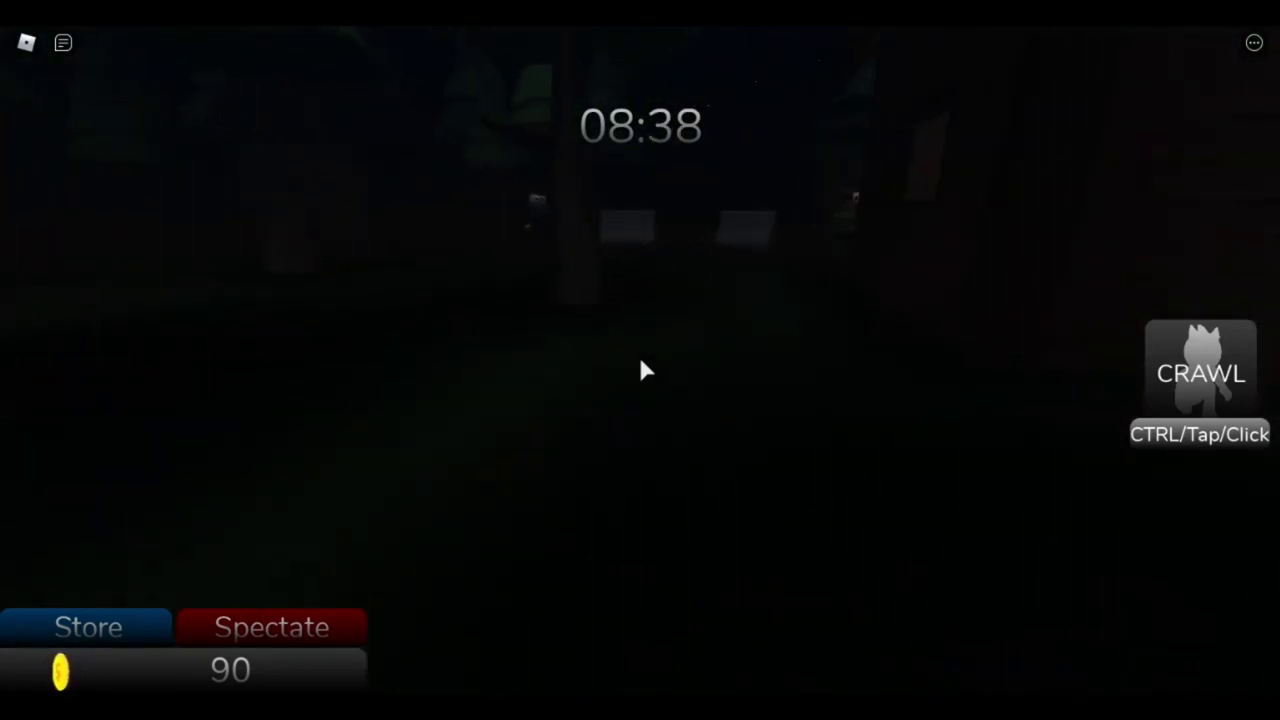
key(w)
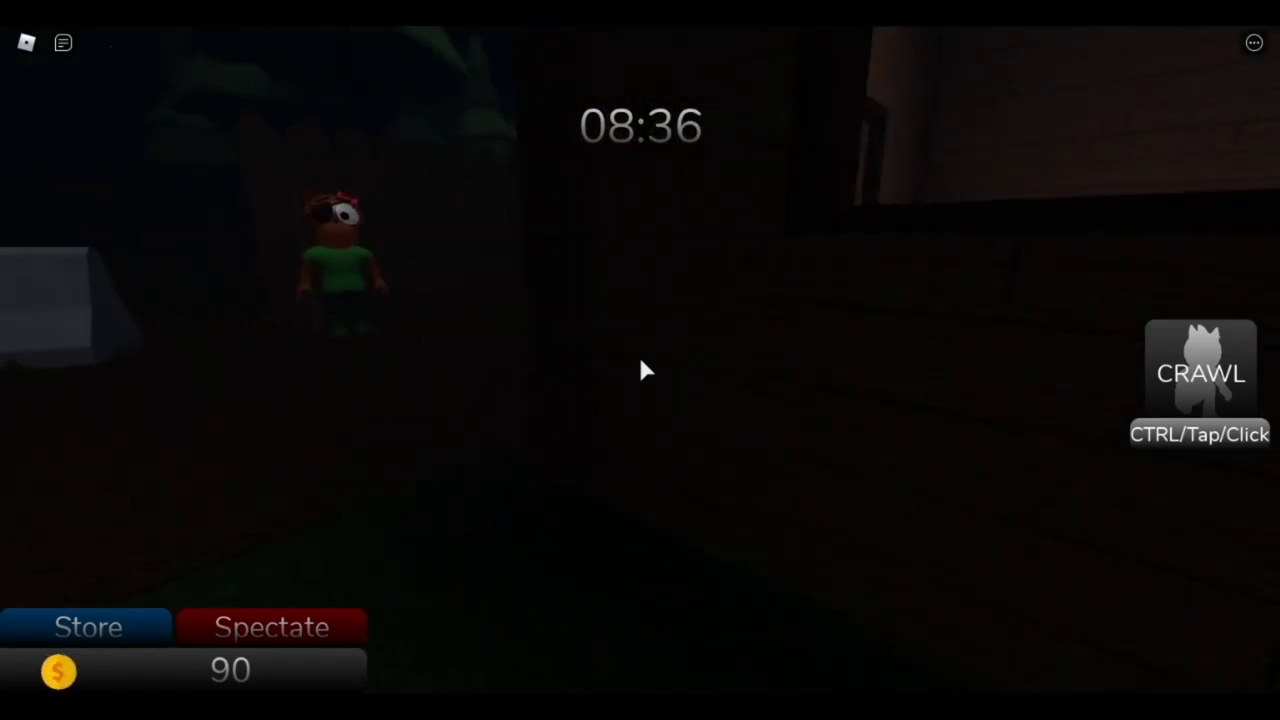
key(w)
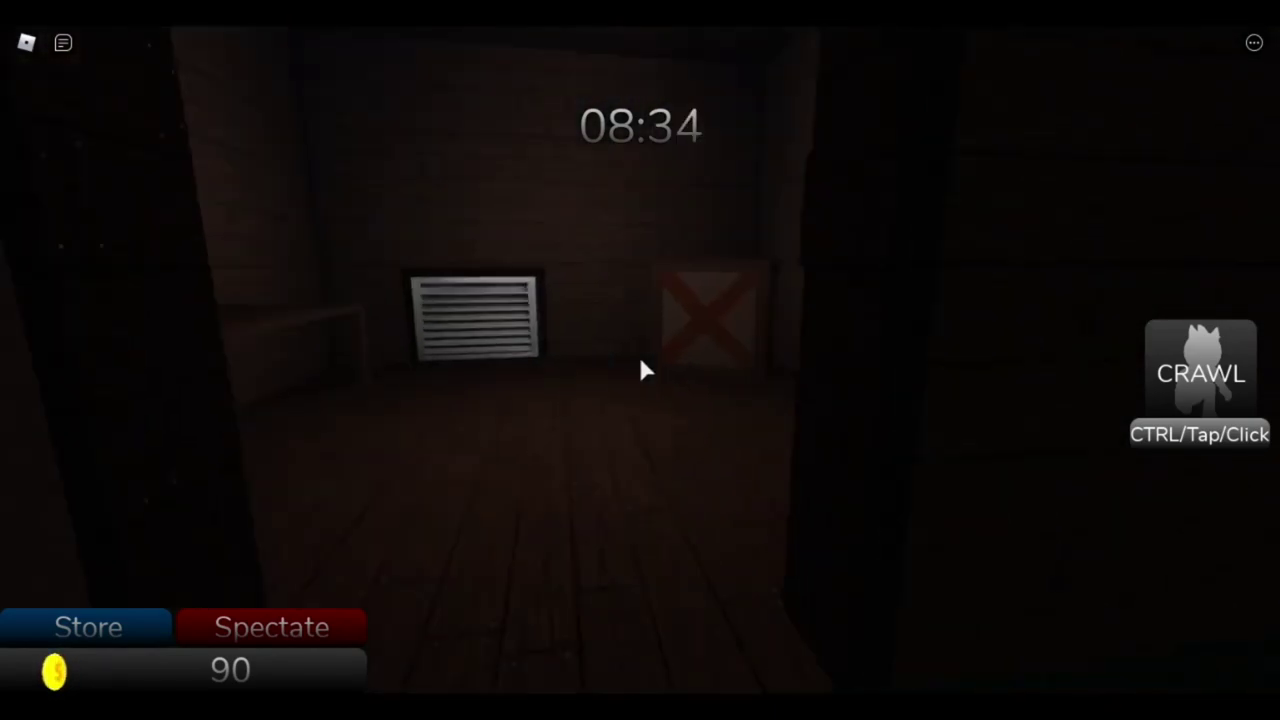
key(w)
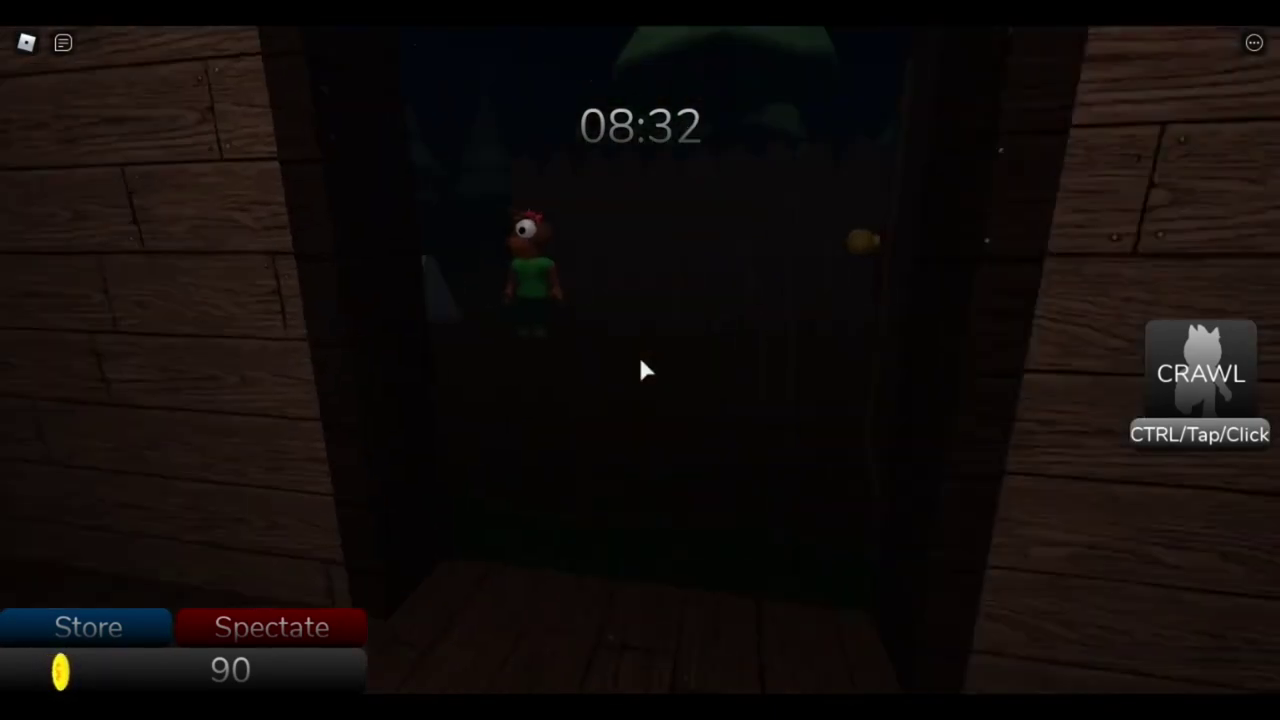
- Talk to the green-shirted character, then equip the tool and use it on the vent
key(w)
key(e)
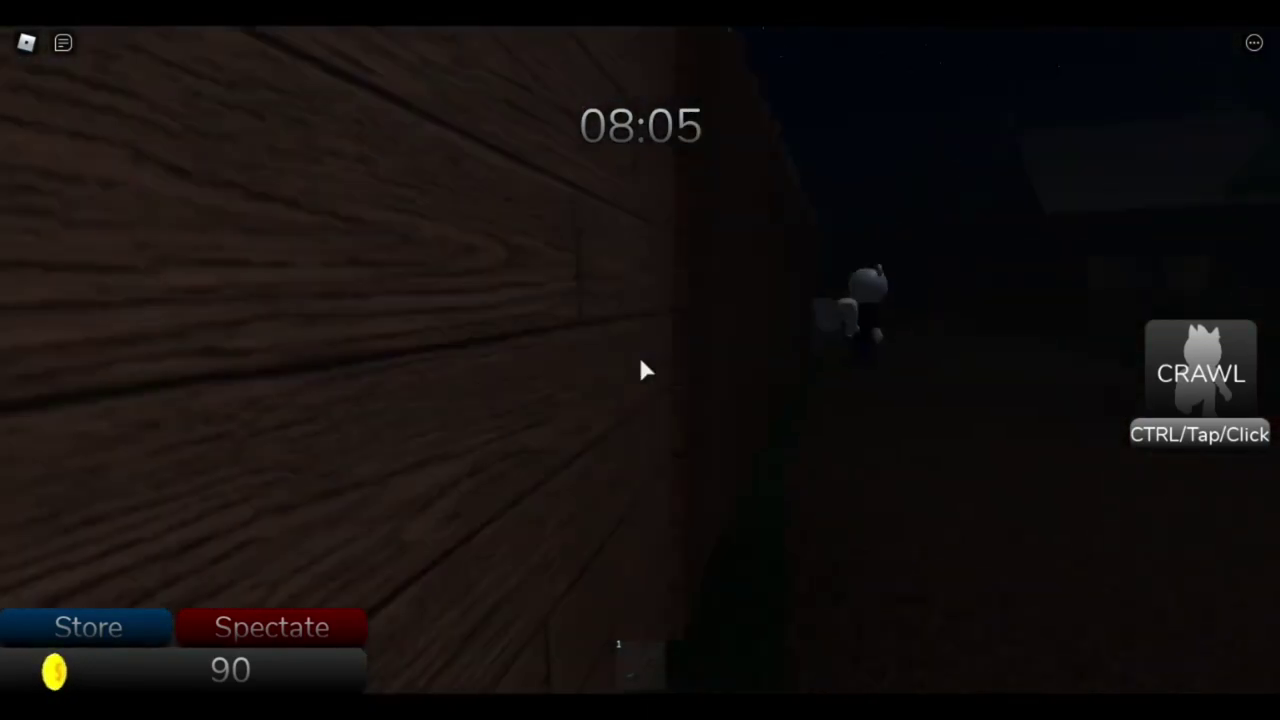
key(1)
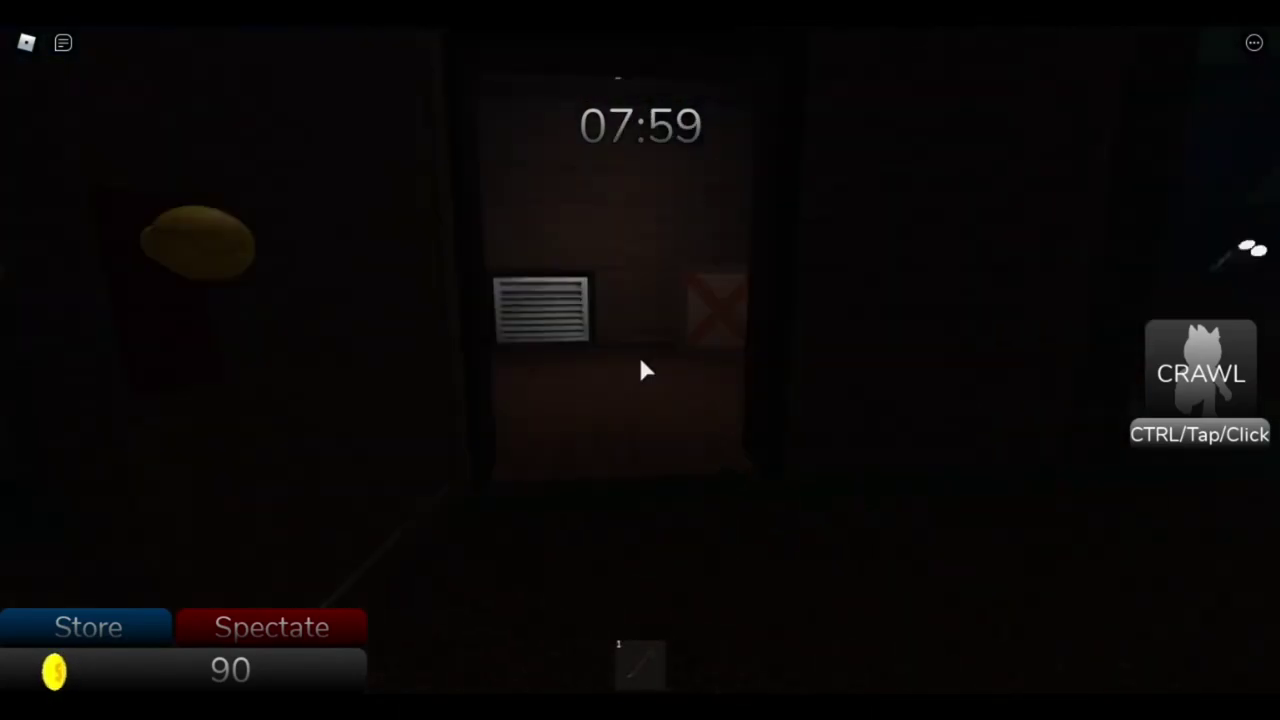
key(1)
click(643, 370)
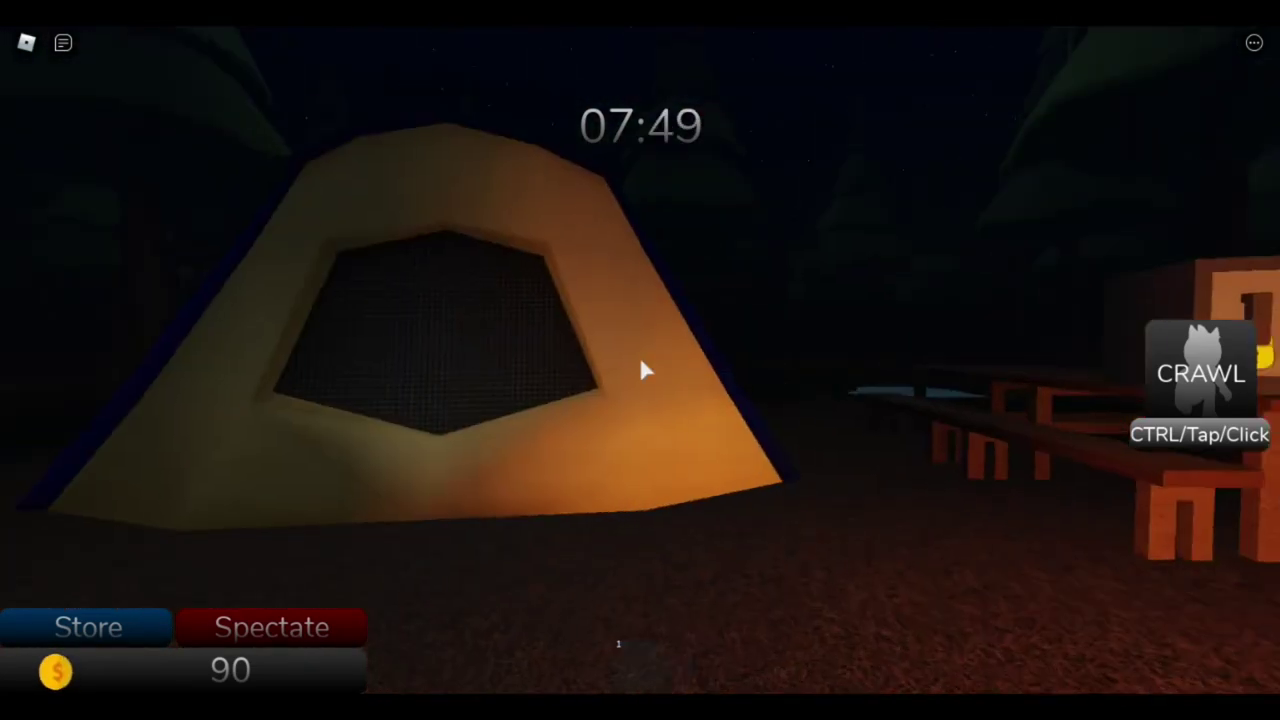
key(1)
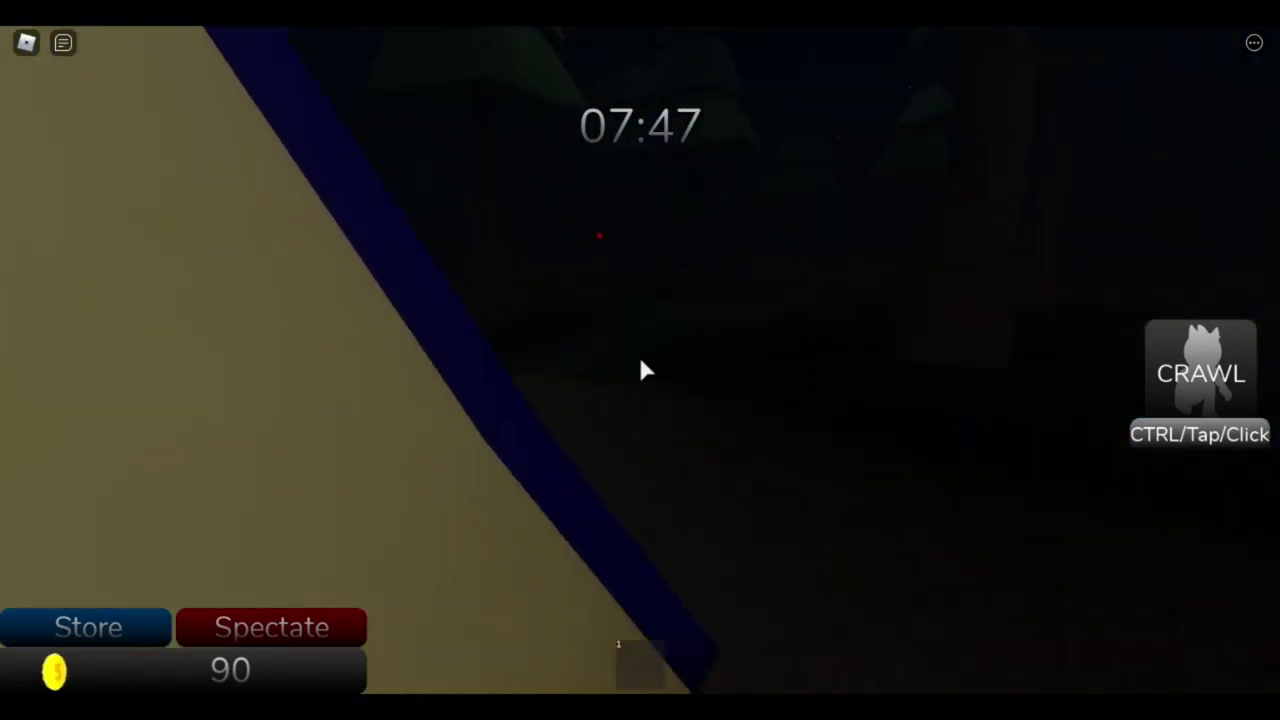
key(1)
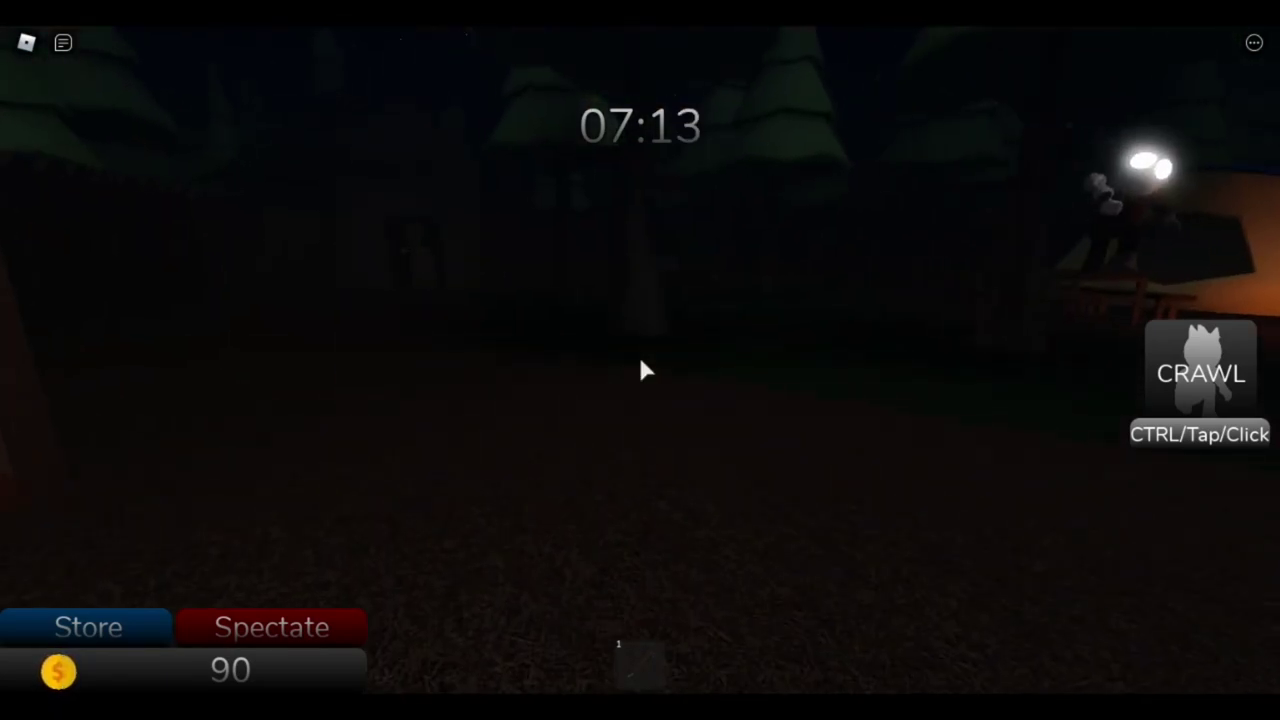
- Pry open the cabin vent with the tool and grab the key behind it
key(w)
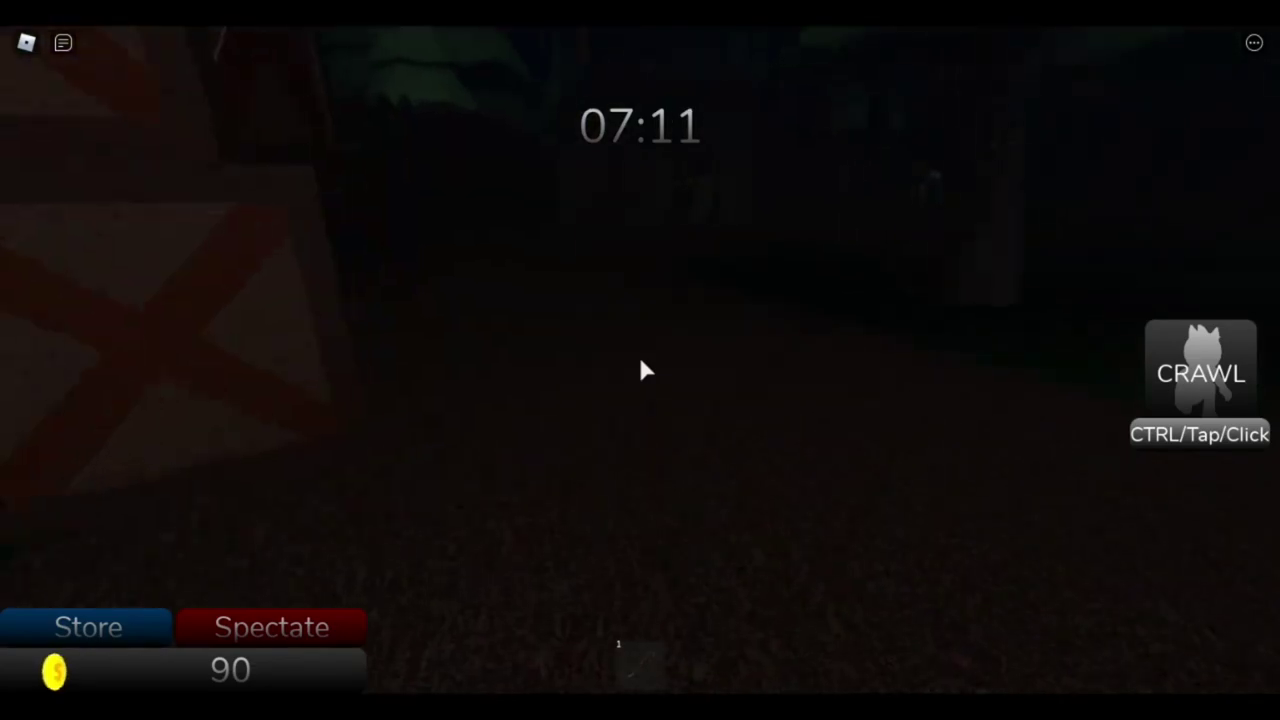
key(w)
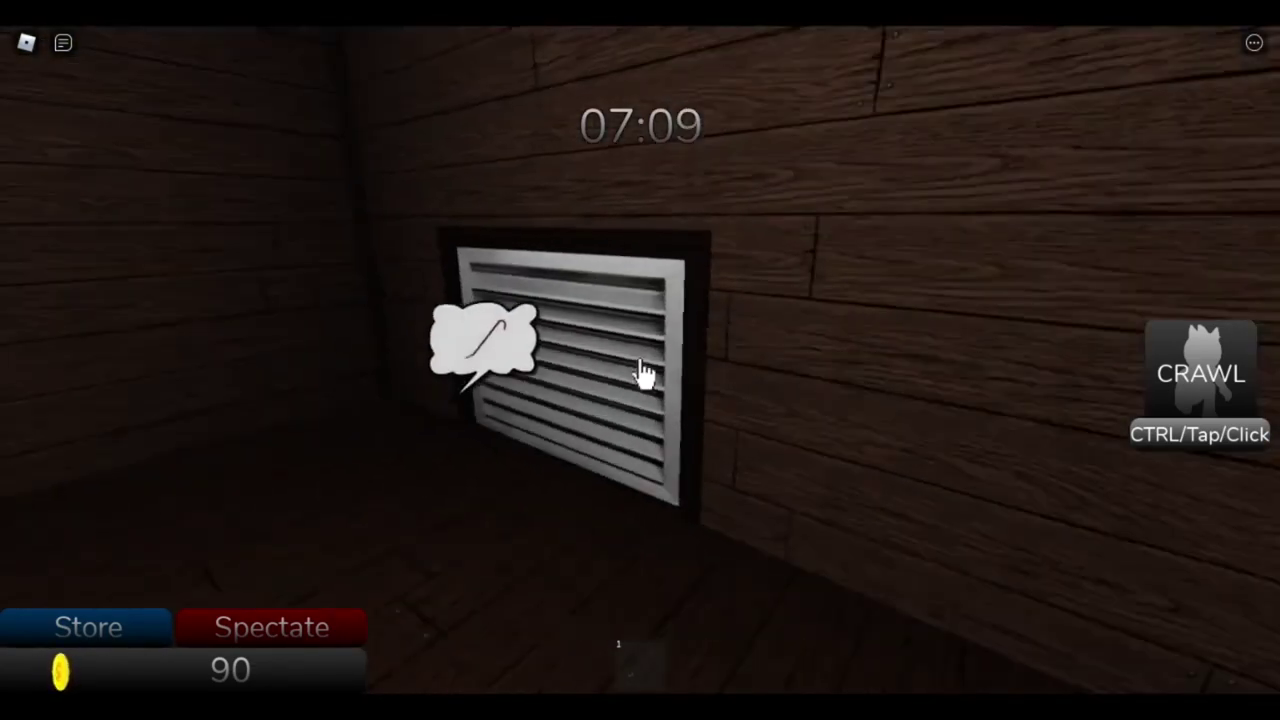
click(643, 373)
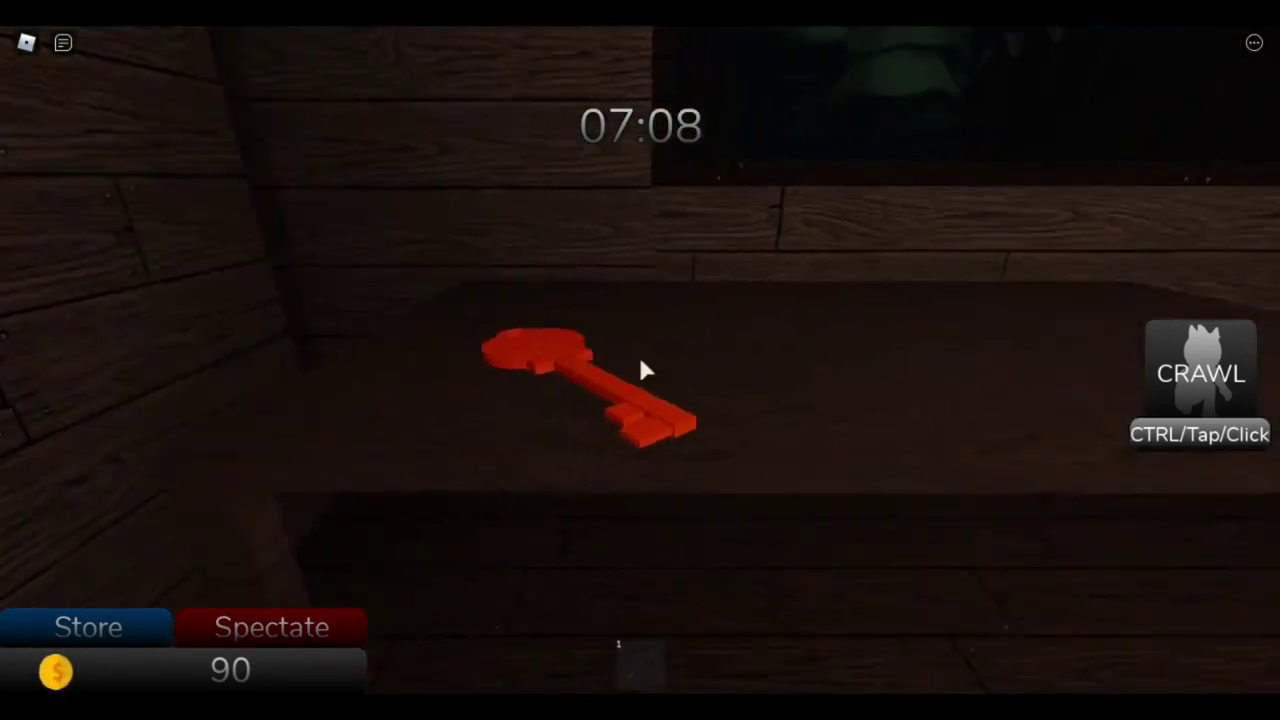
click(643, 371)
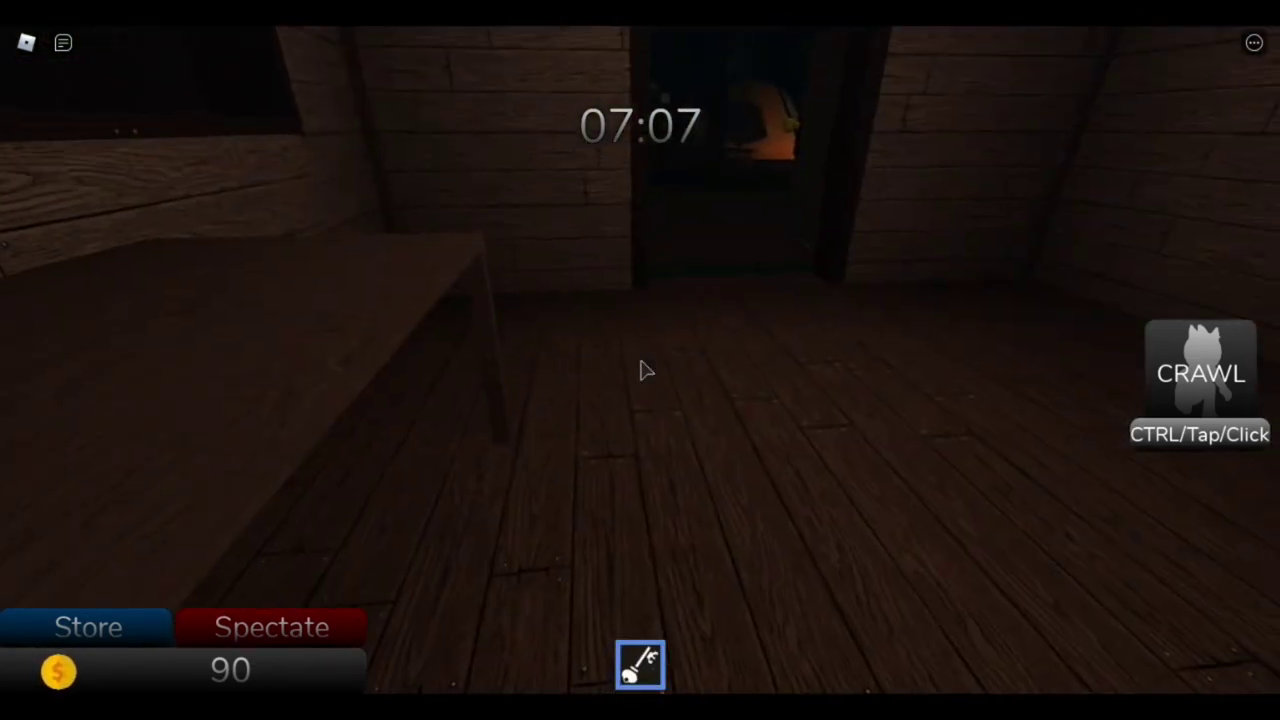
- Crawl through the crawlspace and carry the key outside along the fence
key(ctrl)
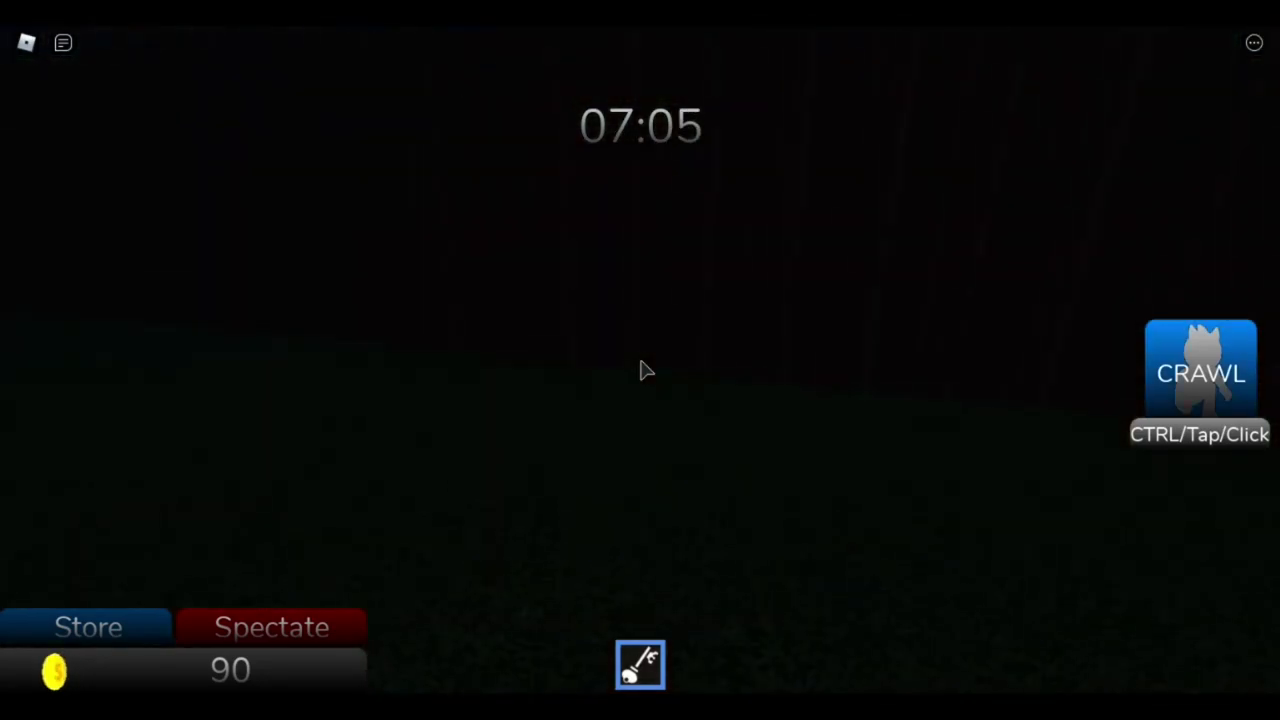
key(ctrl)
key(1)
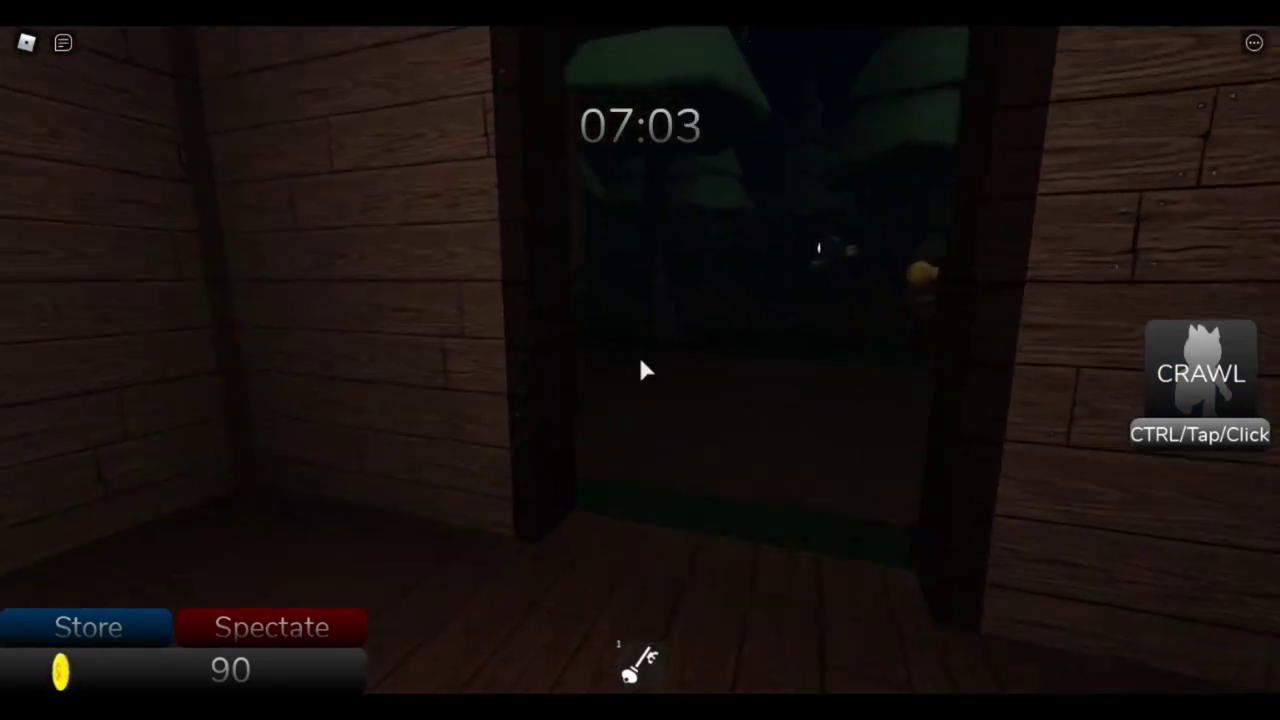
key(1)
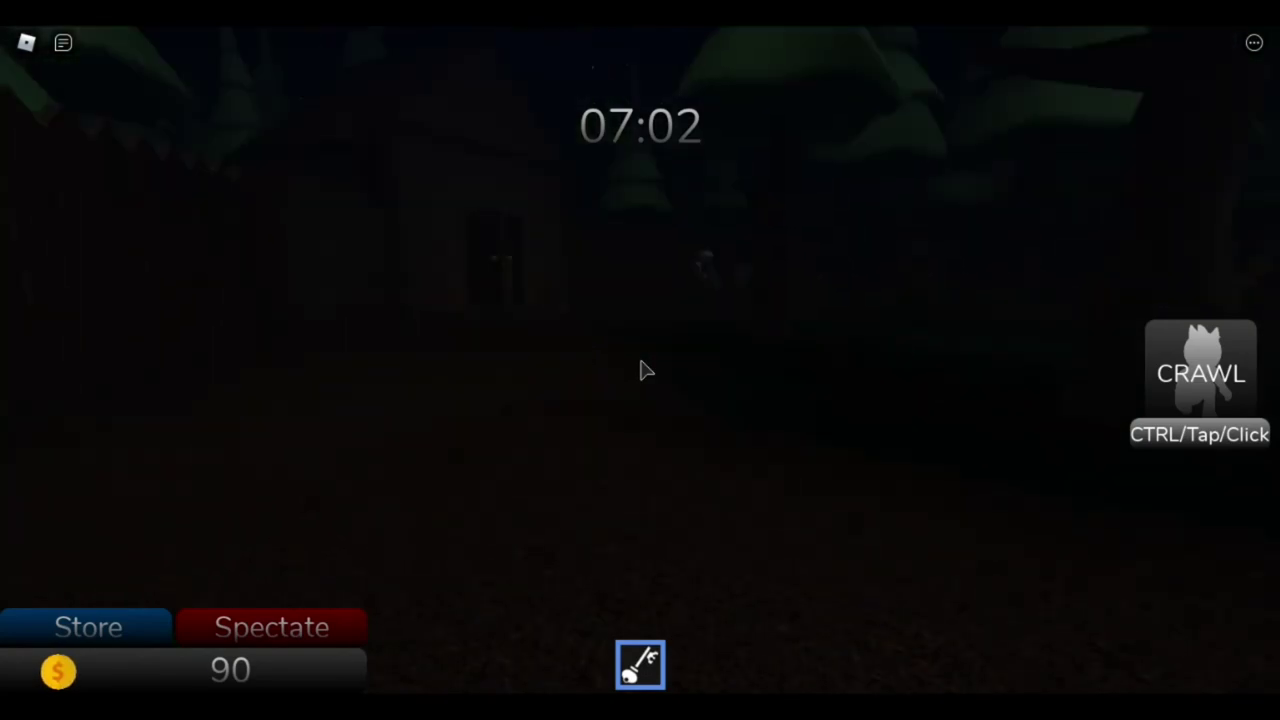
key(w)
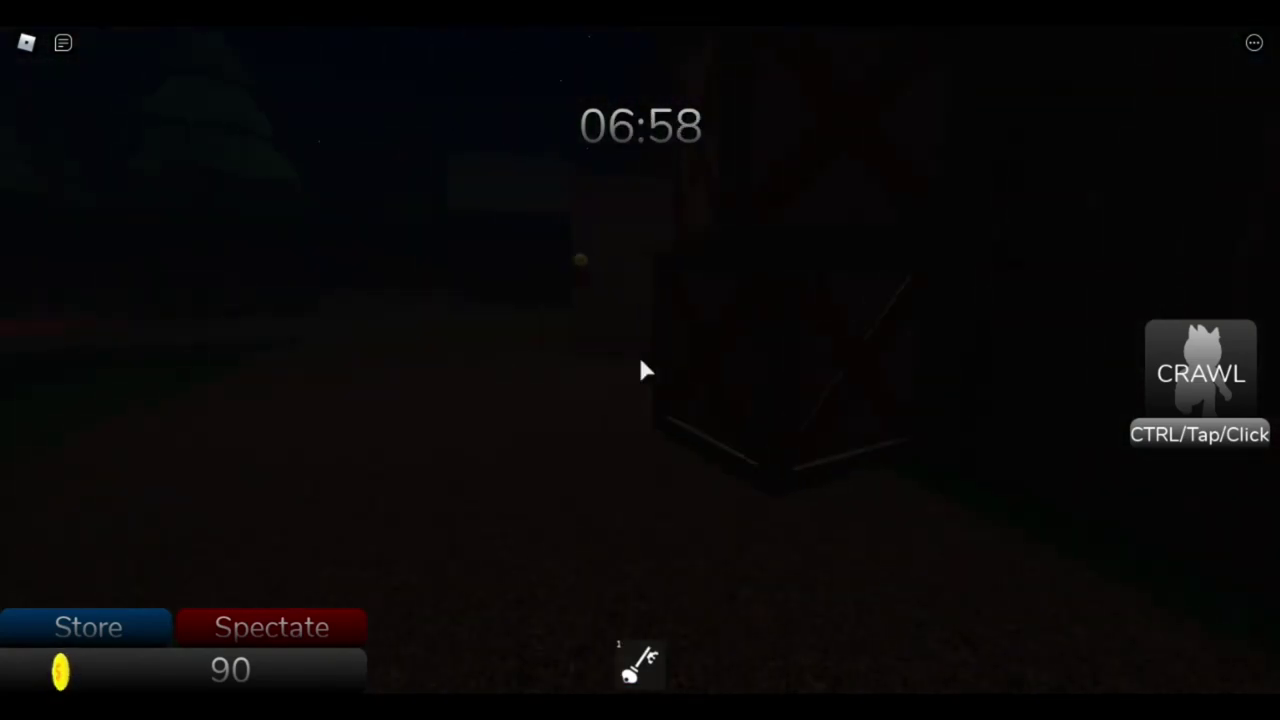
- Walk past the red-padlocked door to the cabin wall, ending with the key in hand
key(1)
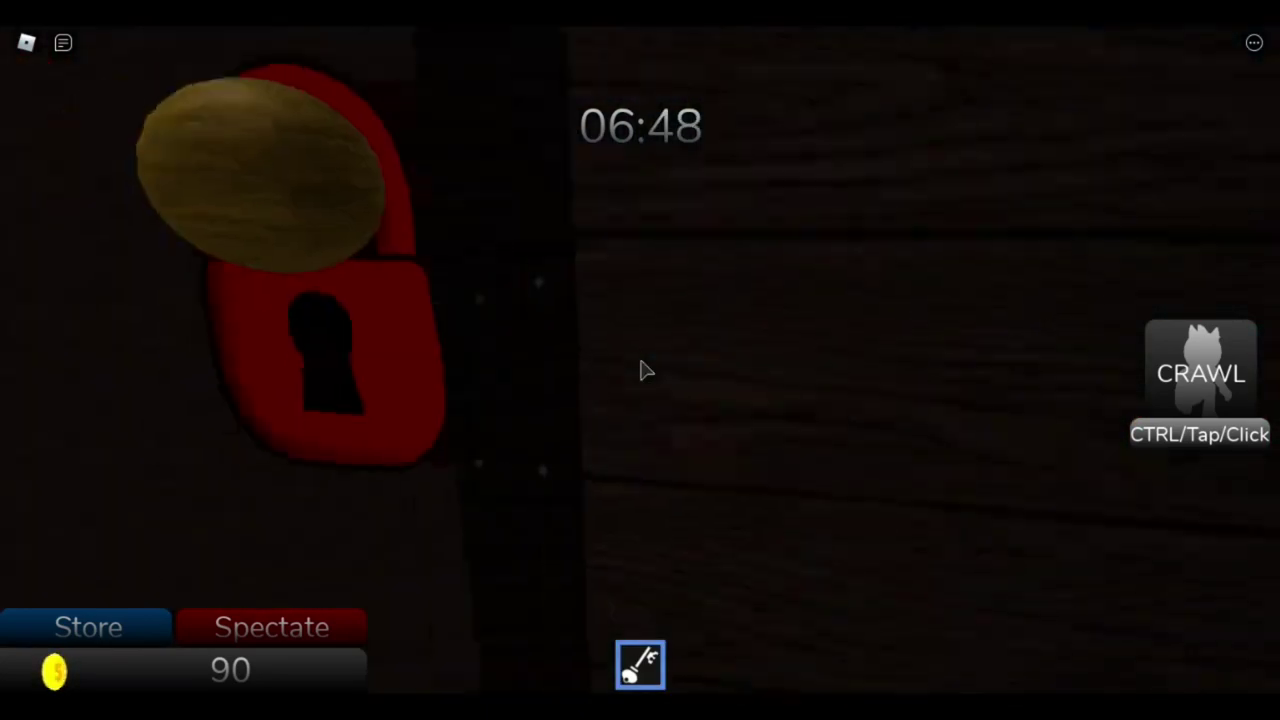
key(1)
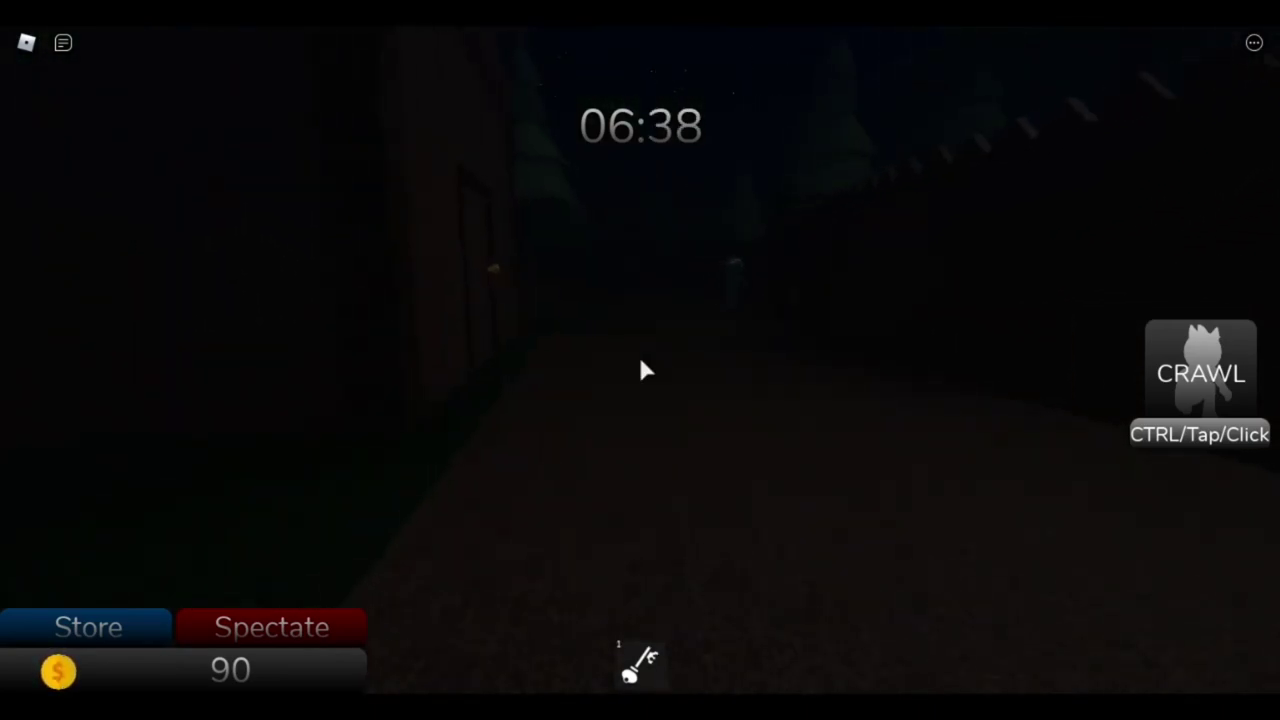
key(1)
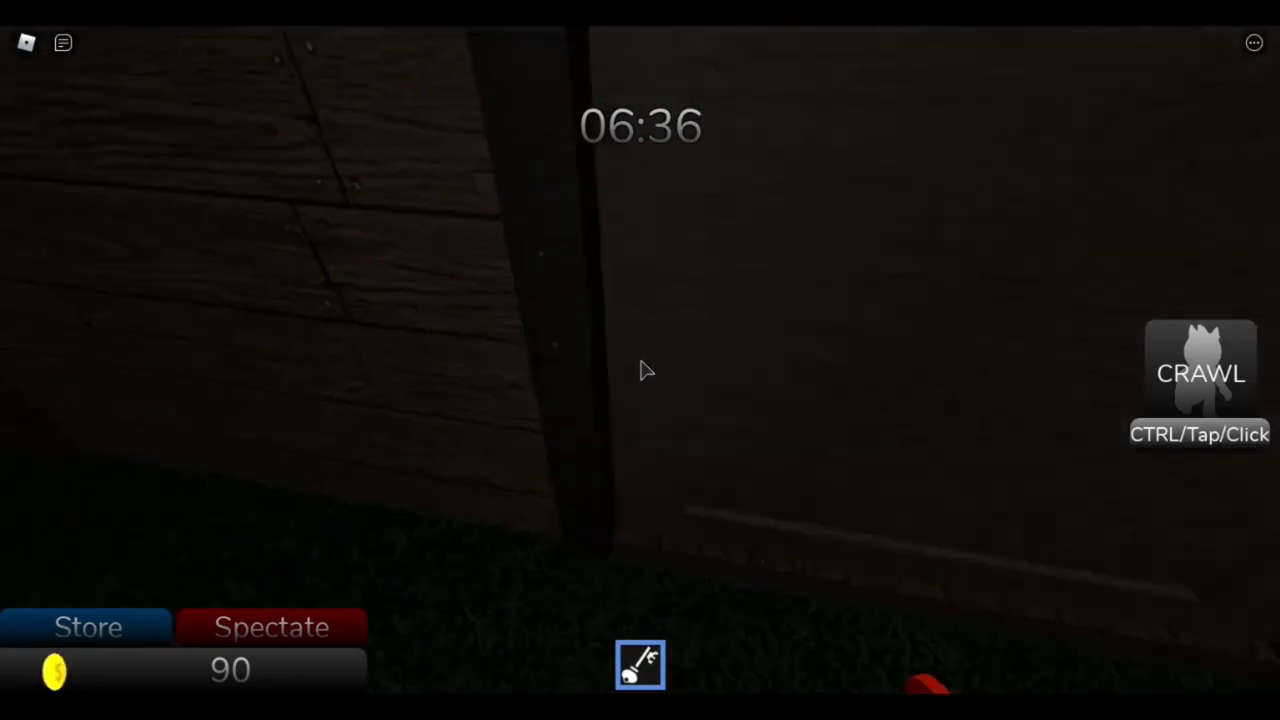
- Carry the key through the forest past the pond and campfire to the picnic-table box
key(1)
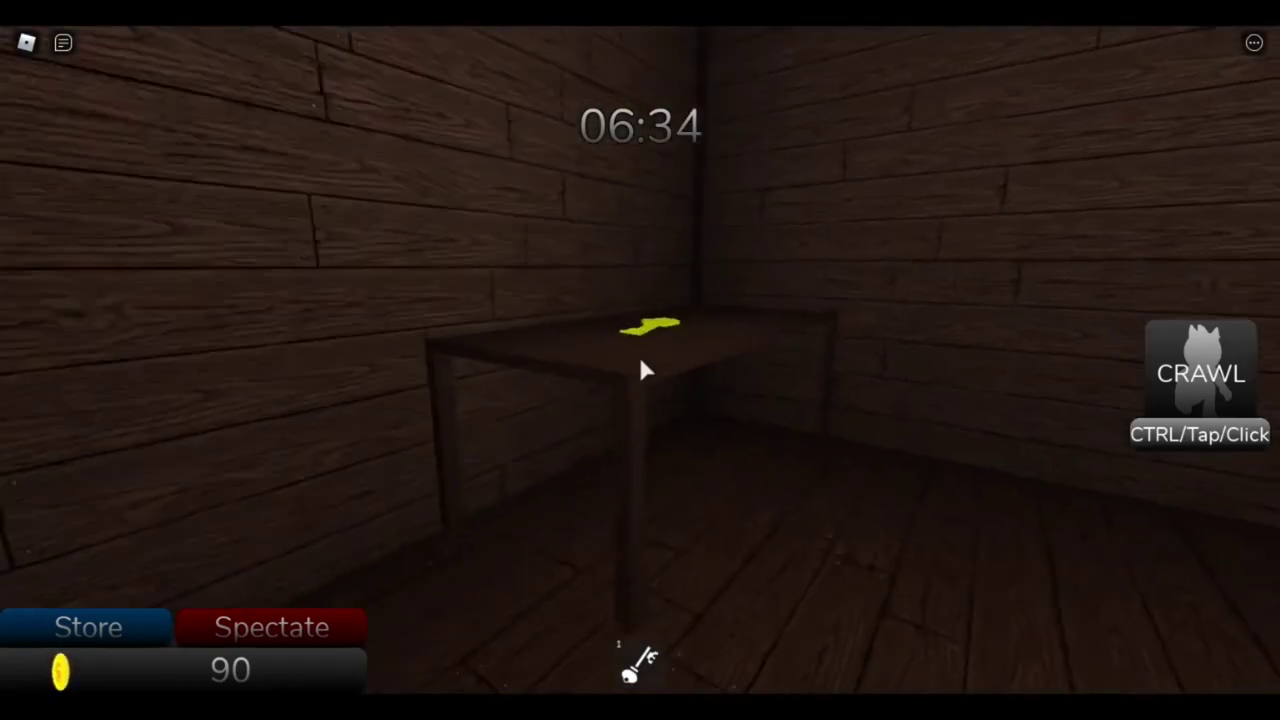
key(1)
key(1)
key(1)
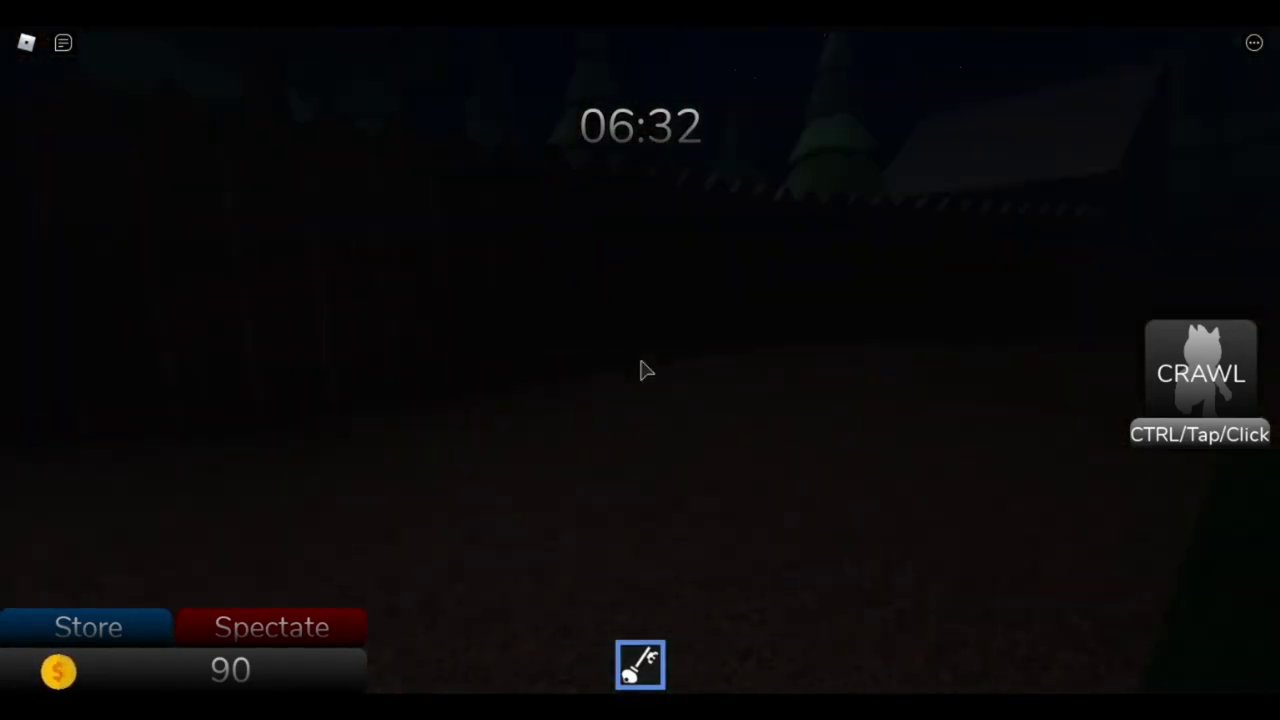
key(1)
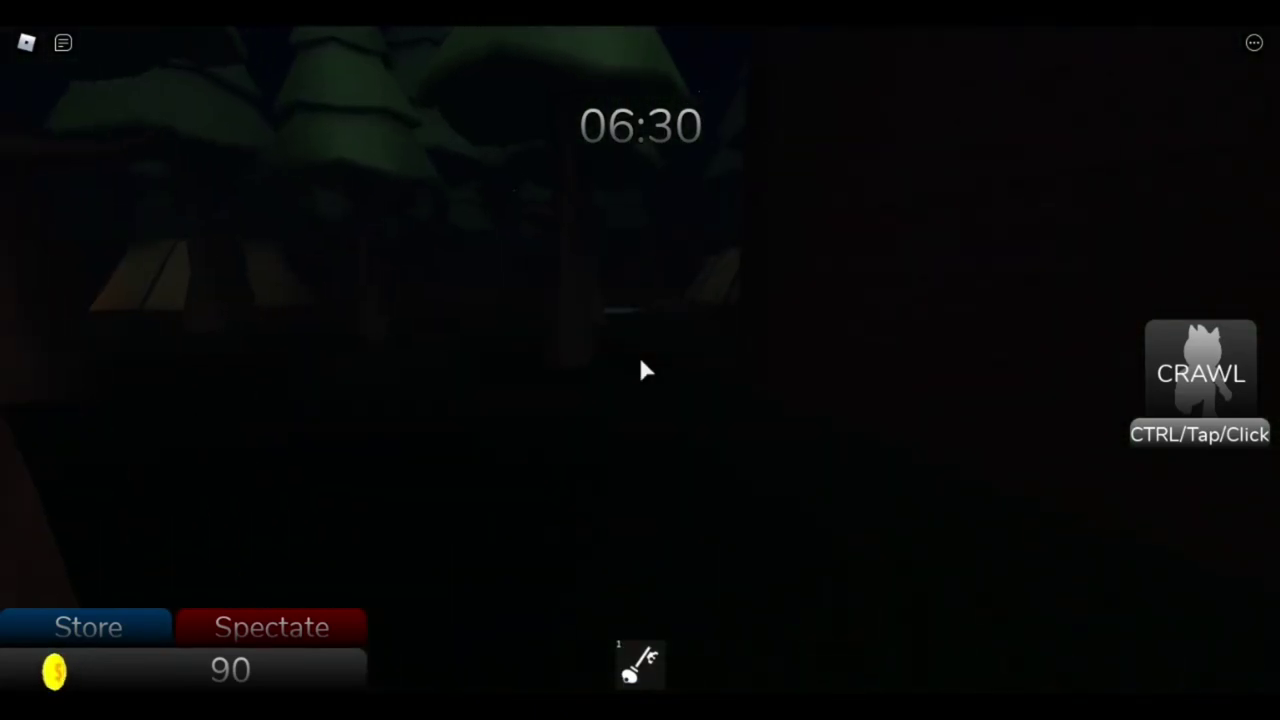
key(1)
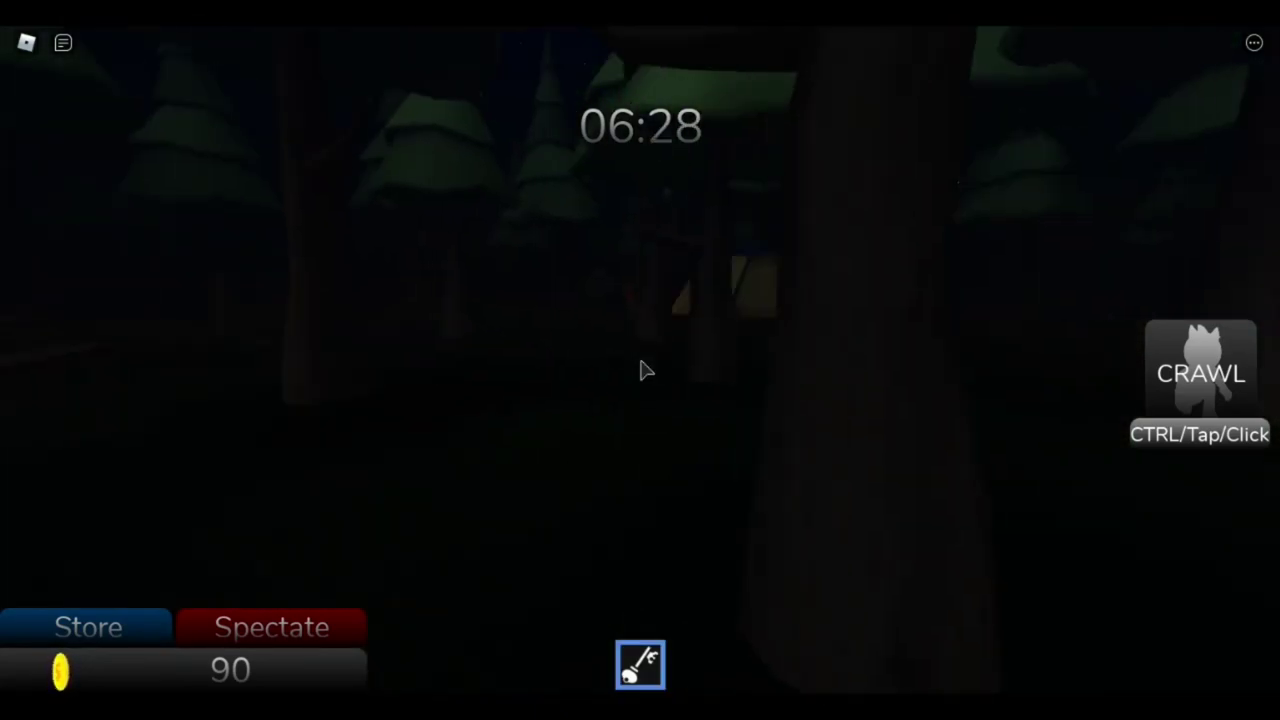
key(1)
key(1)
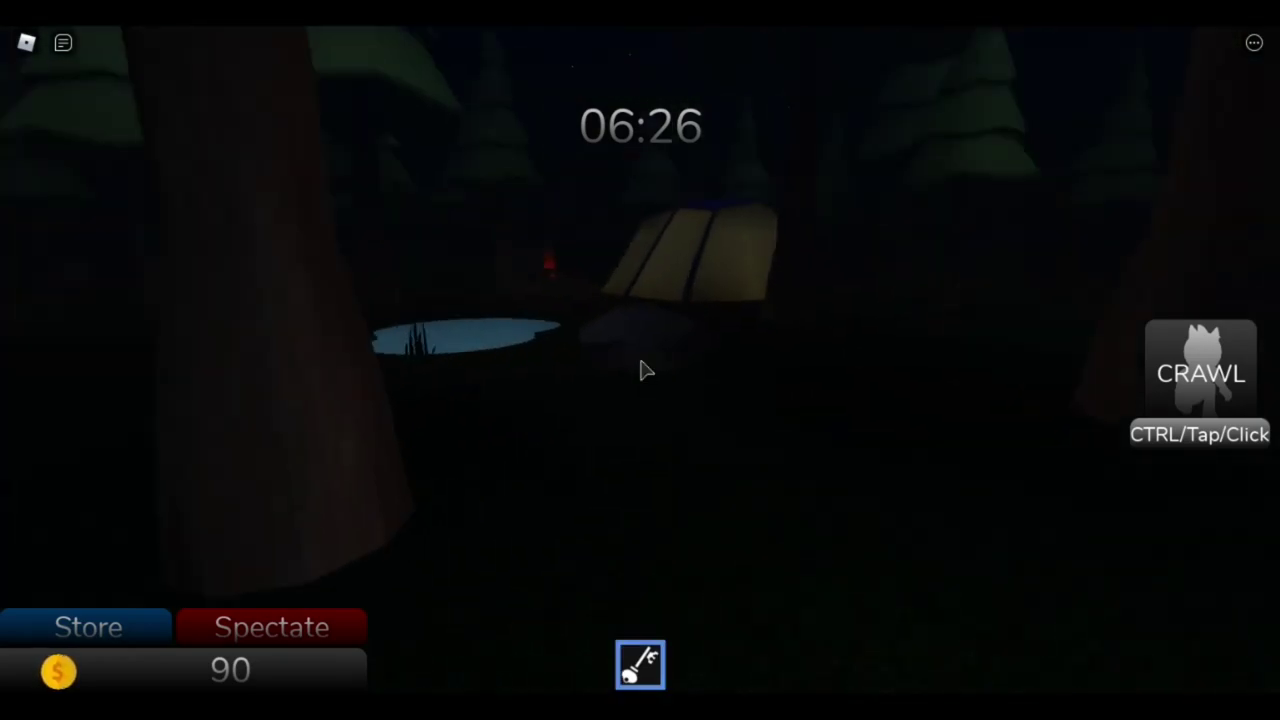
key(1)
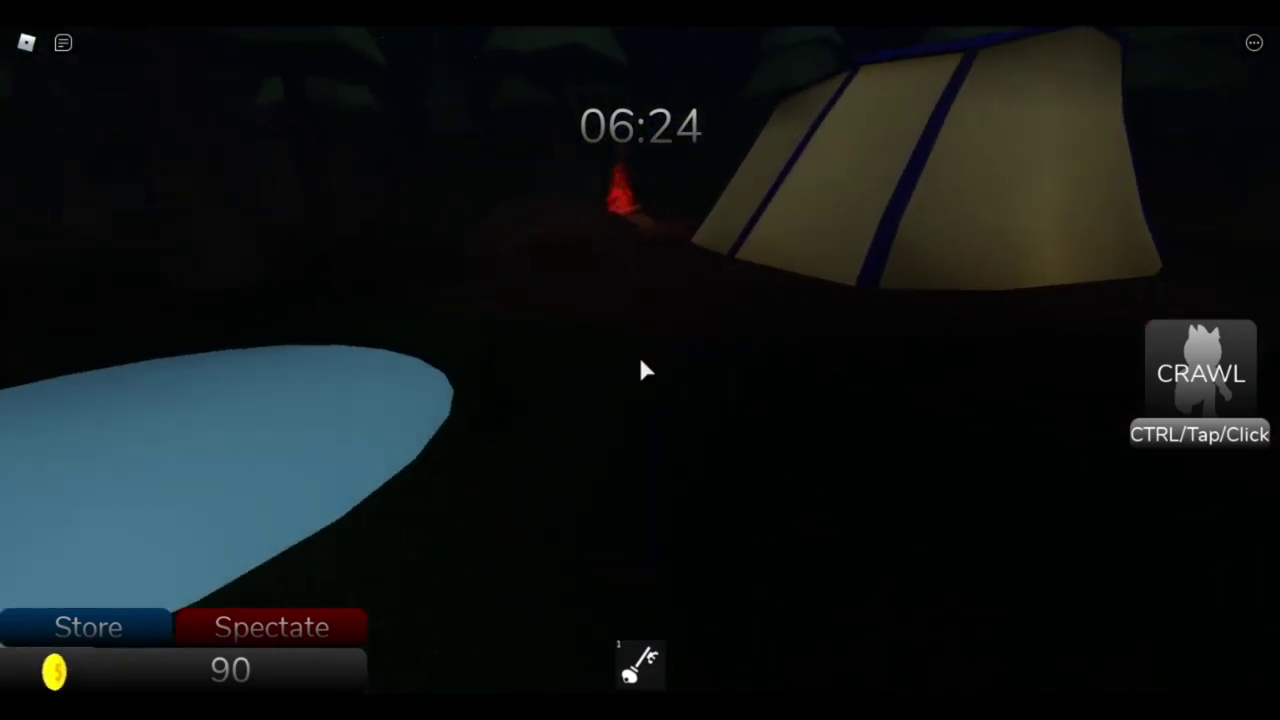
key(1)
key(1)
key(1)
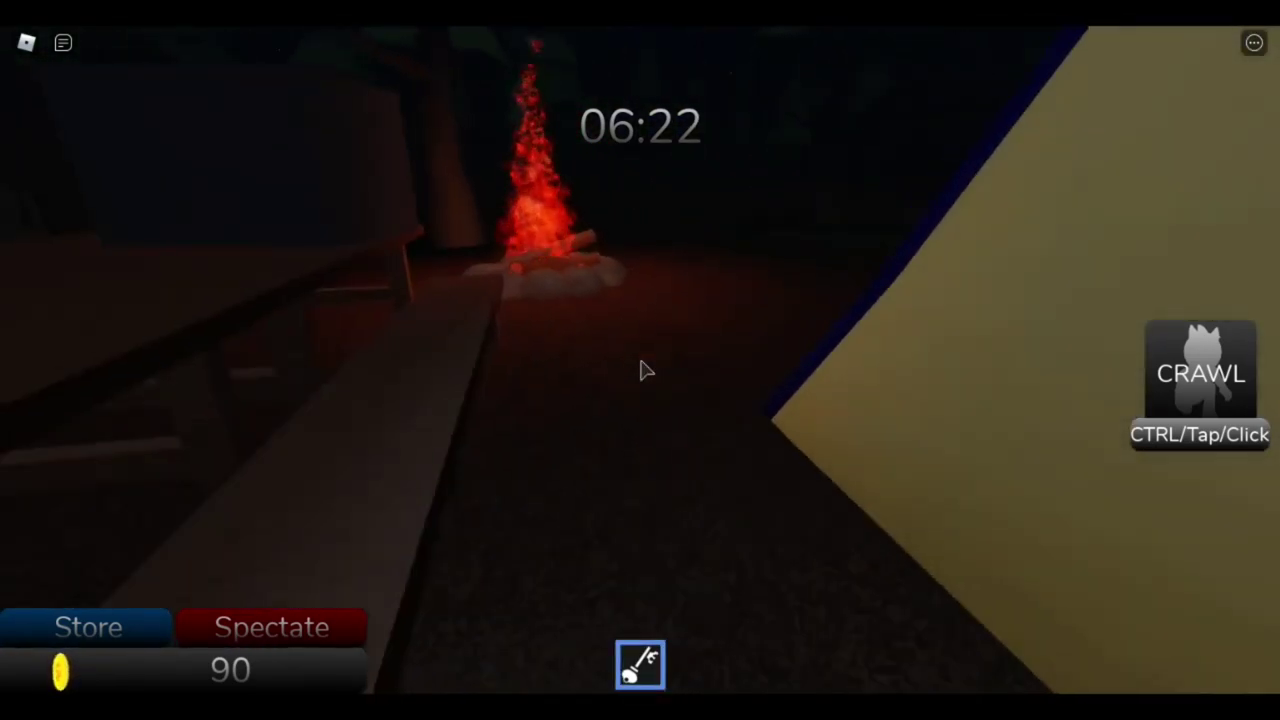
key(1)
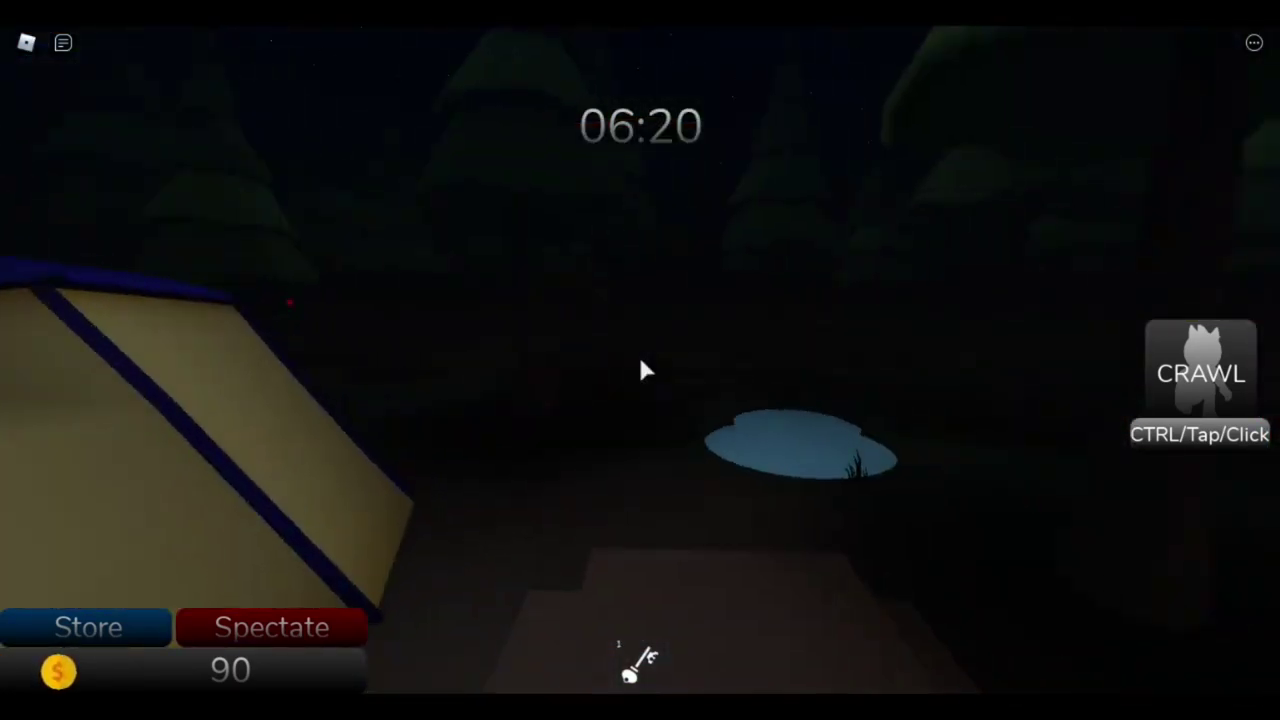
key(1)
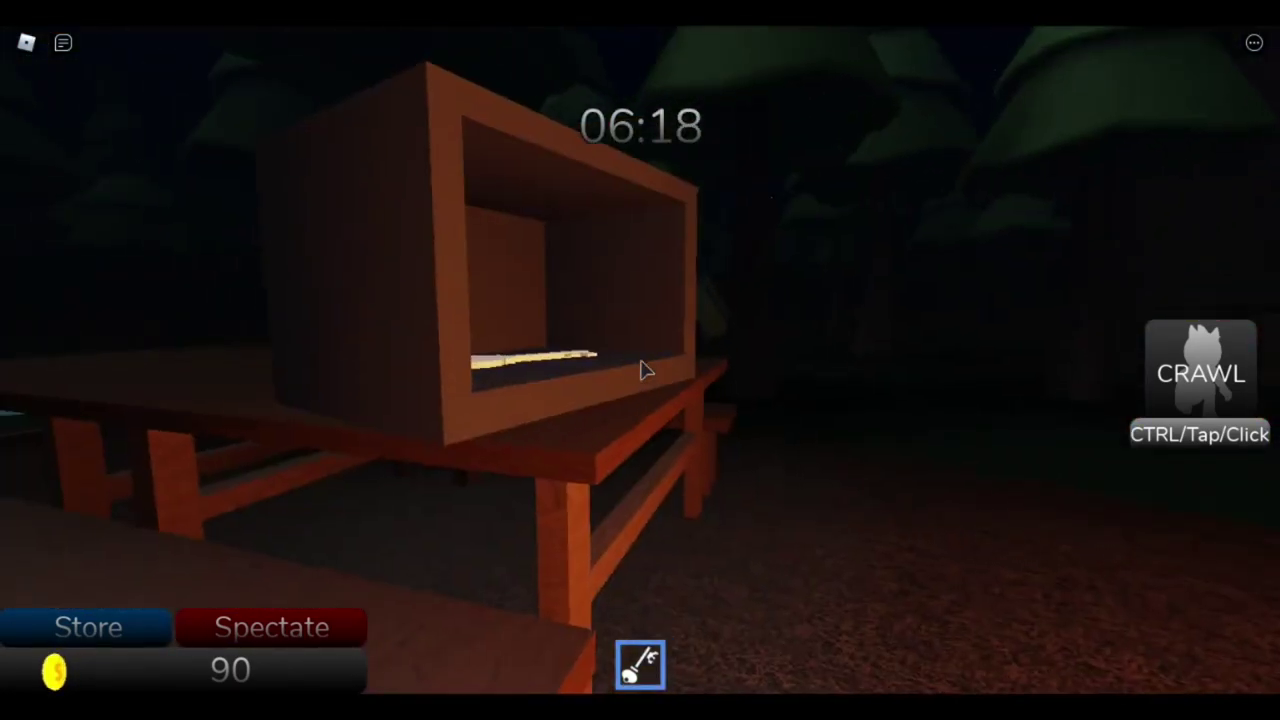
key(1)
key(1)
key(1)
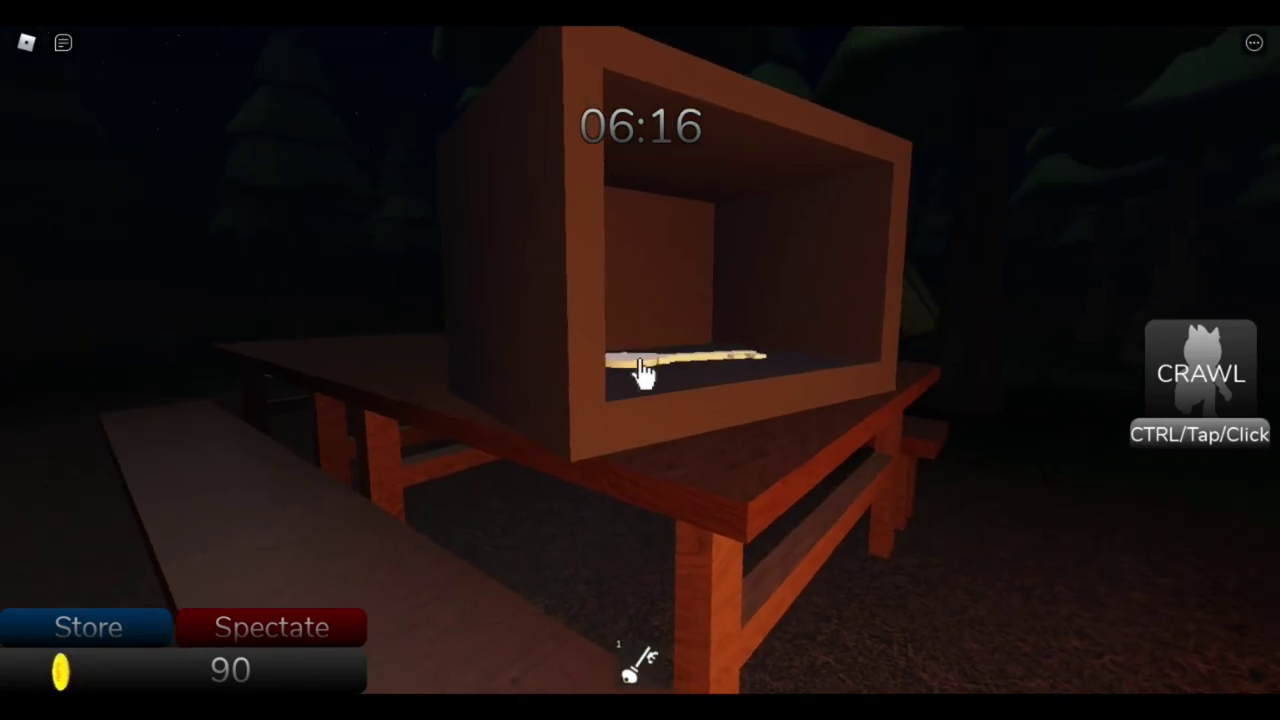
key(1)
key(1)
key(1)
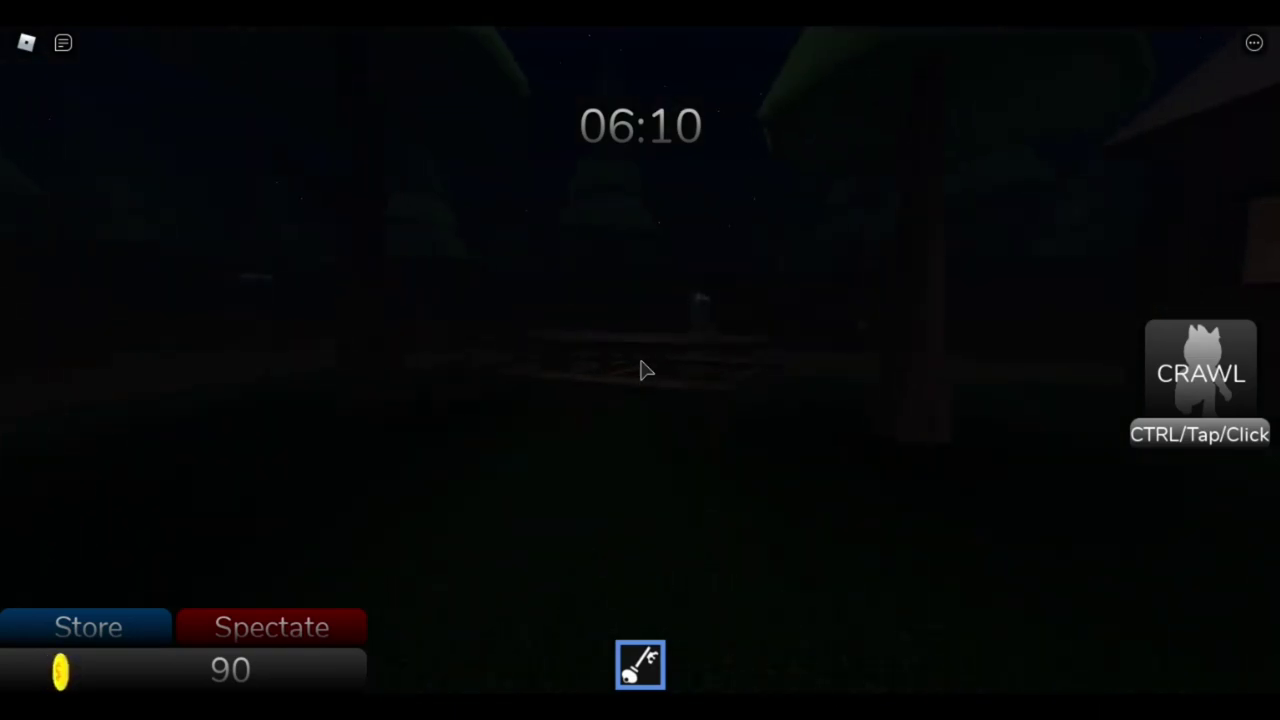
- Follow the forest path past the blue character and pick up the blue key
key(w)
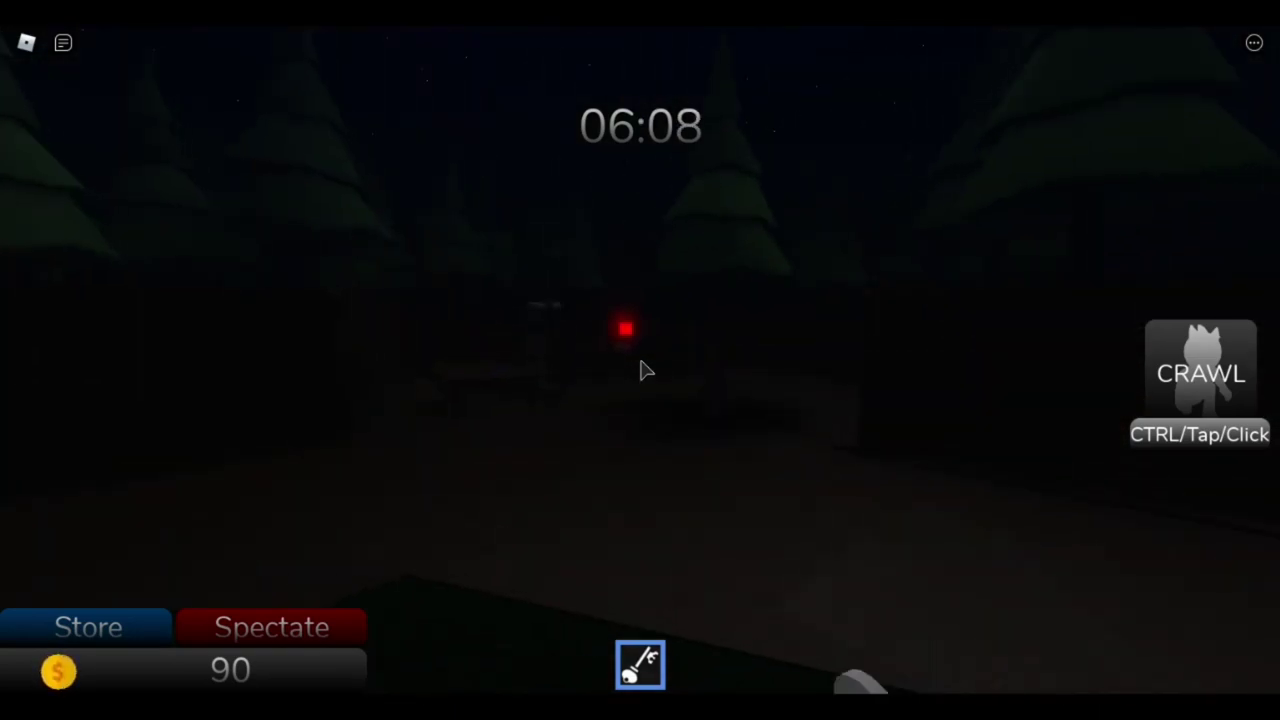
key(w)
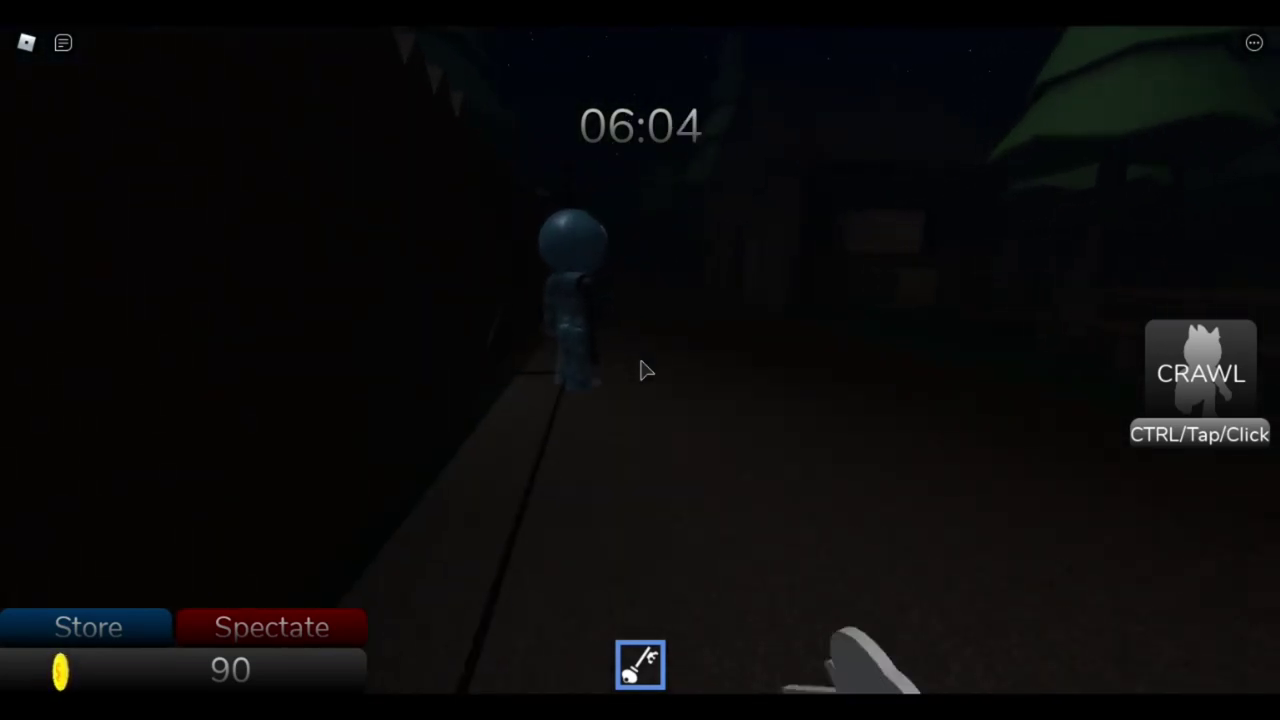
key(w)
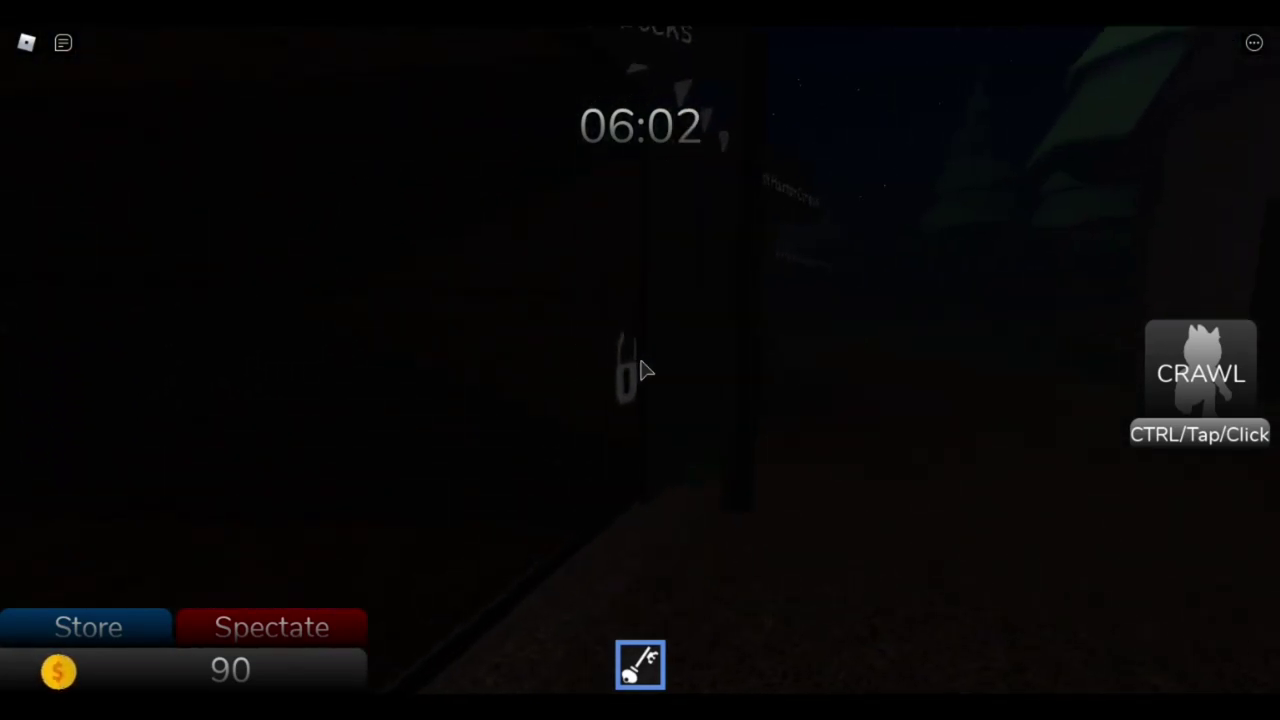
key(w)
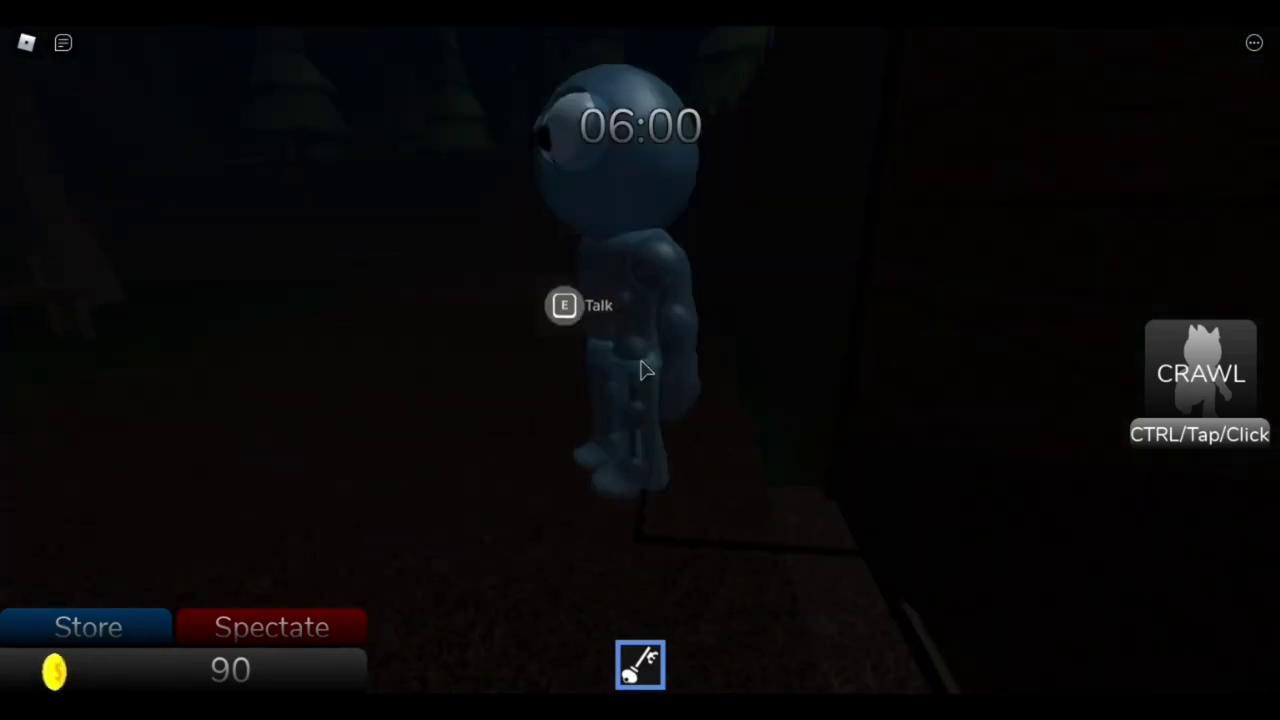
key(w)
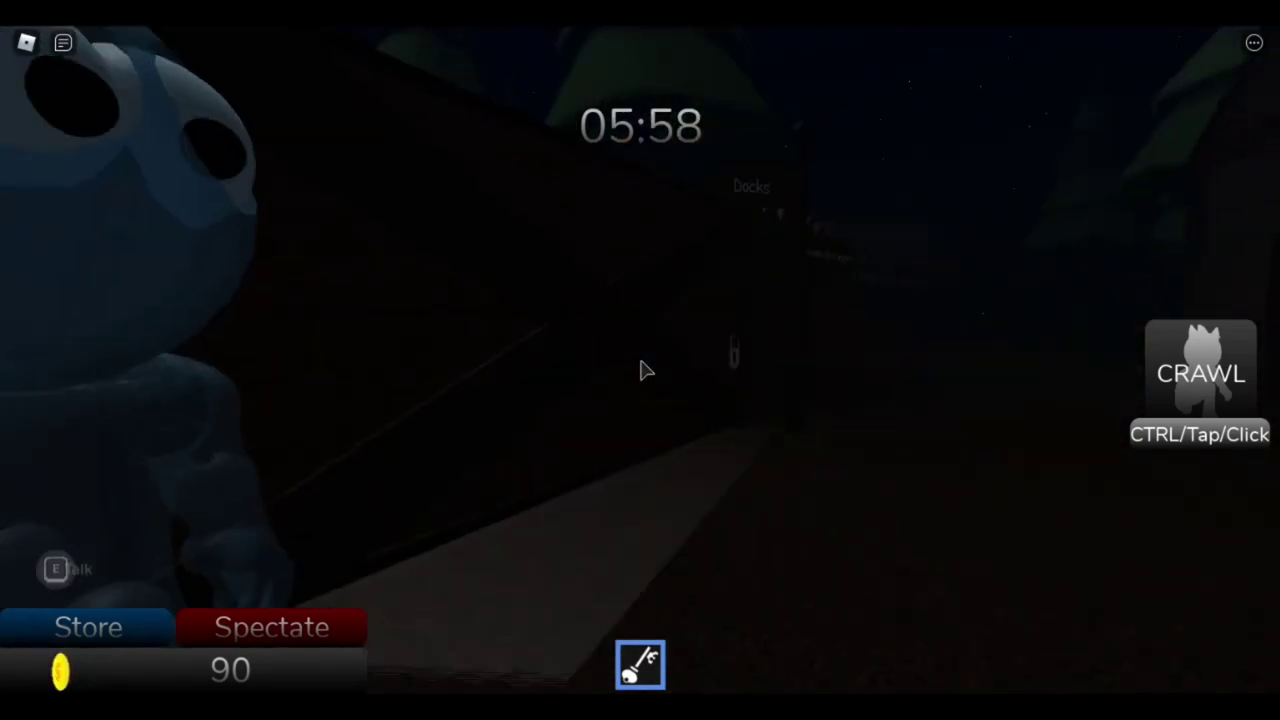
key(a)
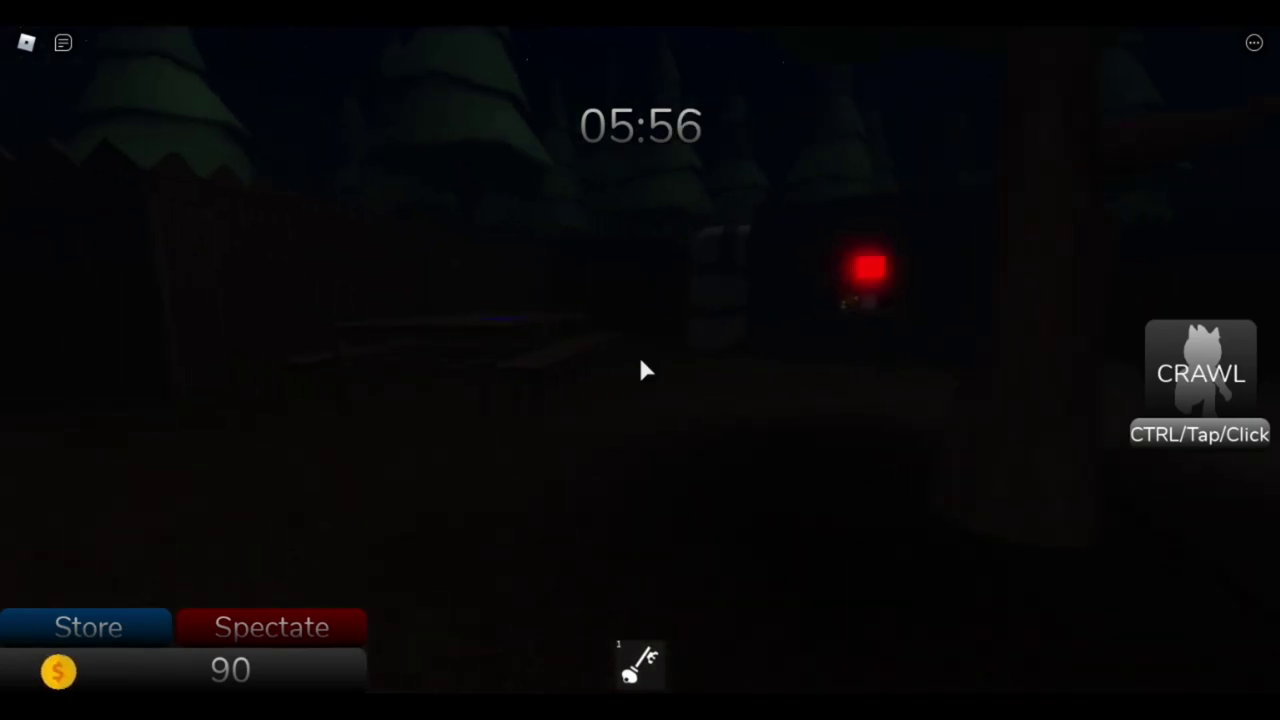
key(w)
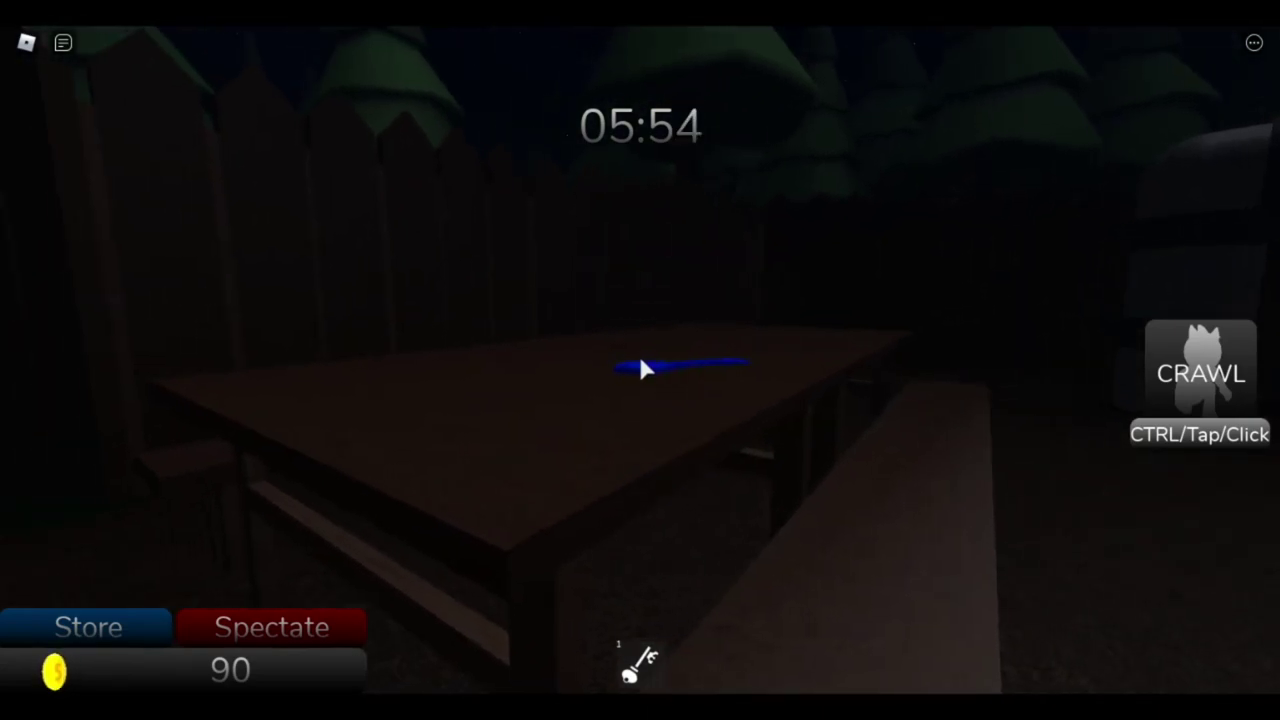
click(641, 370)
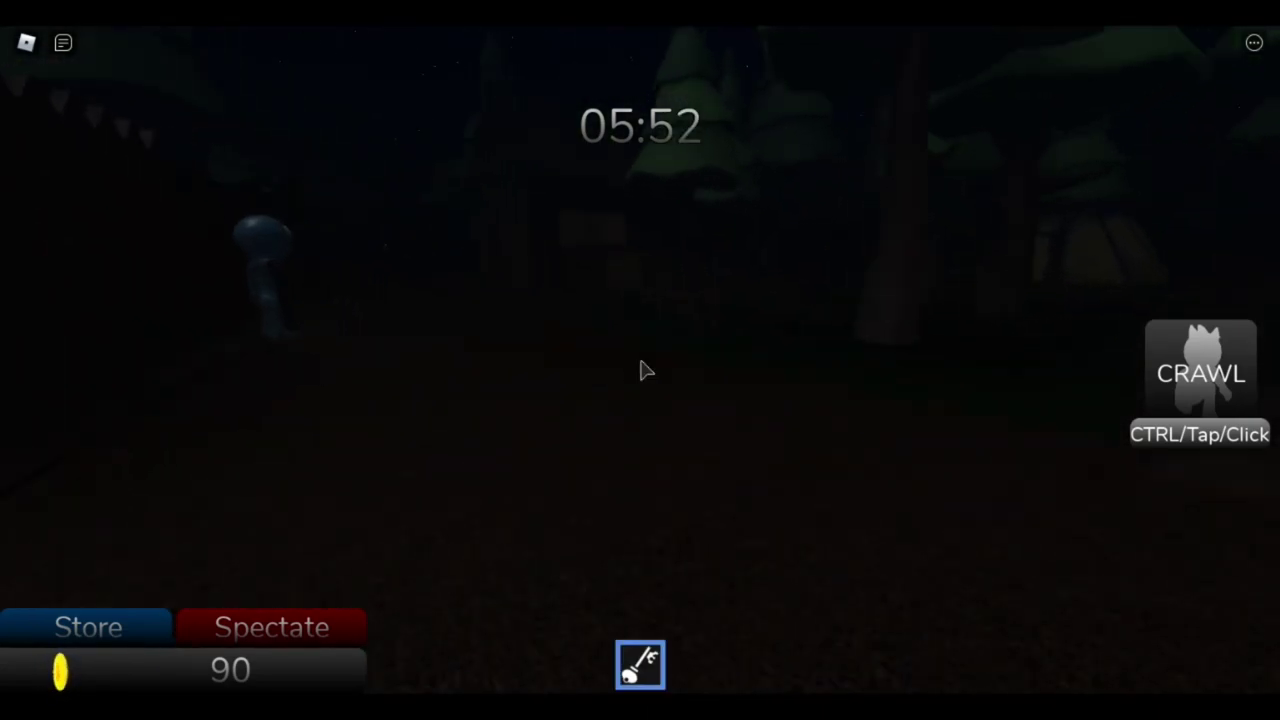
- Walk back through the dark wooden room out into the forest
key(w)
key(1)
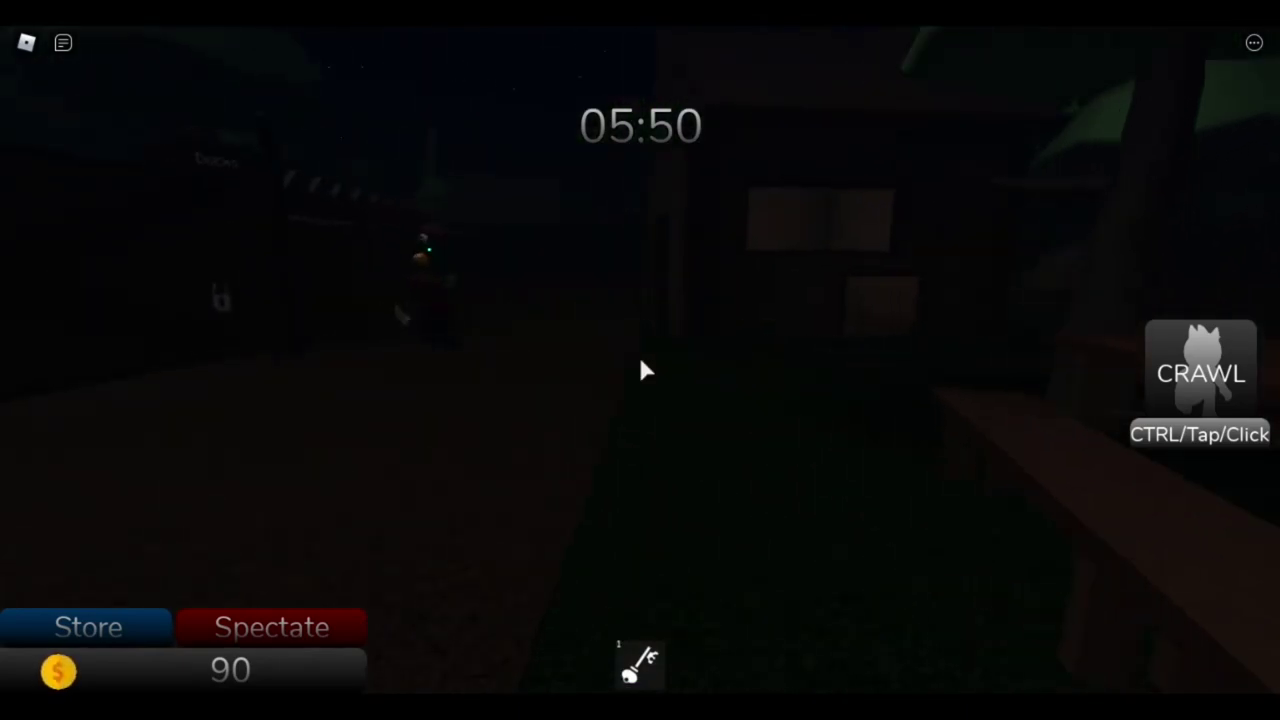
key(w)
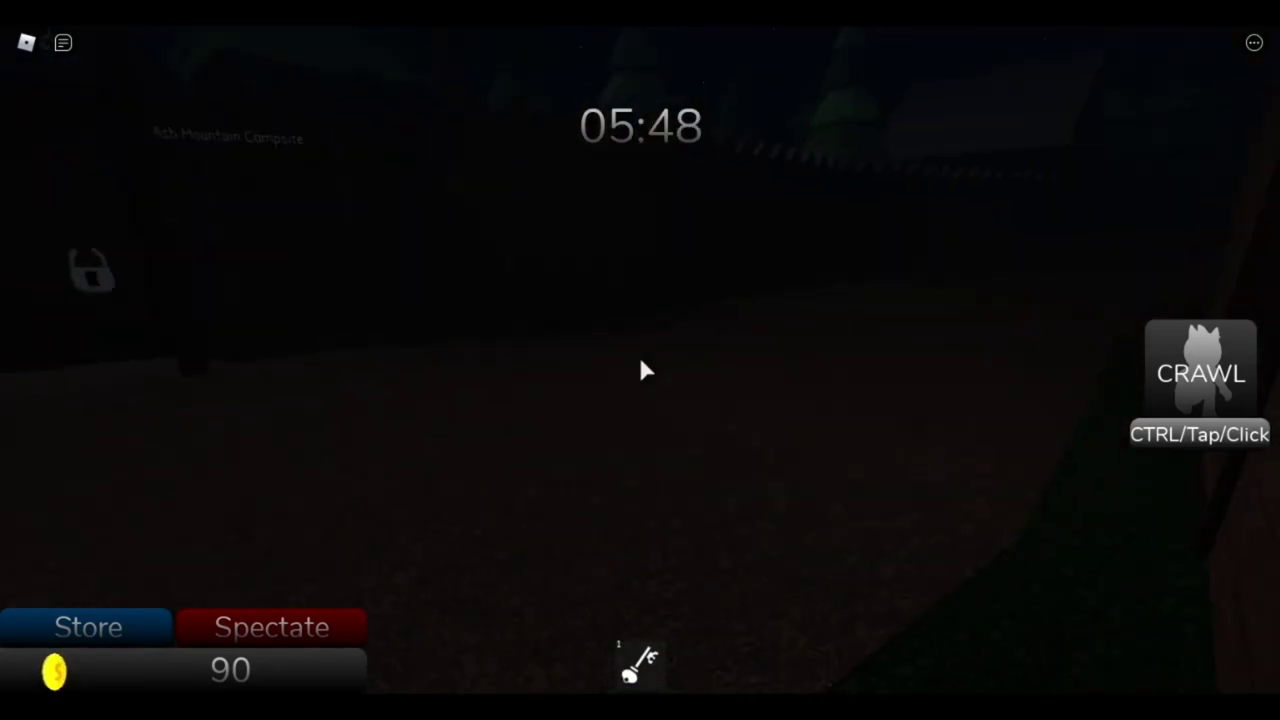
key(w)
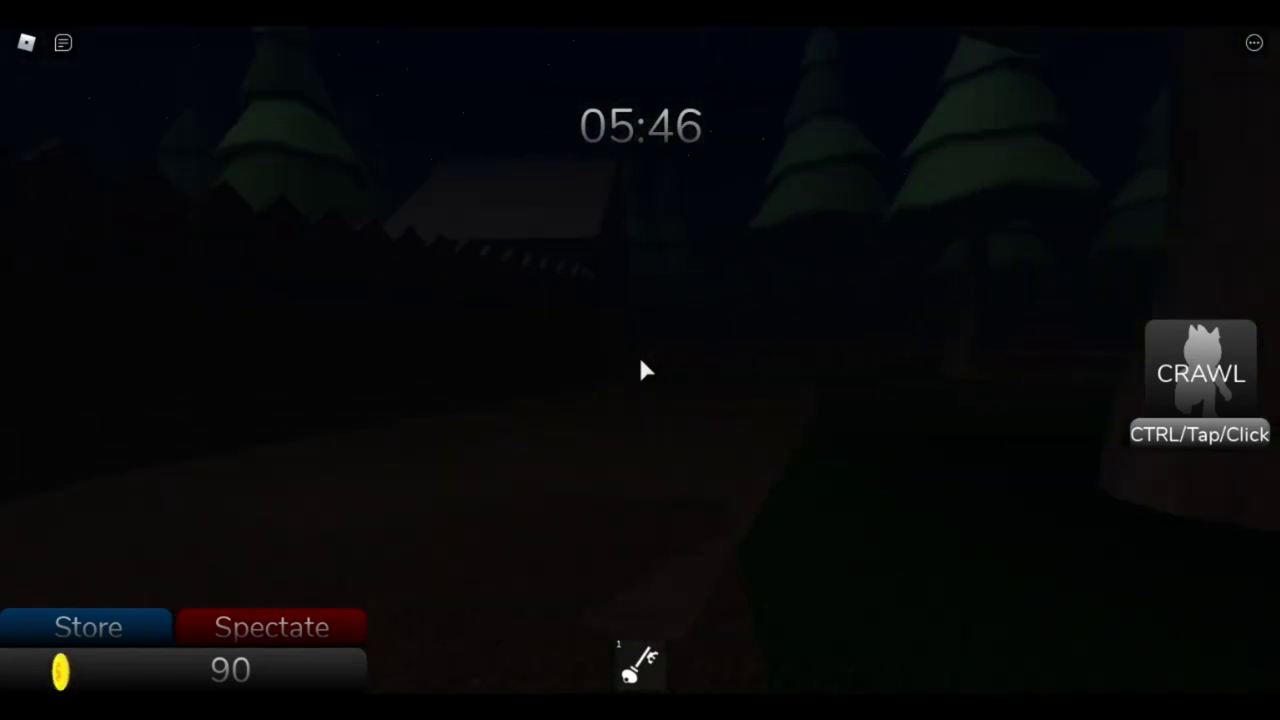
- Cross the forest path toward the tent and campfire with the key in hand
key(1)
key(w)
key(1)
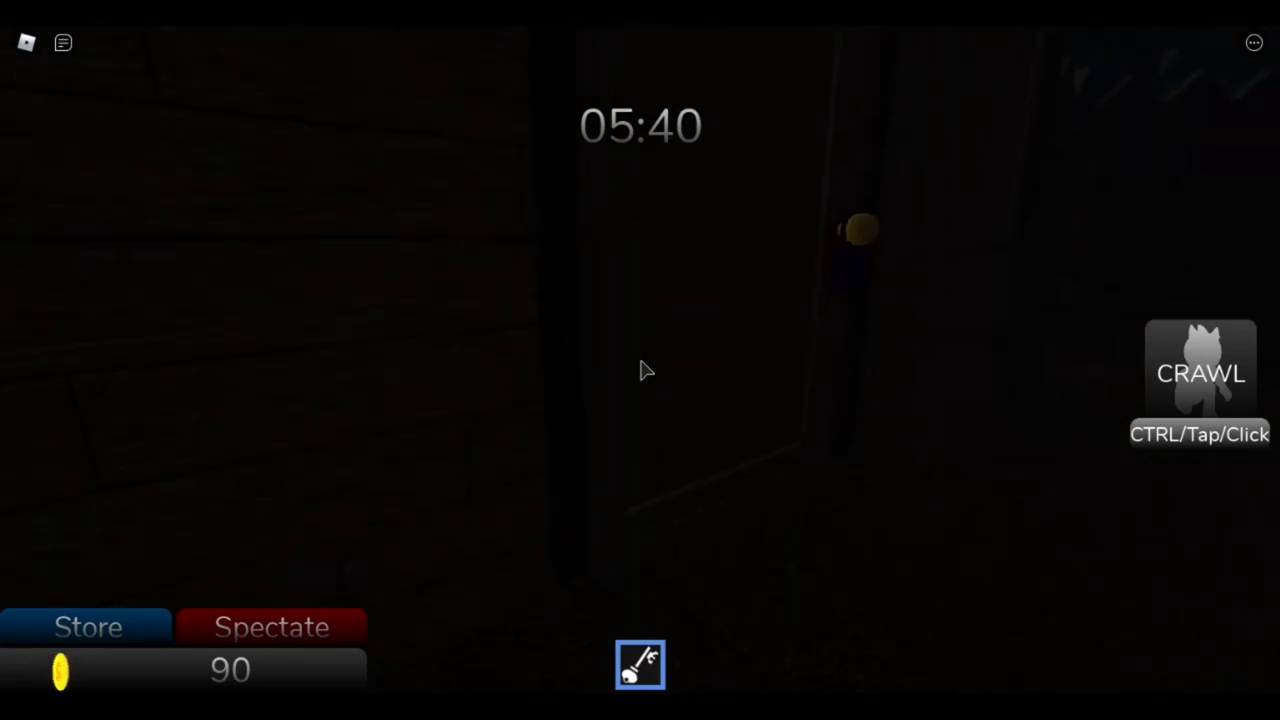
key(w)
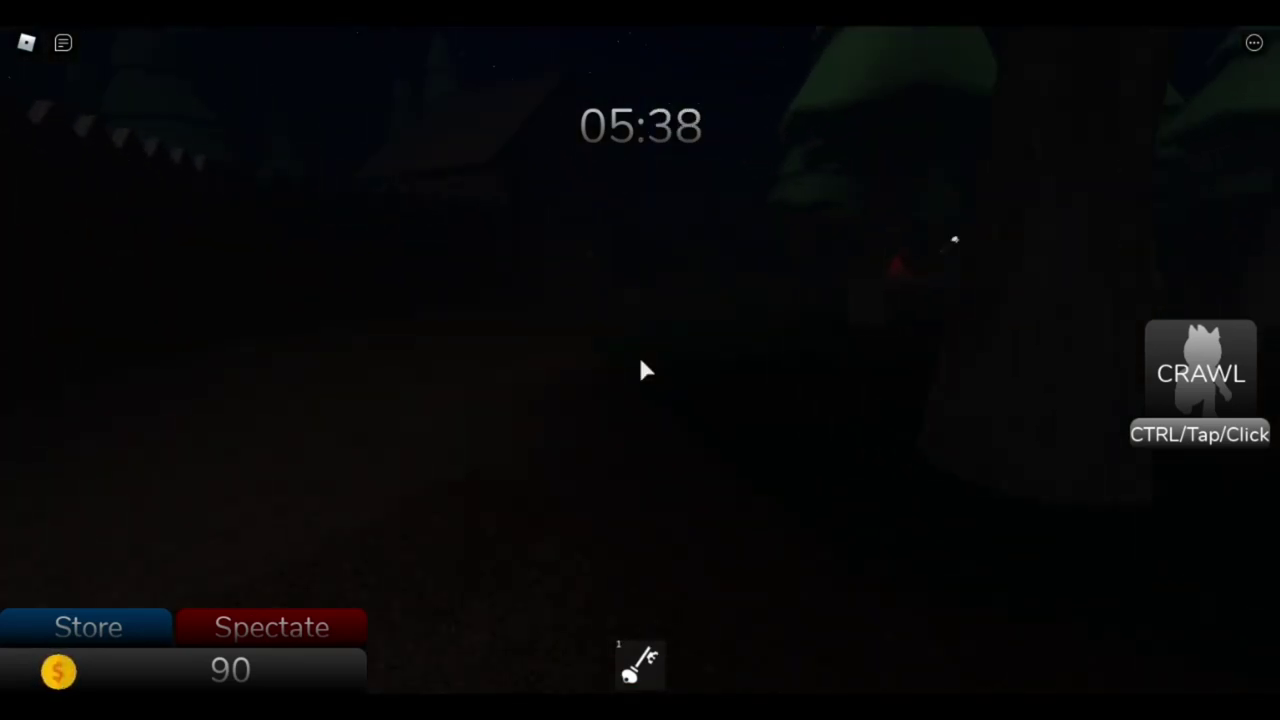
key(w)
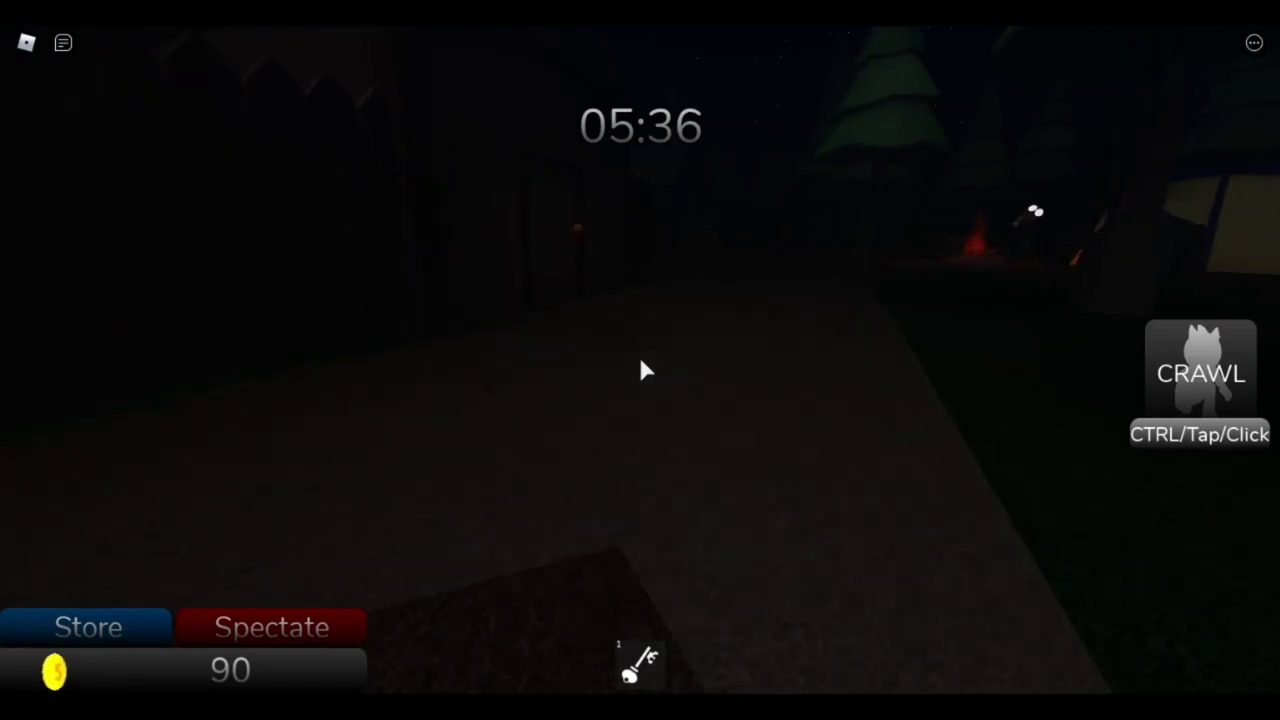
key(w)
key(1)
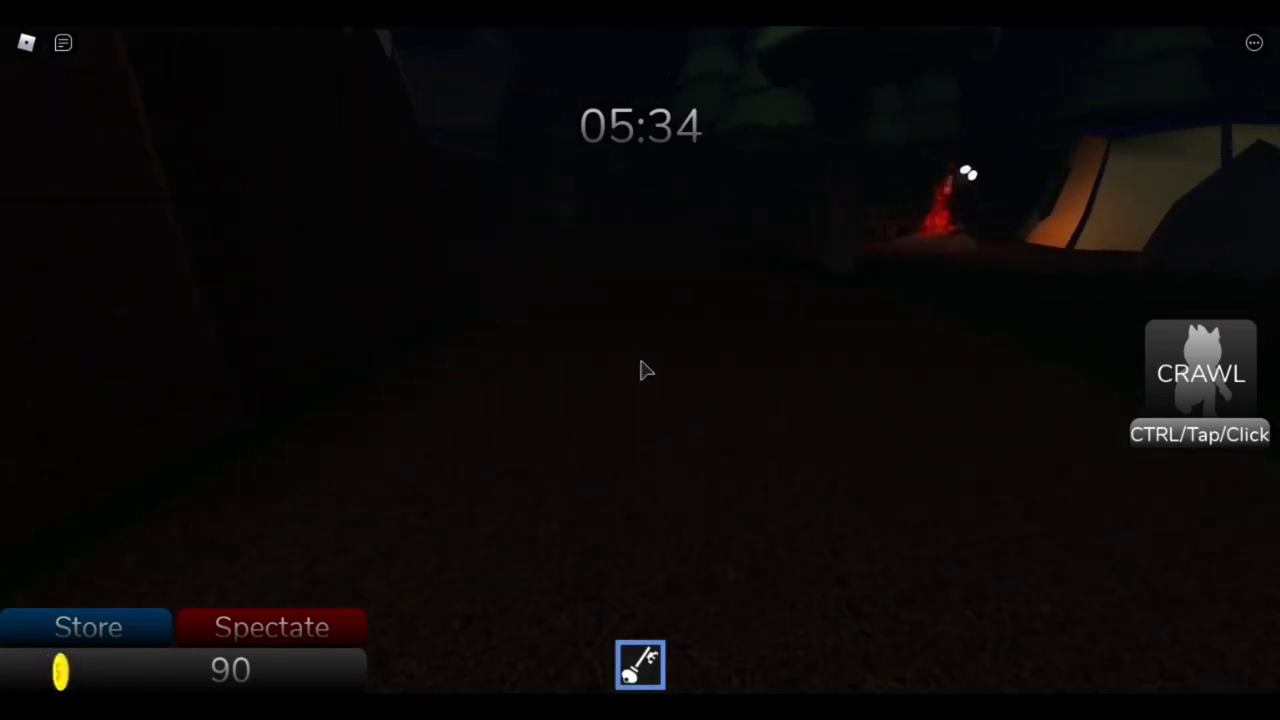
key(w)
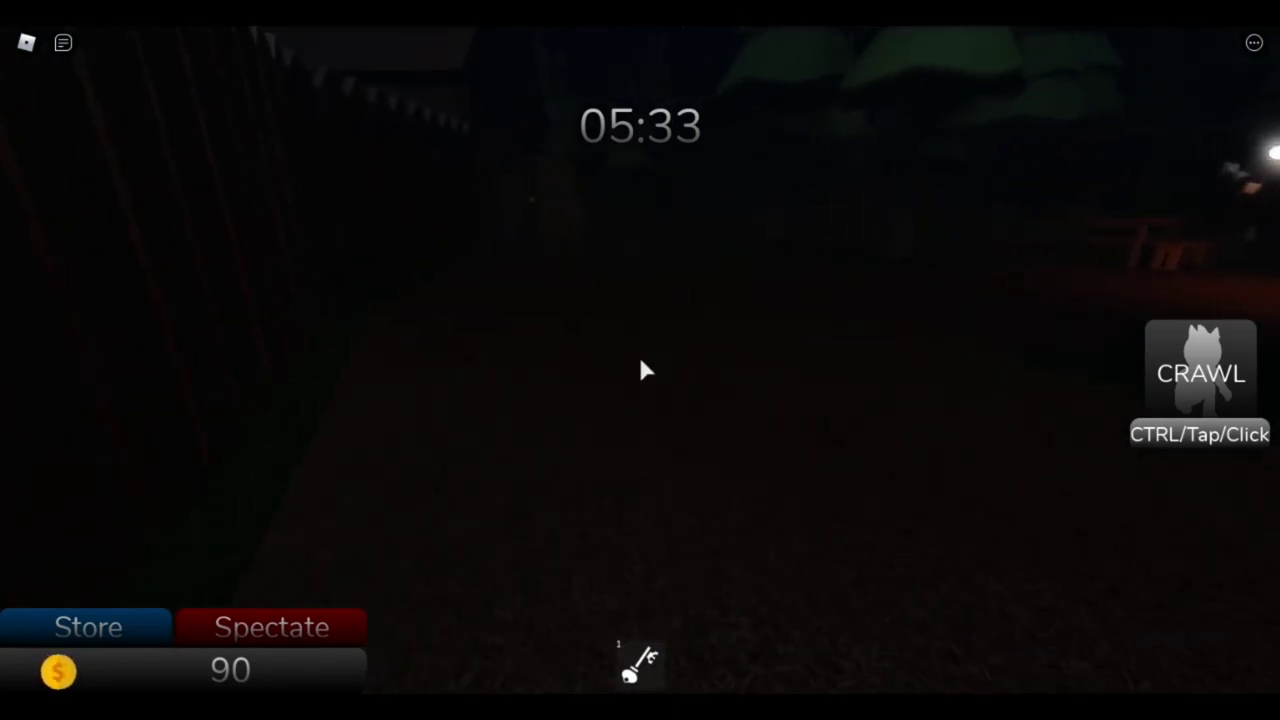
key(a)
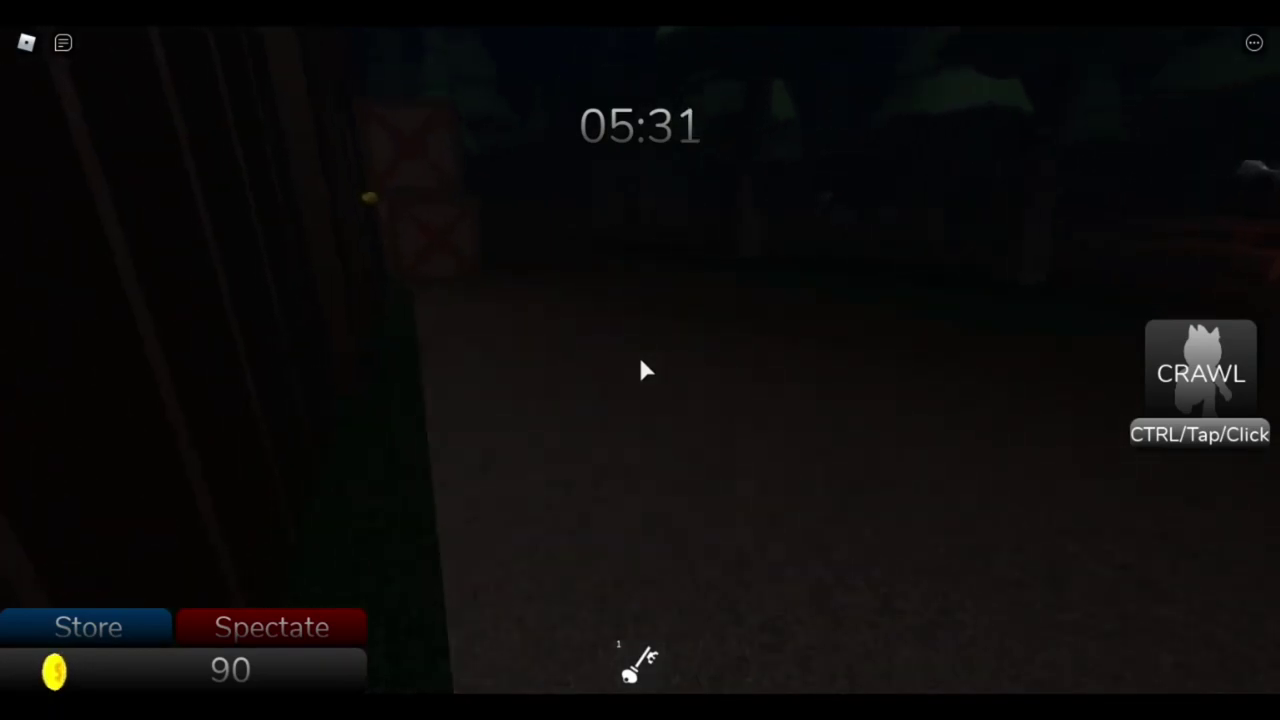
- Walk along the house wall and open the house door
key(1)
key(w)
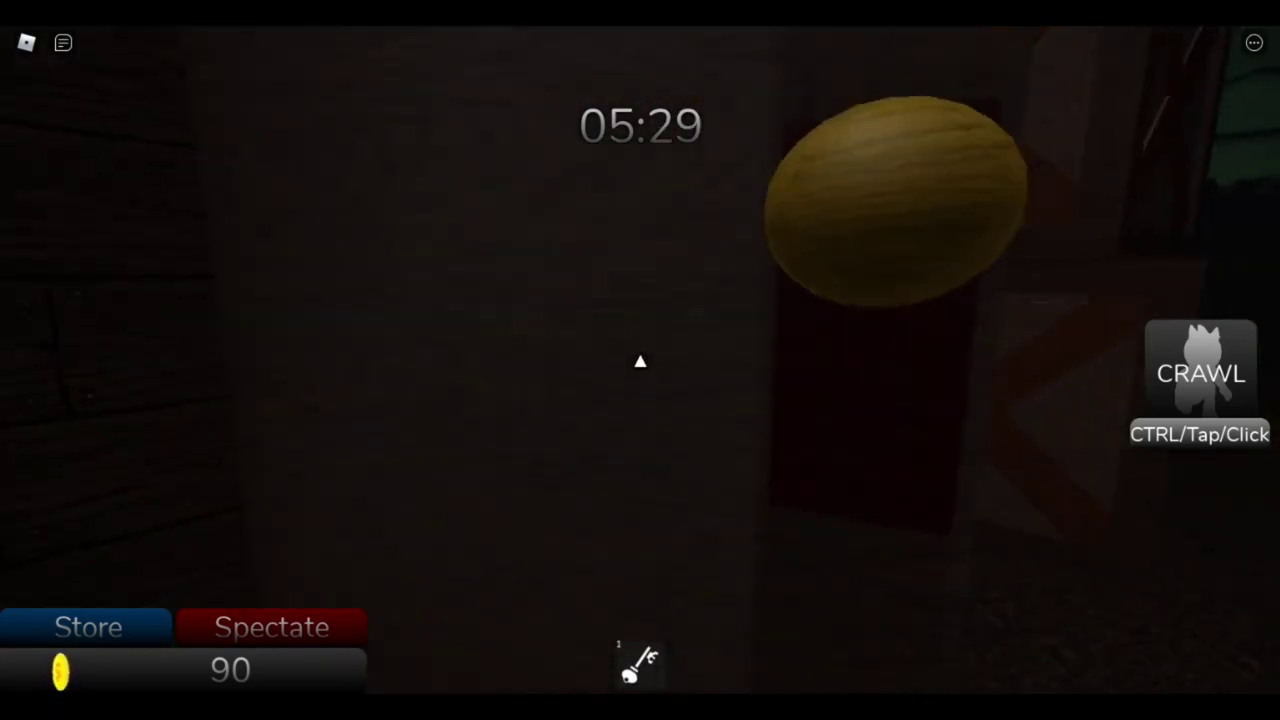
key(a)
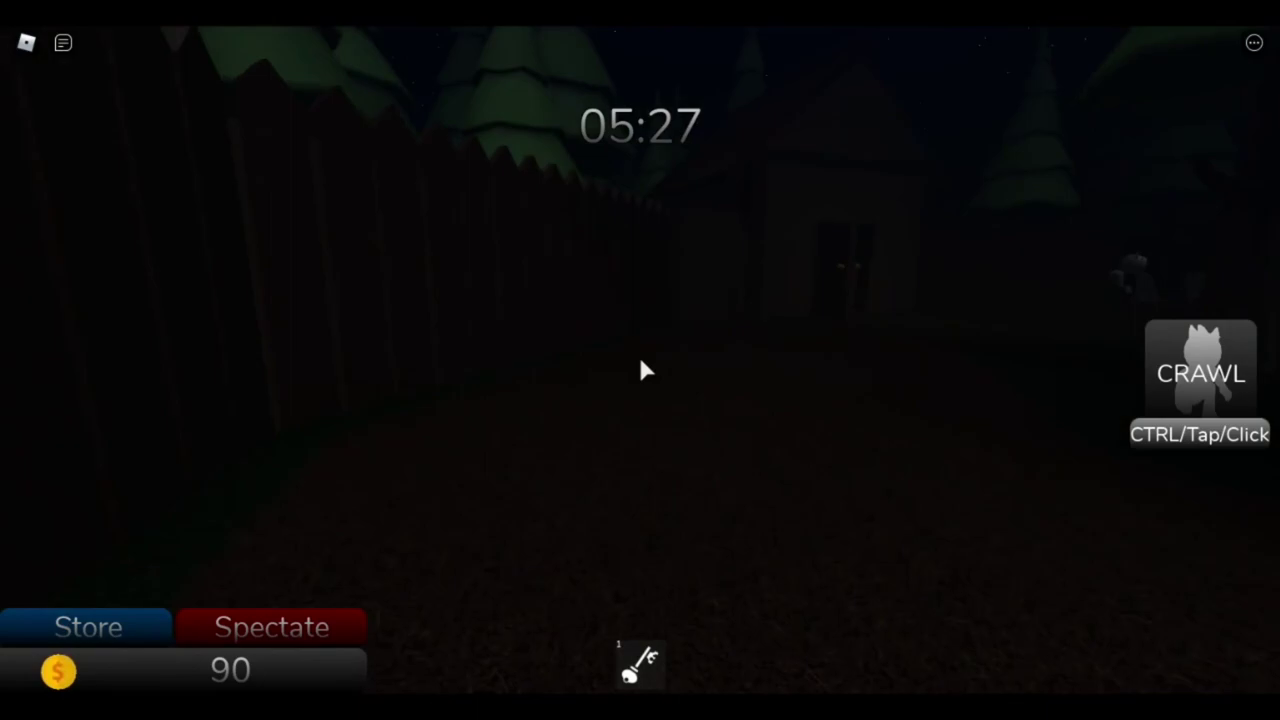
key(w)
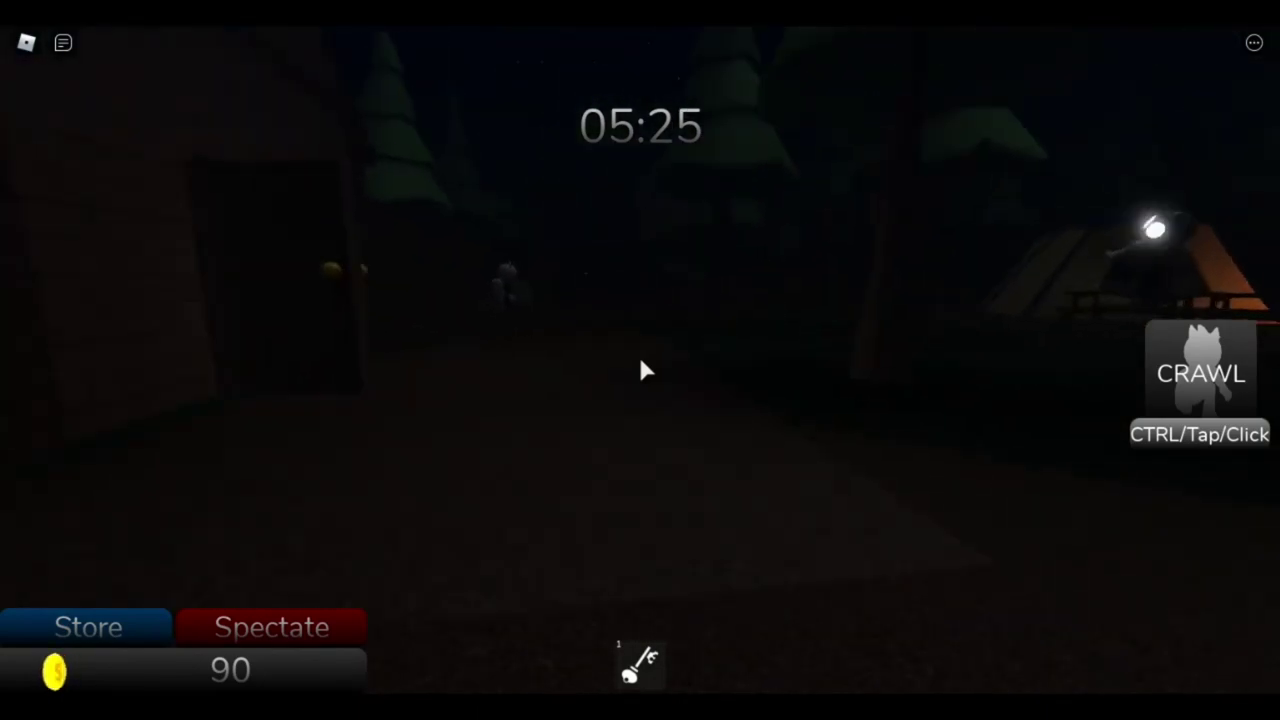
key(w)
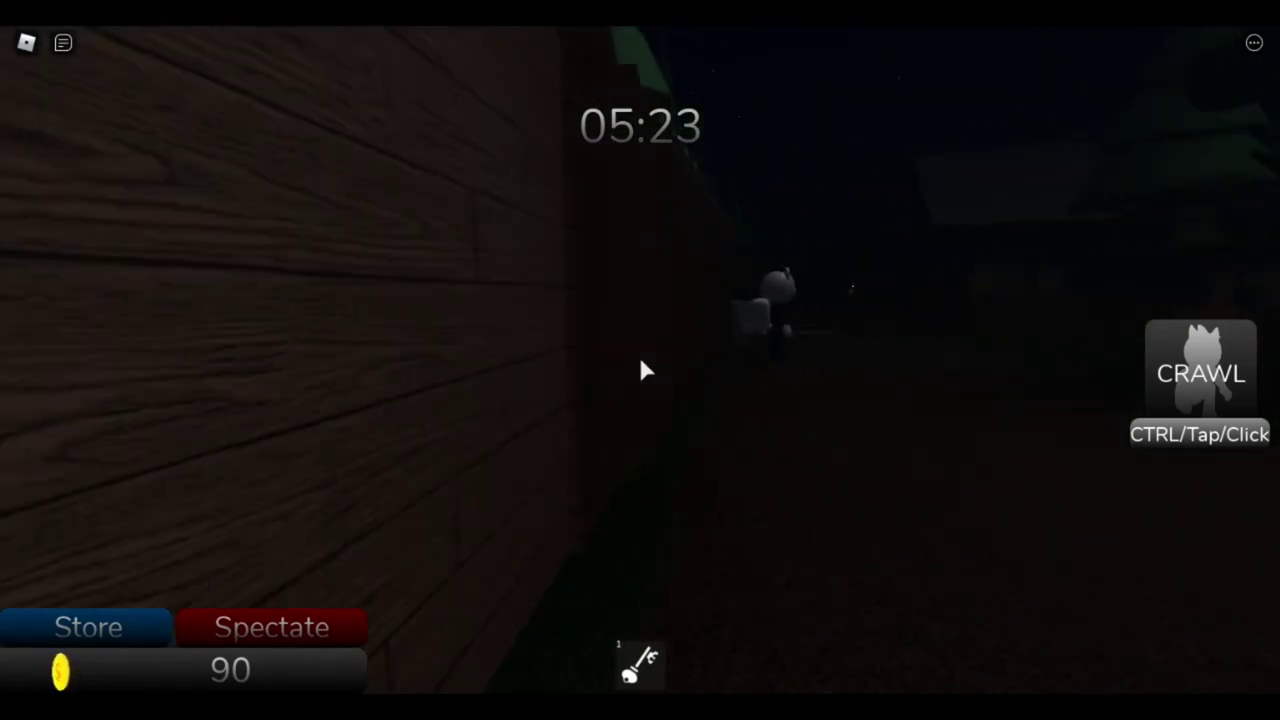
key(w)
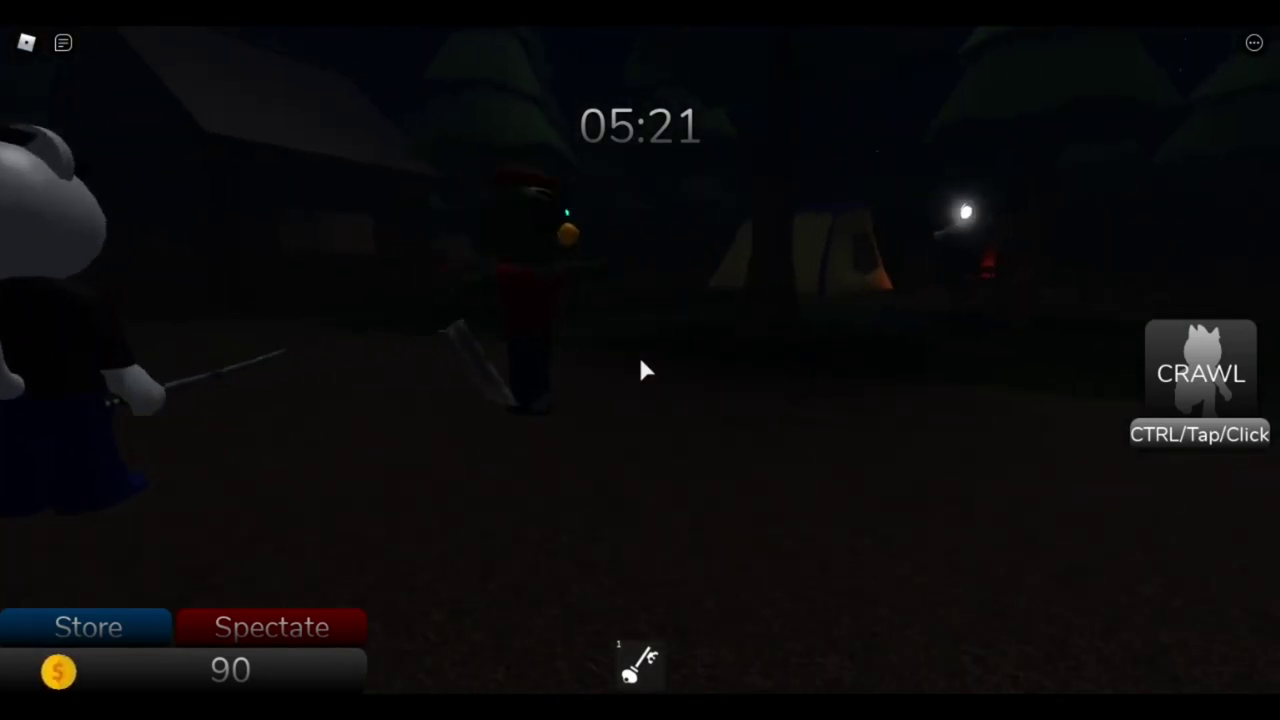
key(w)
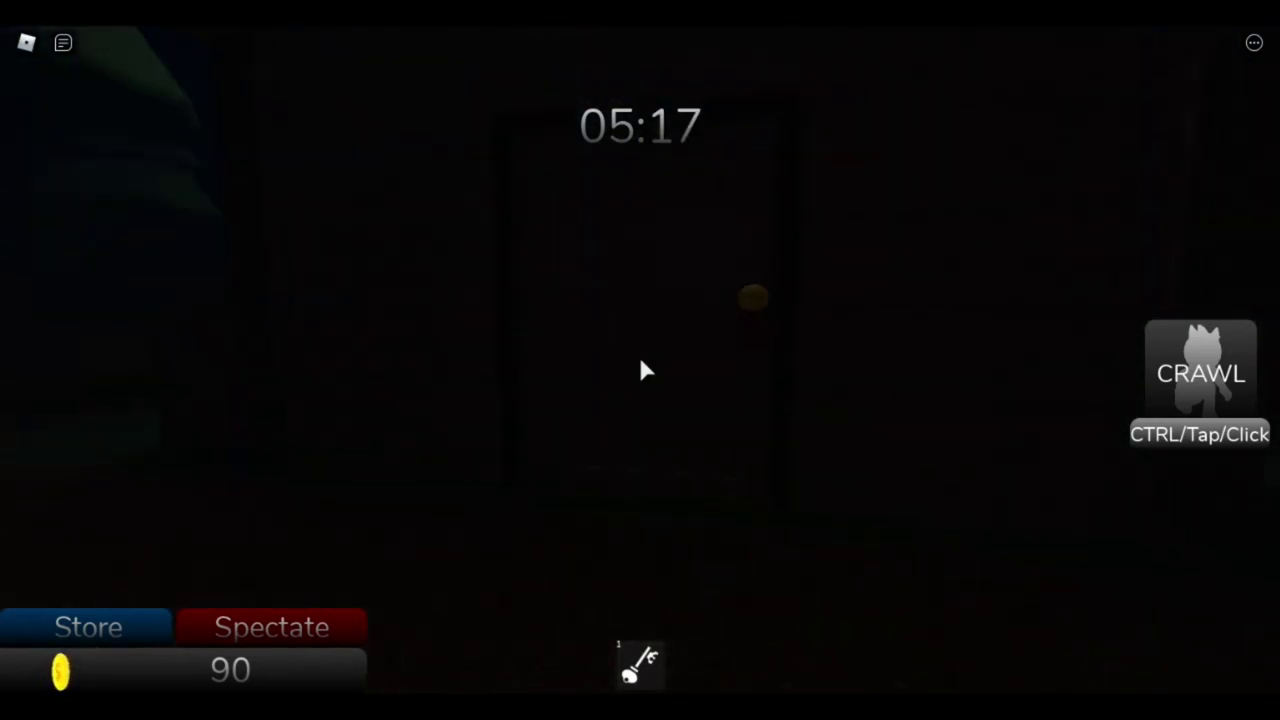
click(639, 359)
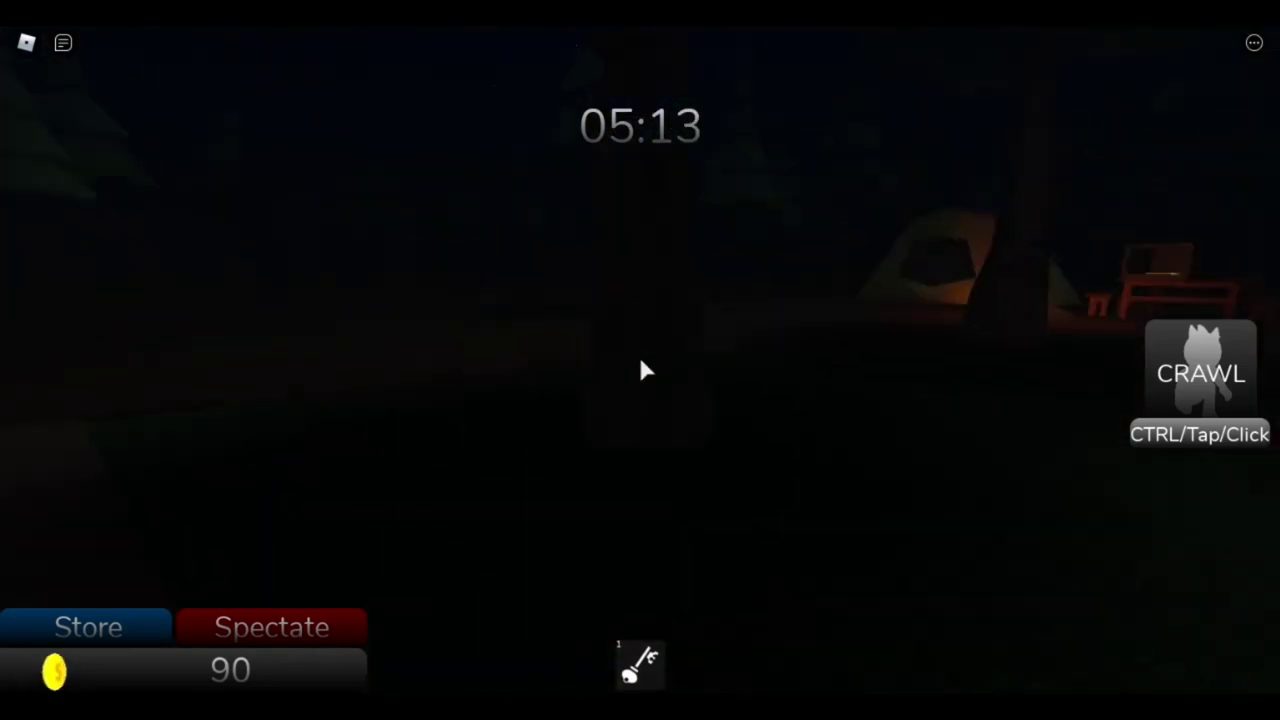
key(a)
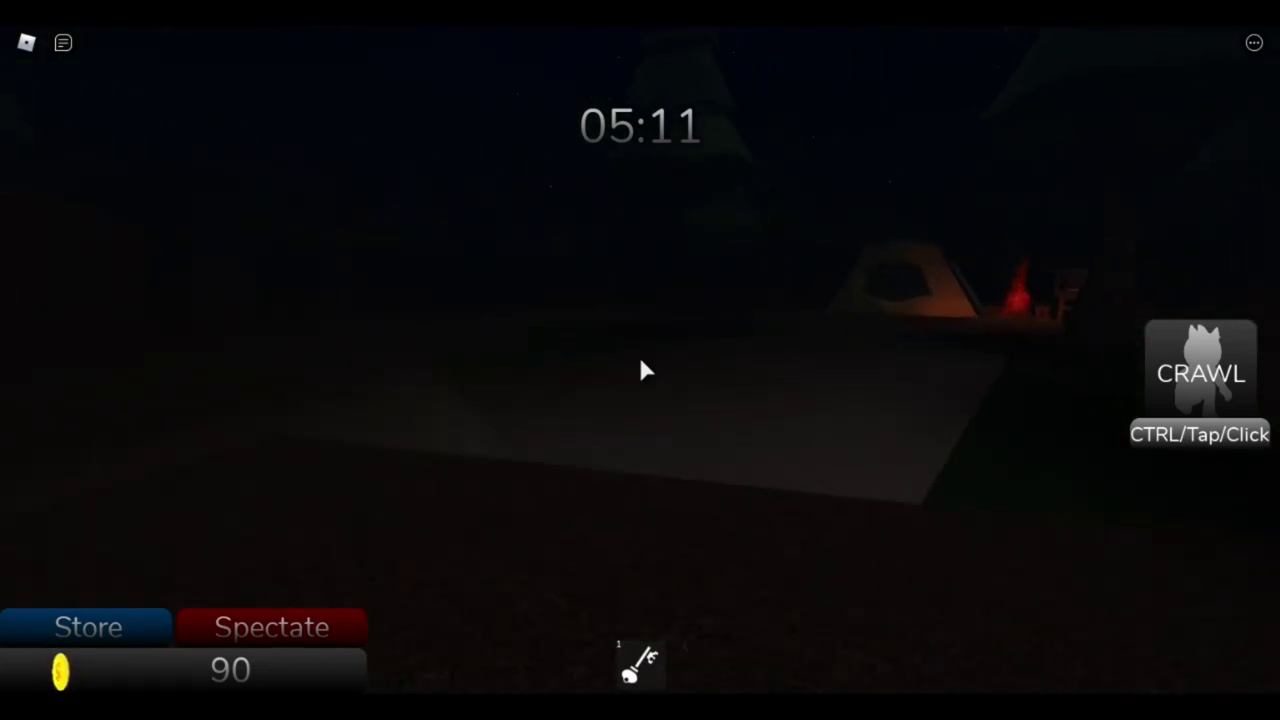
key(a)
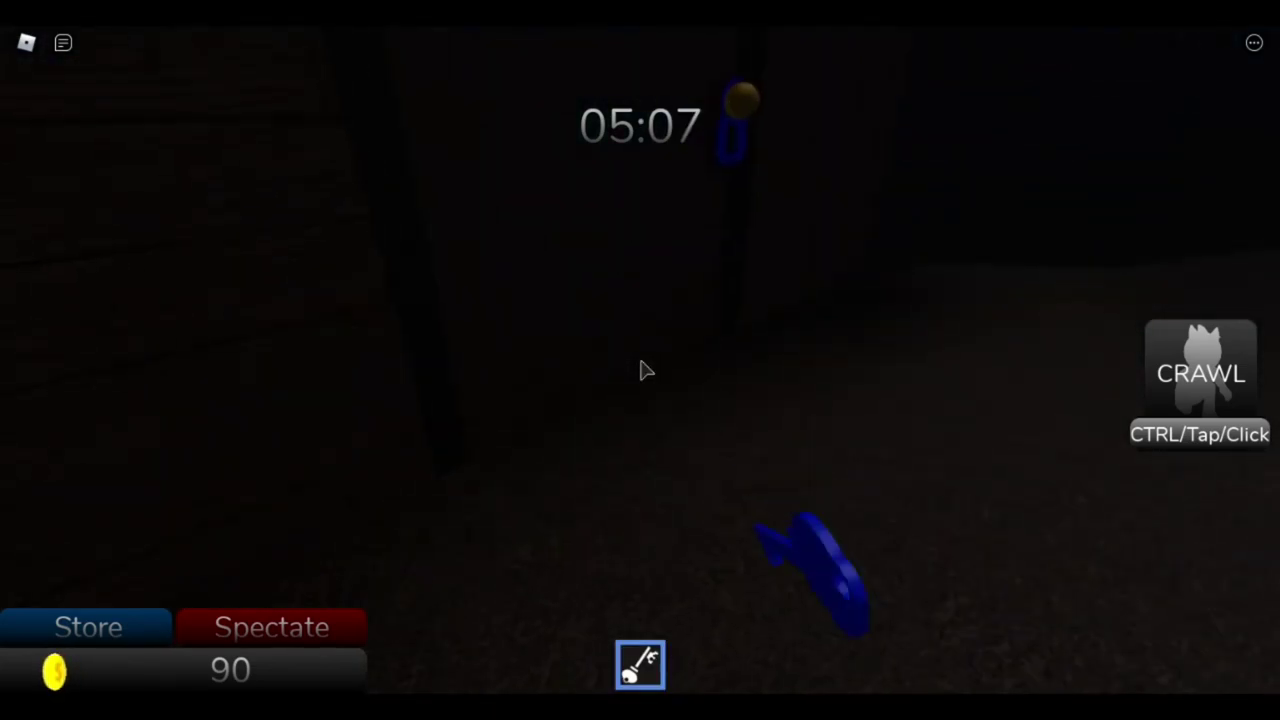
- Leave the vent room for the outdoor campsite and equip the key
key(a)
key(a)
key(1)
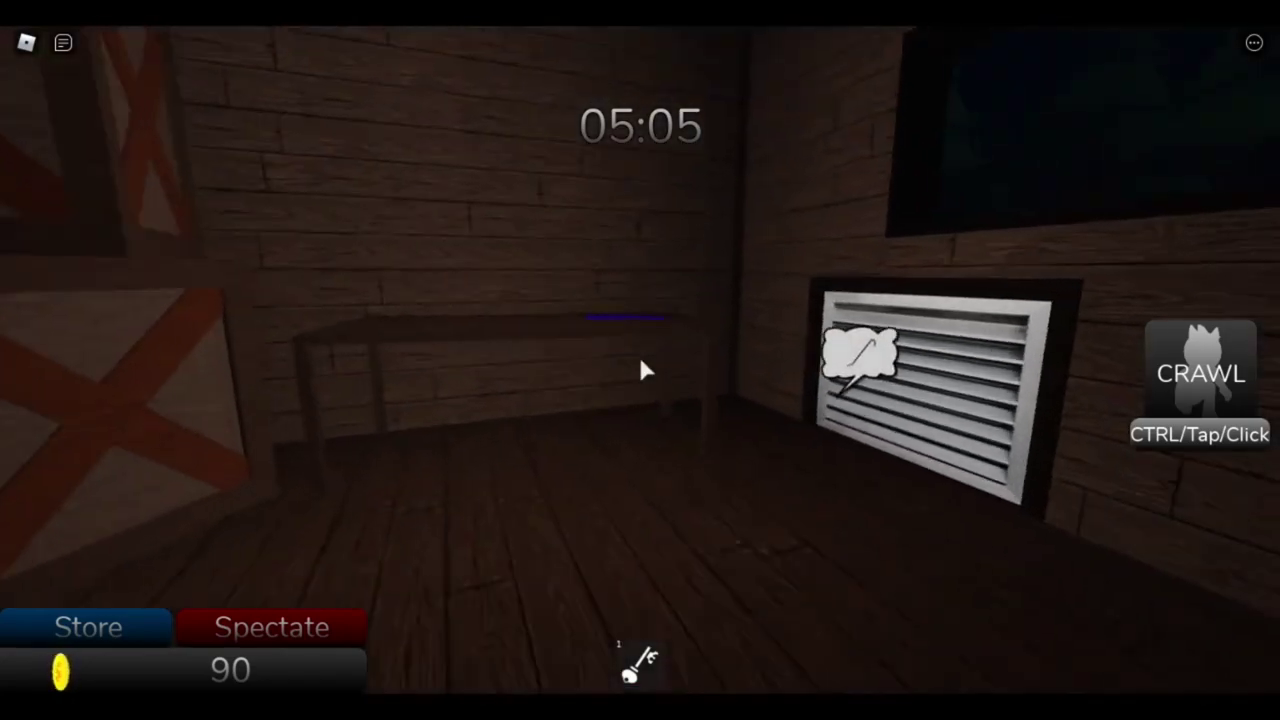
key(1)
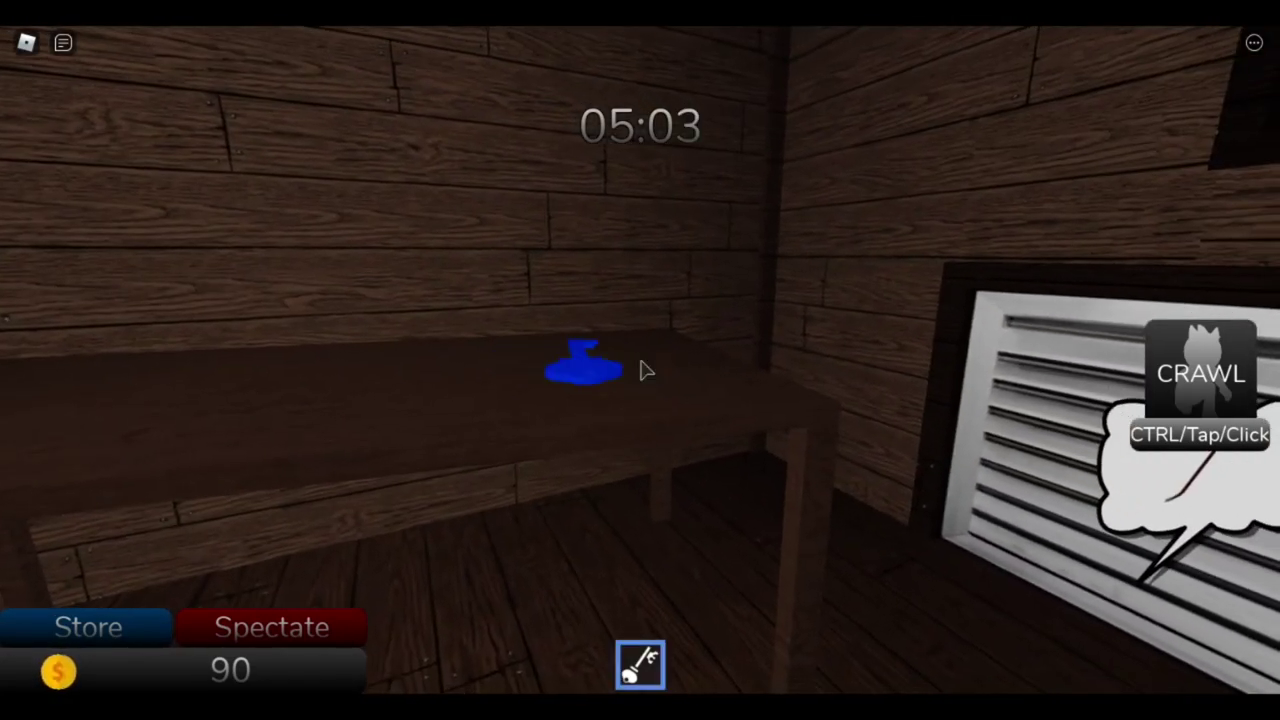
key(a)
key(1)
key(a)
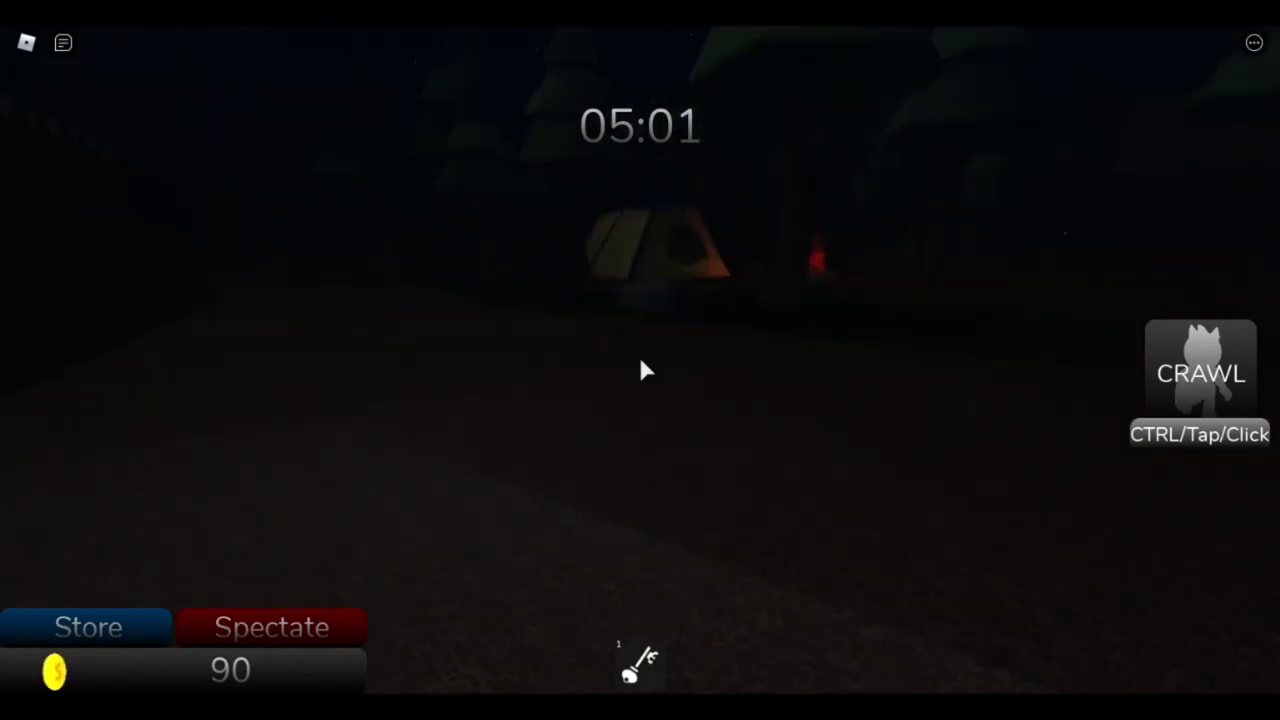
key(1)
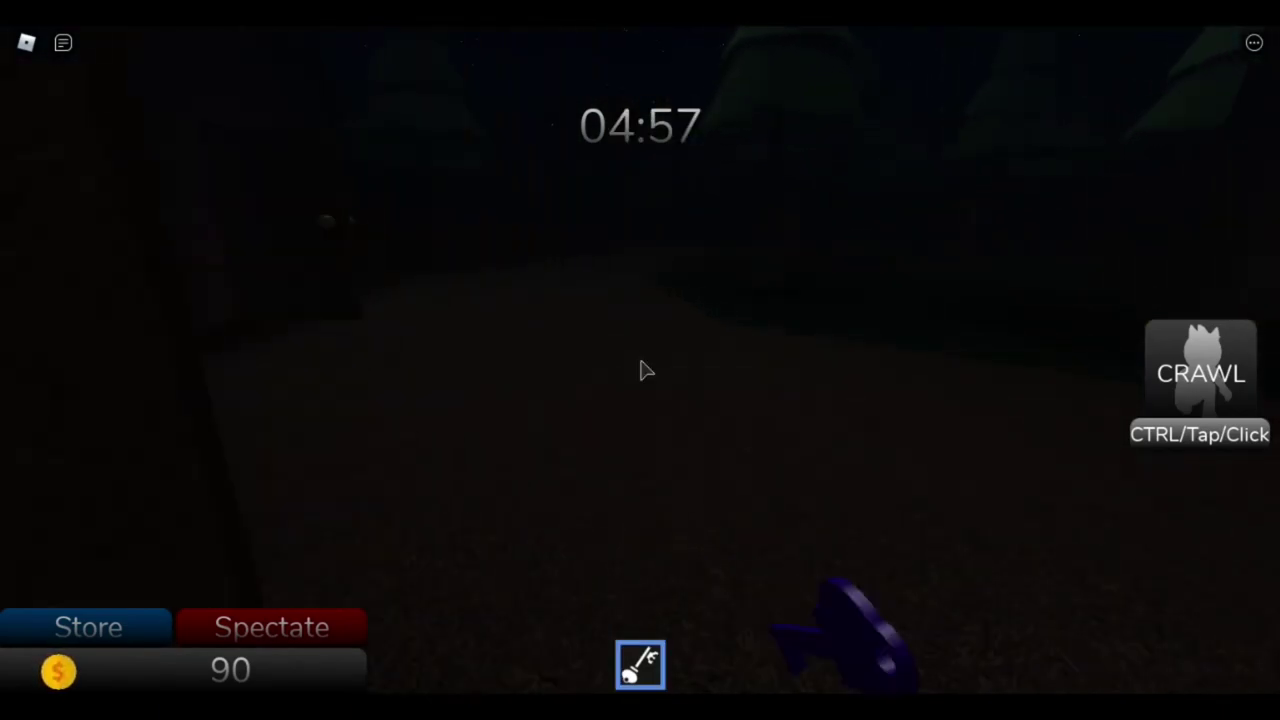
- Cross the open ground toward the tents and blue figure, re-equipping the key
key(d)
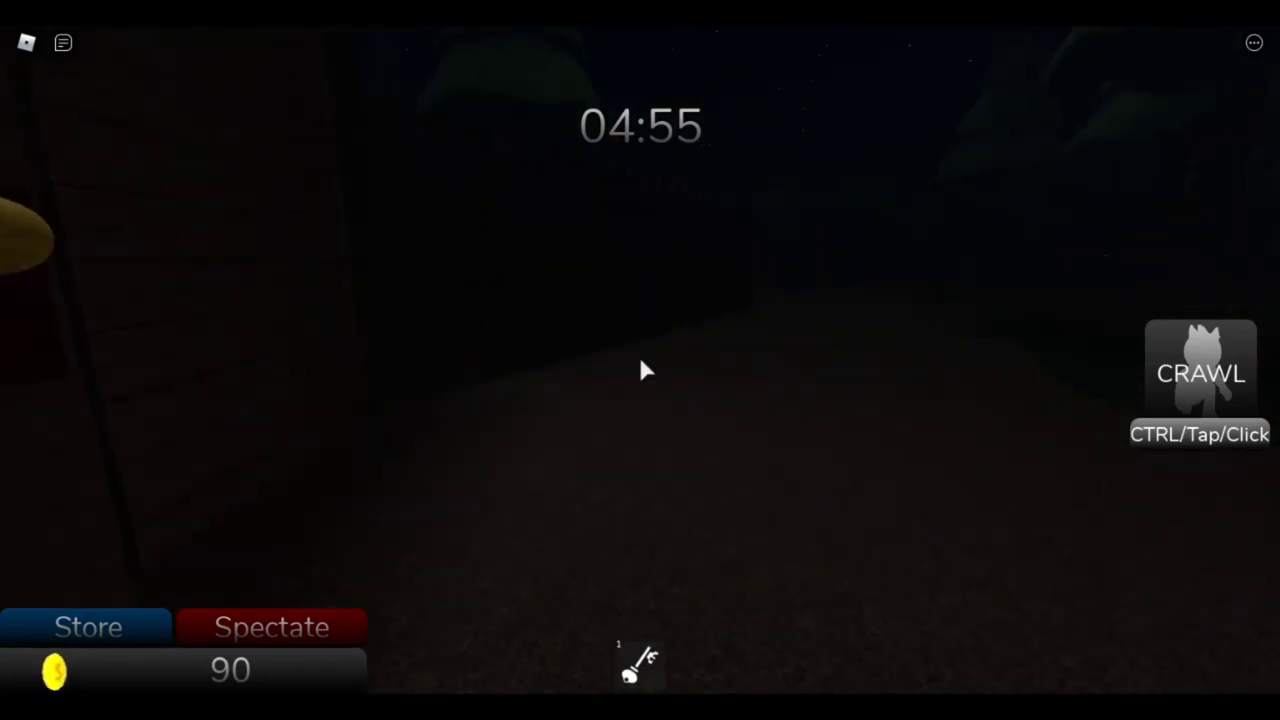
key(d)
key(w)
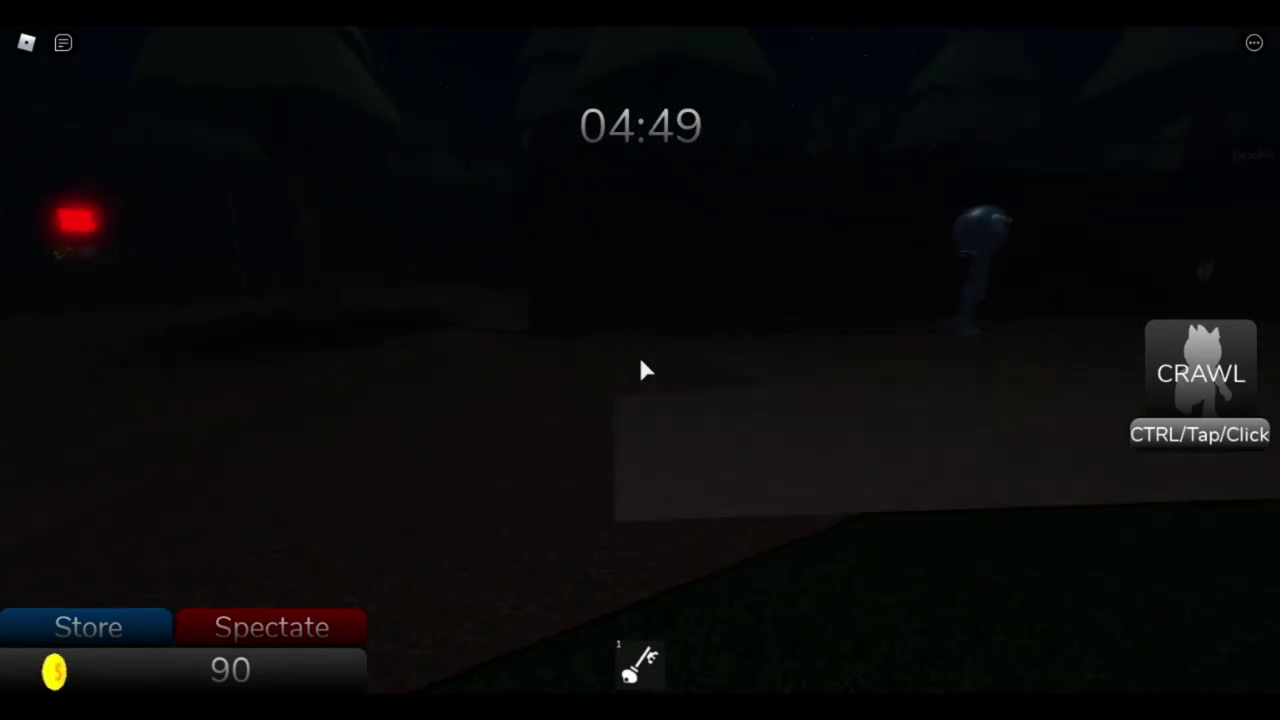
key(w)
key(w)
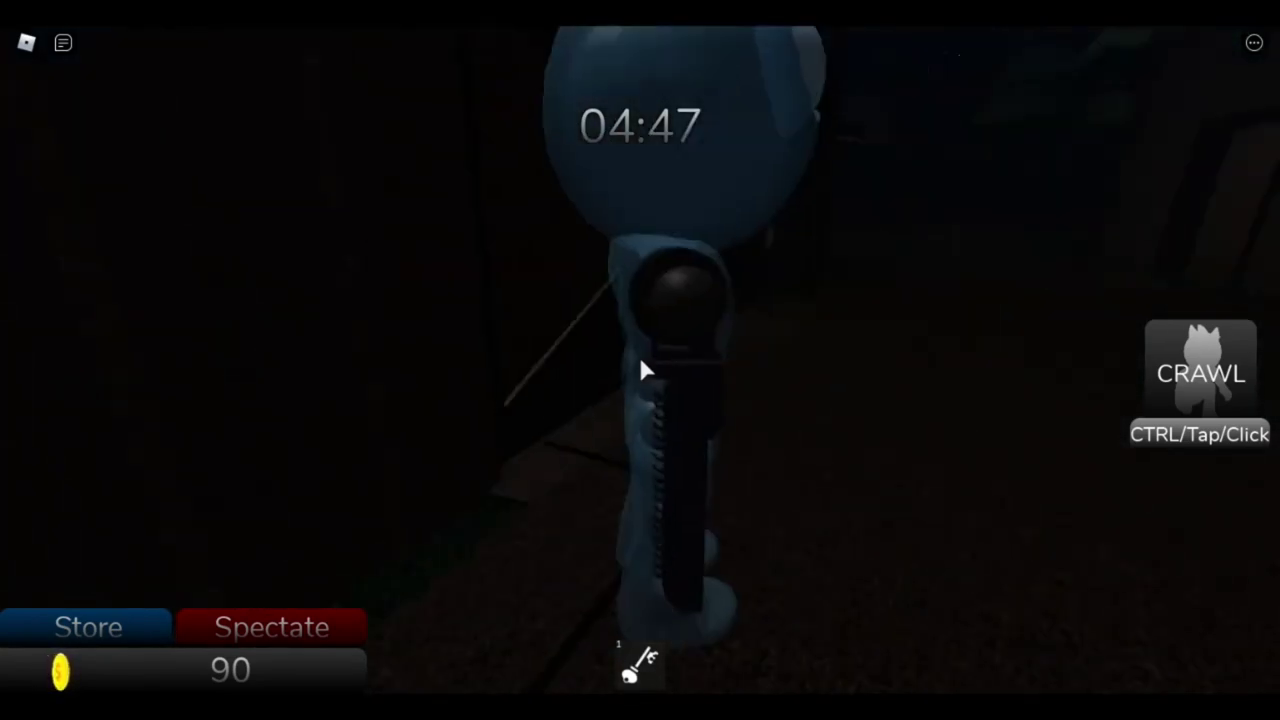
key(a)
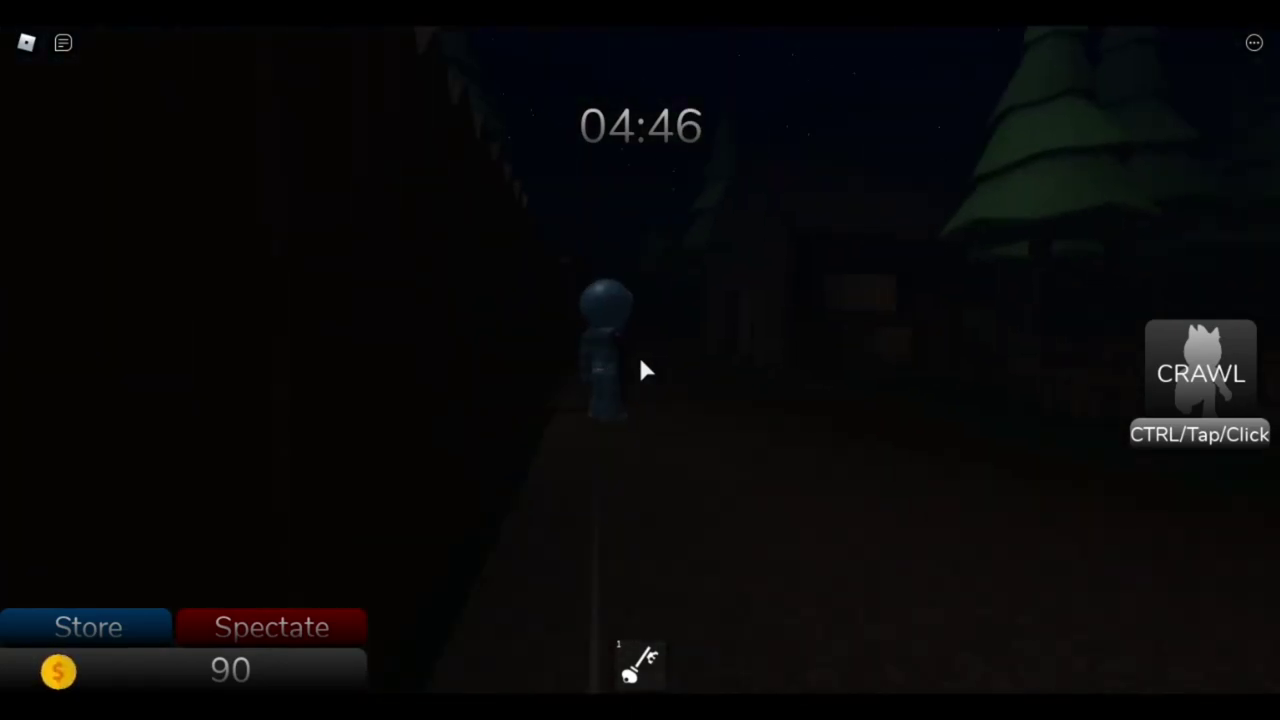
key(1)
- Walk through the dark forest into the wooden cabin with the vent
key(w)
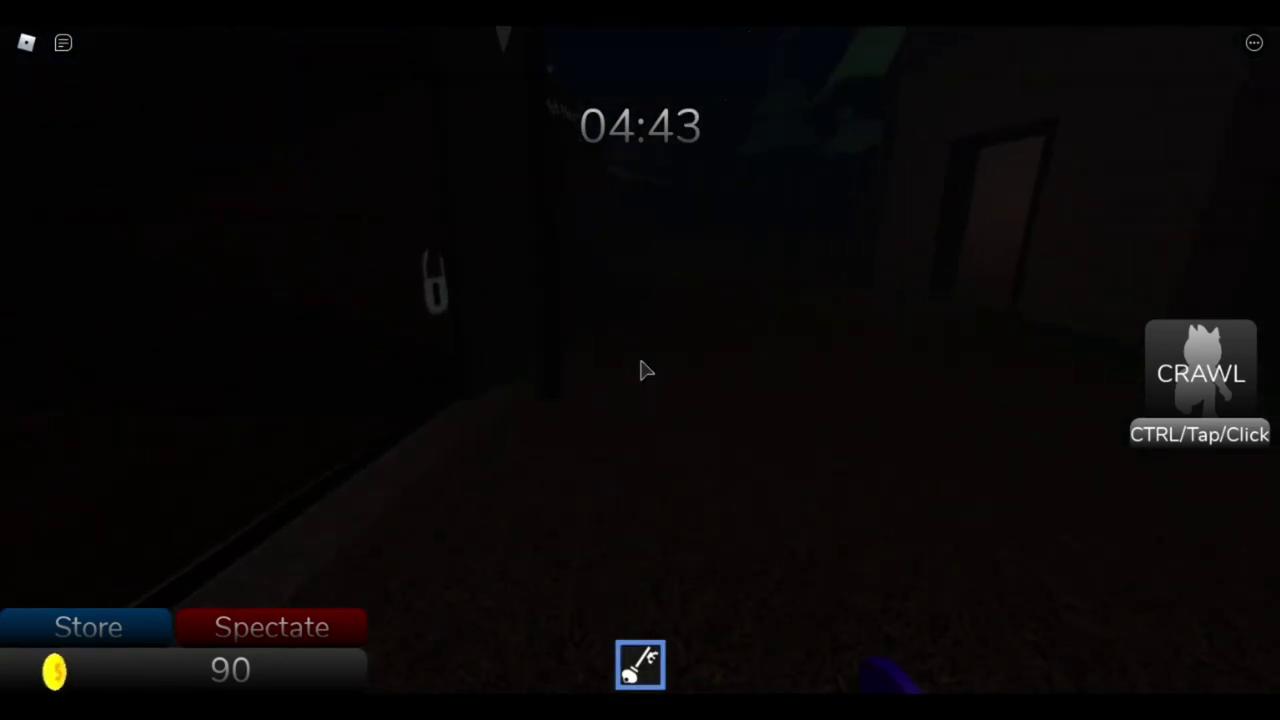
key(a)
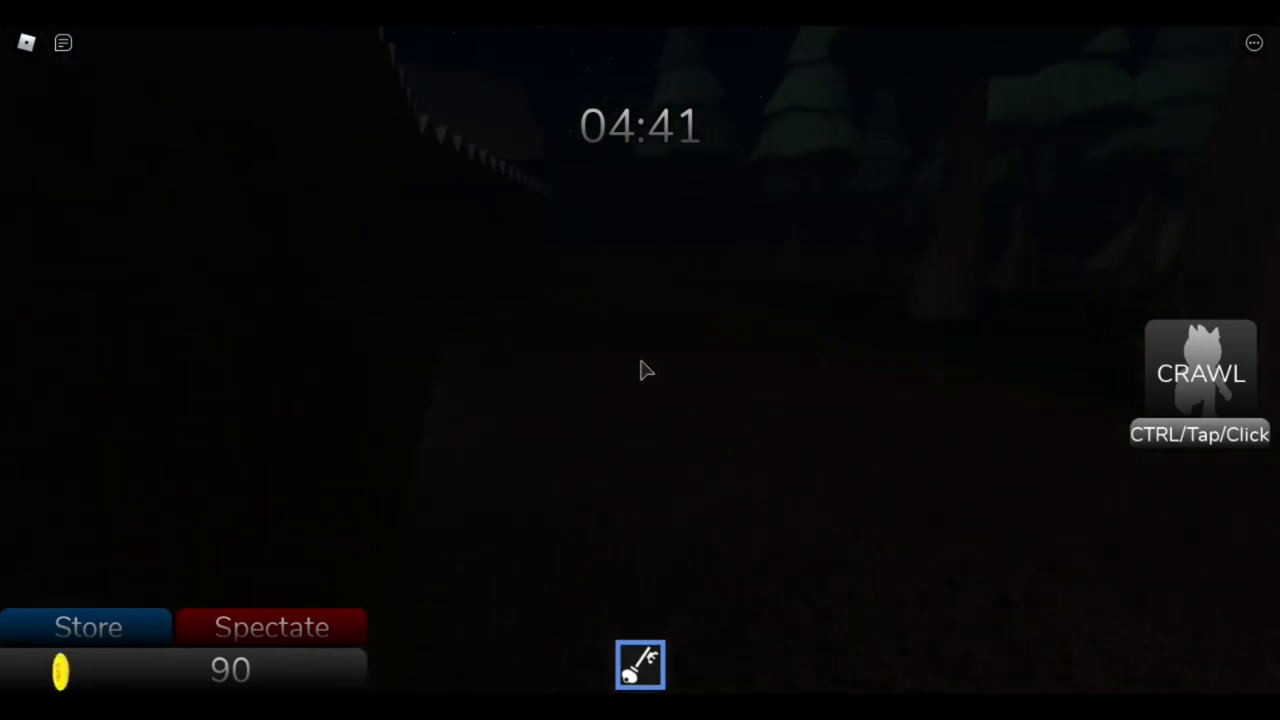
key(w)
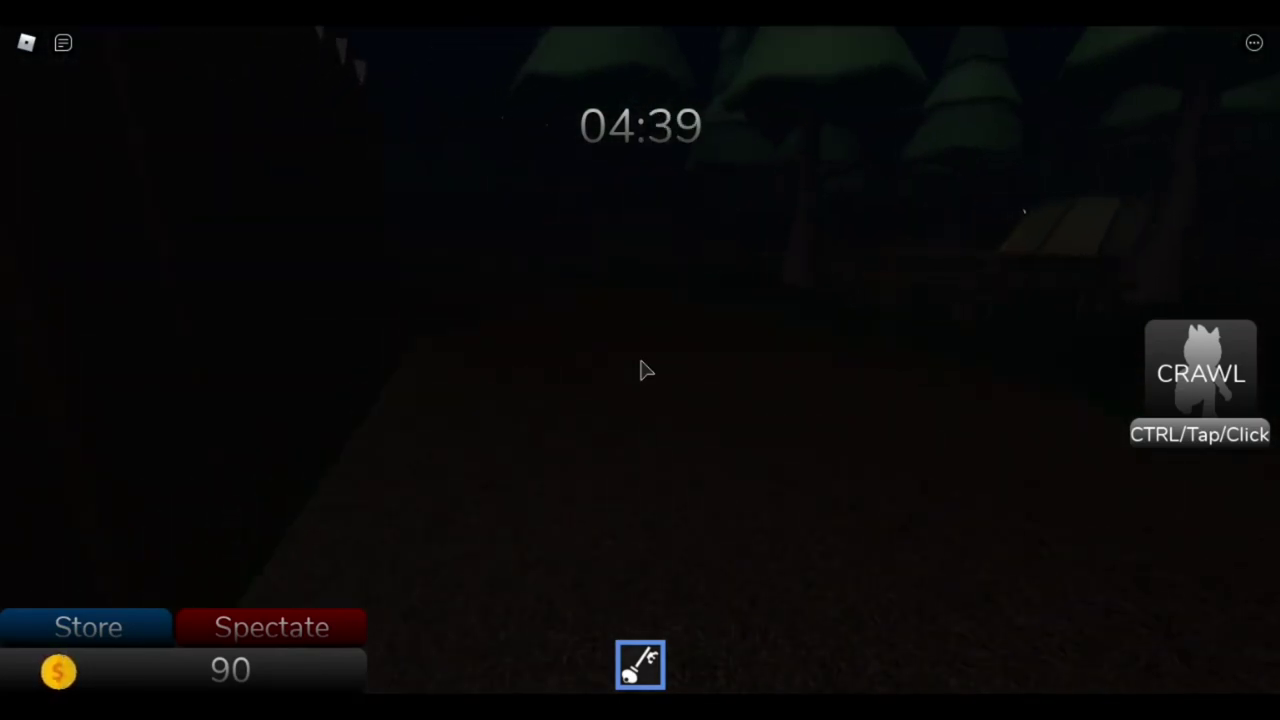
key(w)
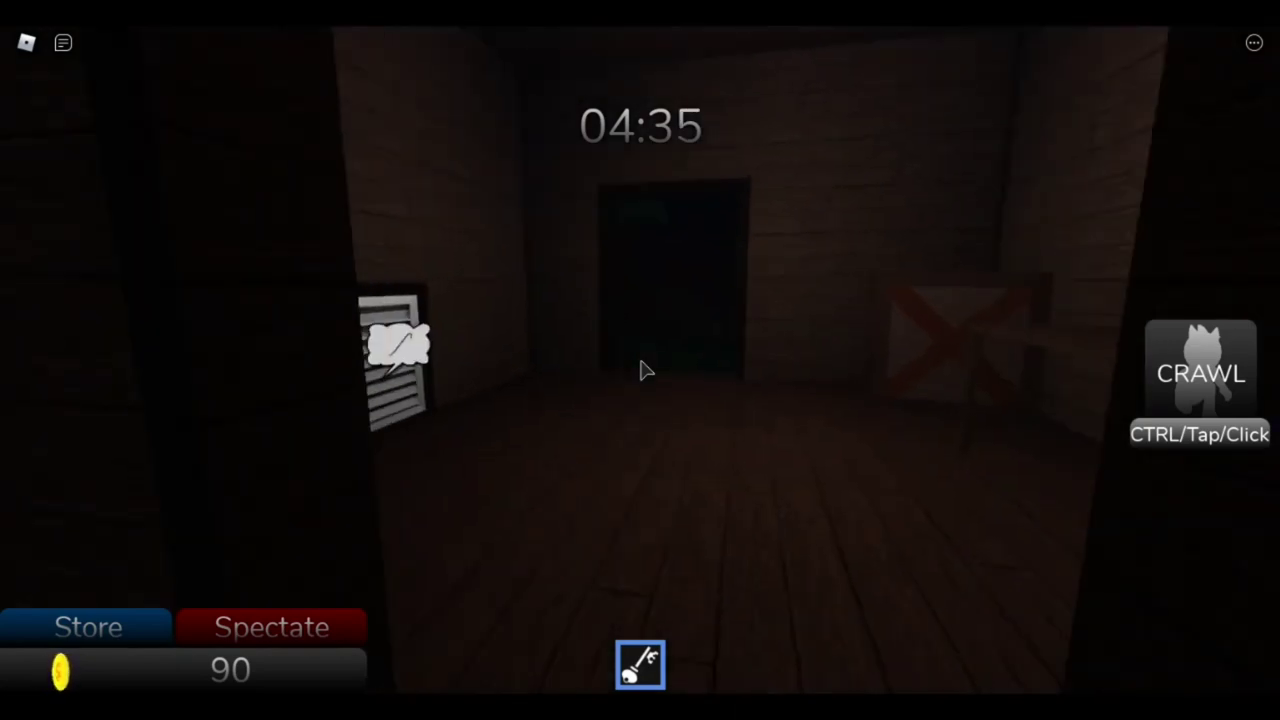
key(1)
key(w)
key(w)
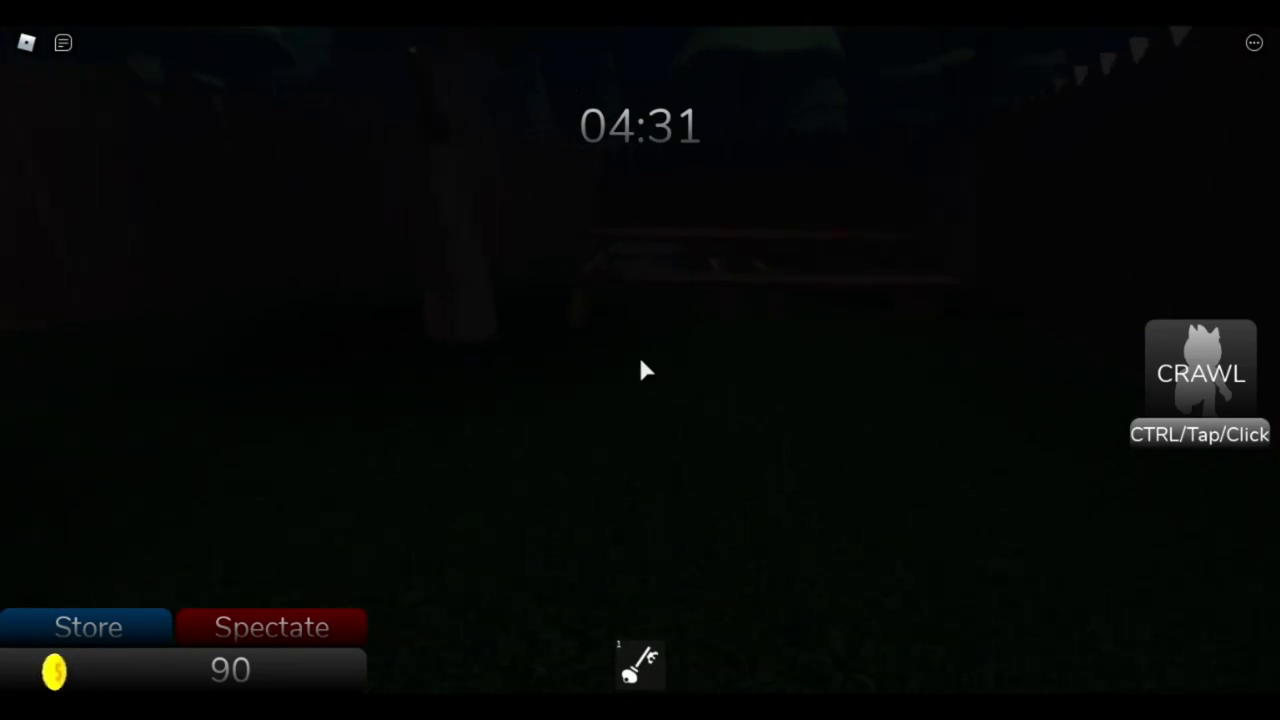
- Pick up the red key from the table and head out toward the forest
key(w)
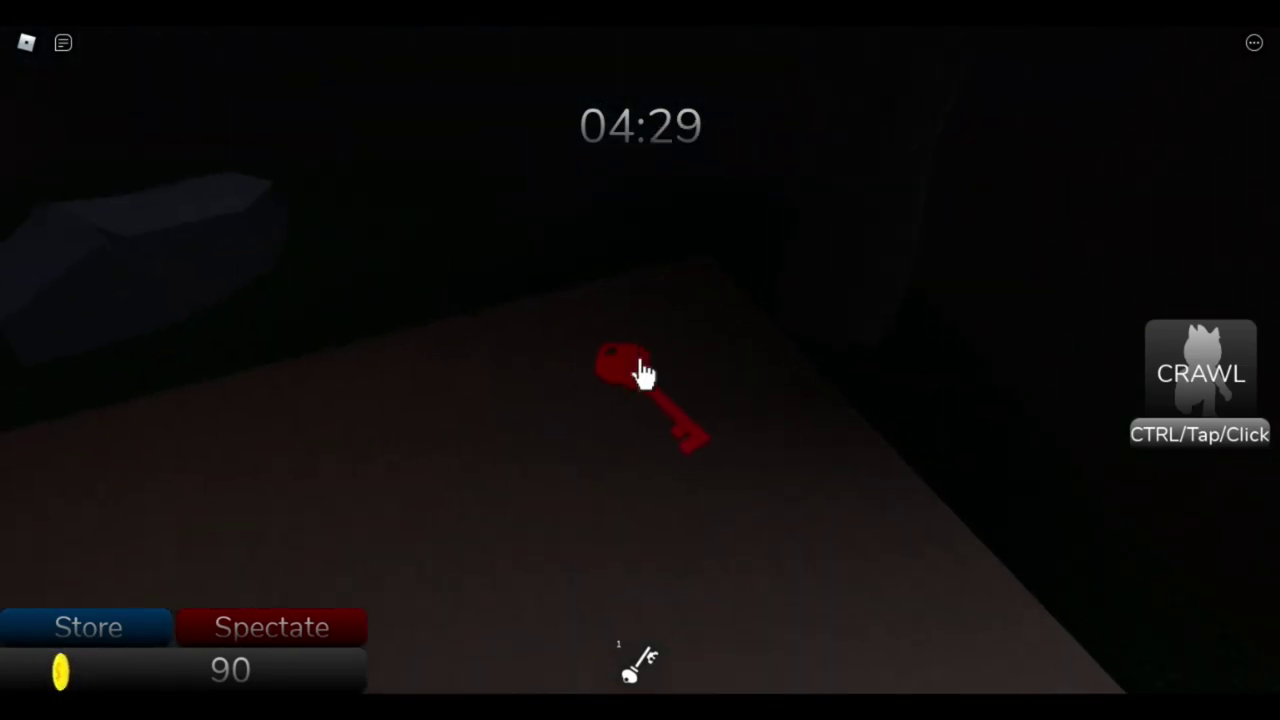
click(643, 370)
key(w)
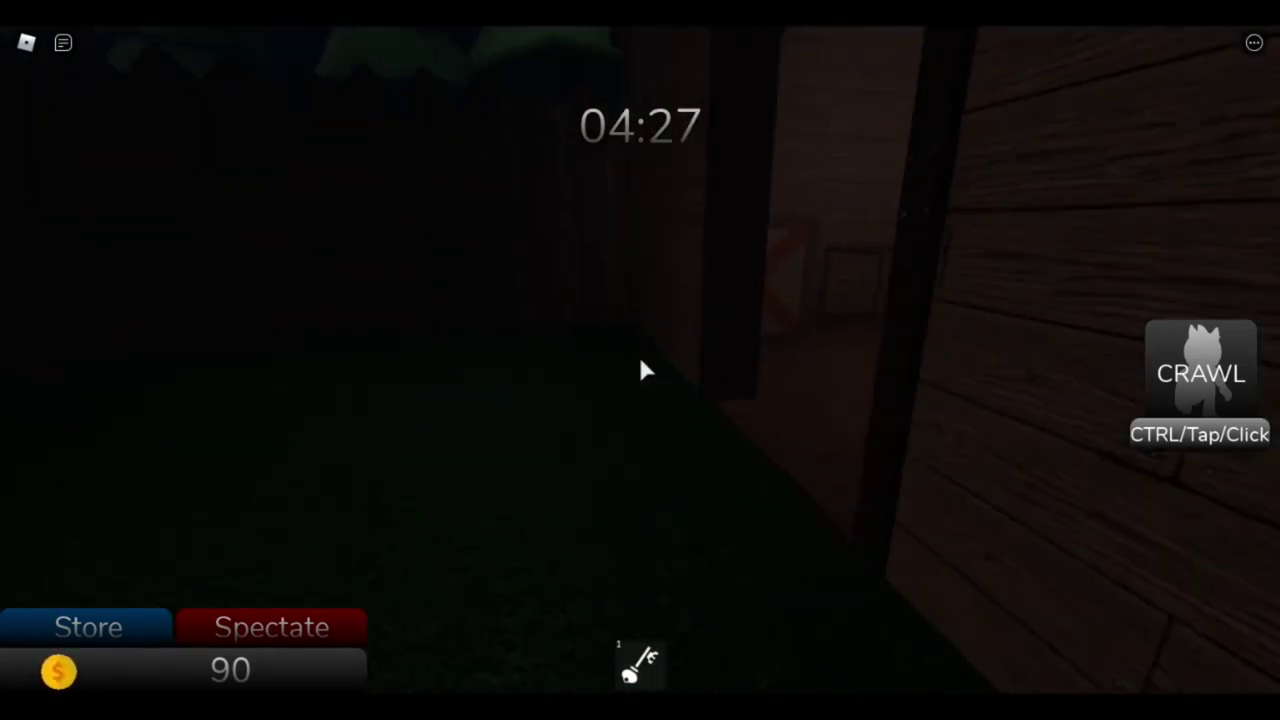
key(w)
key(1)
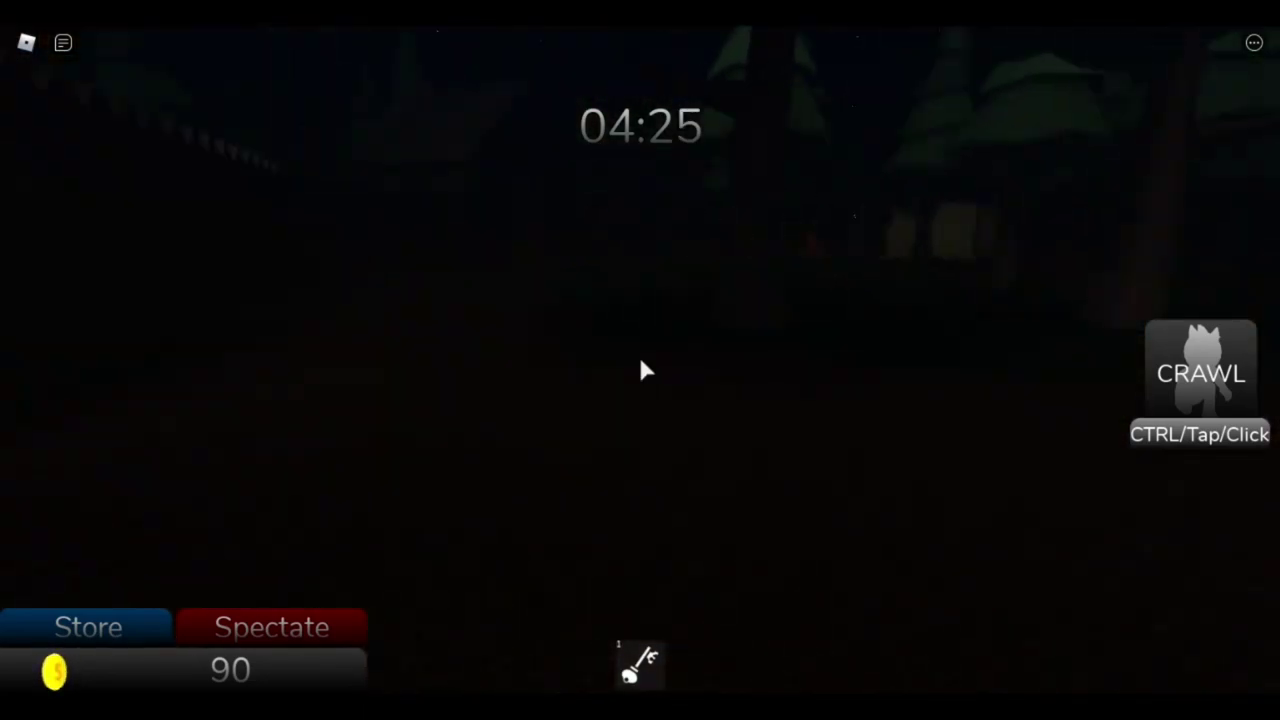
- Follow the path with the key equipped into the room holding the wrench
key(w)
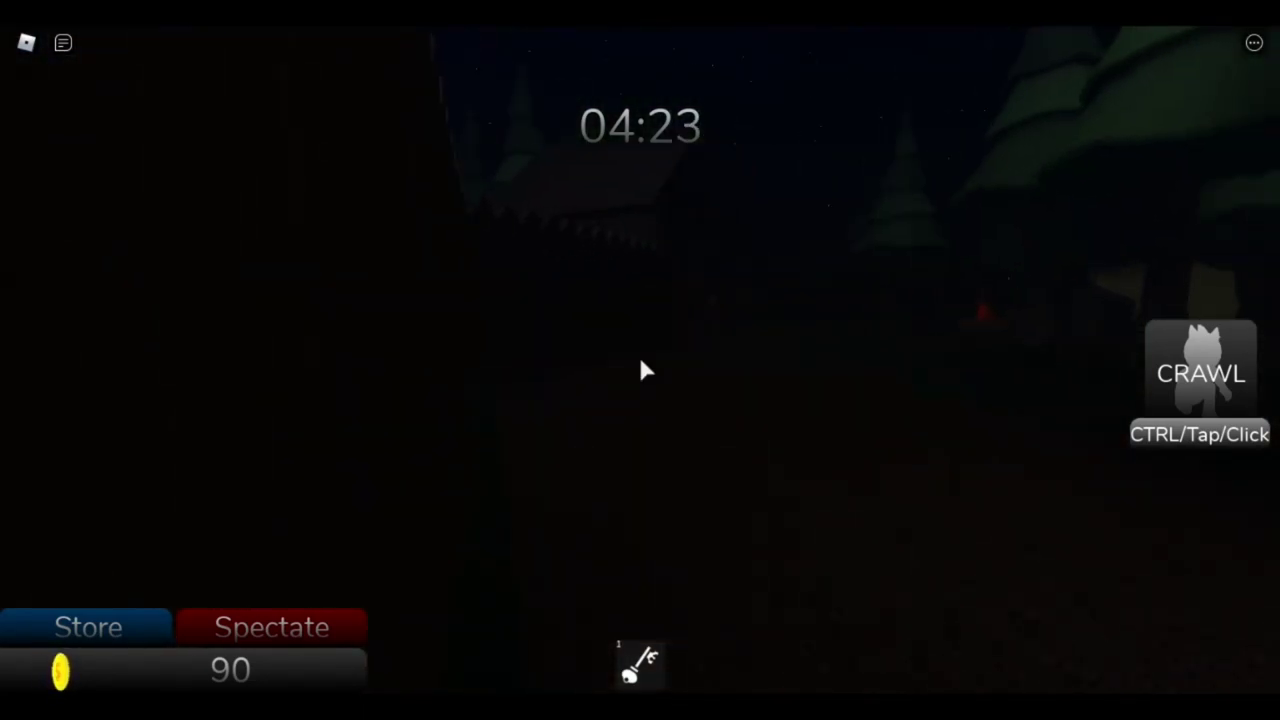
key(1)
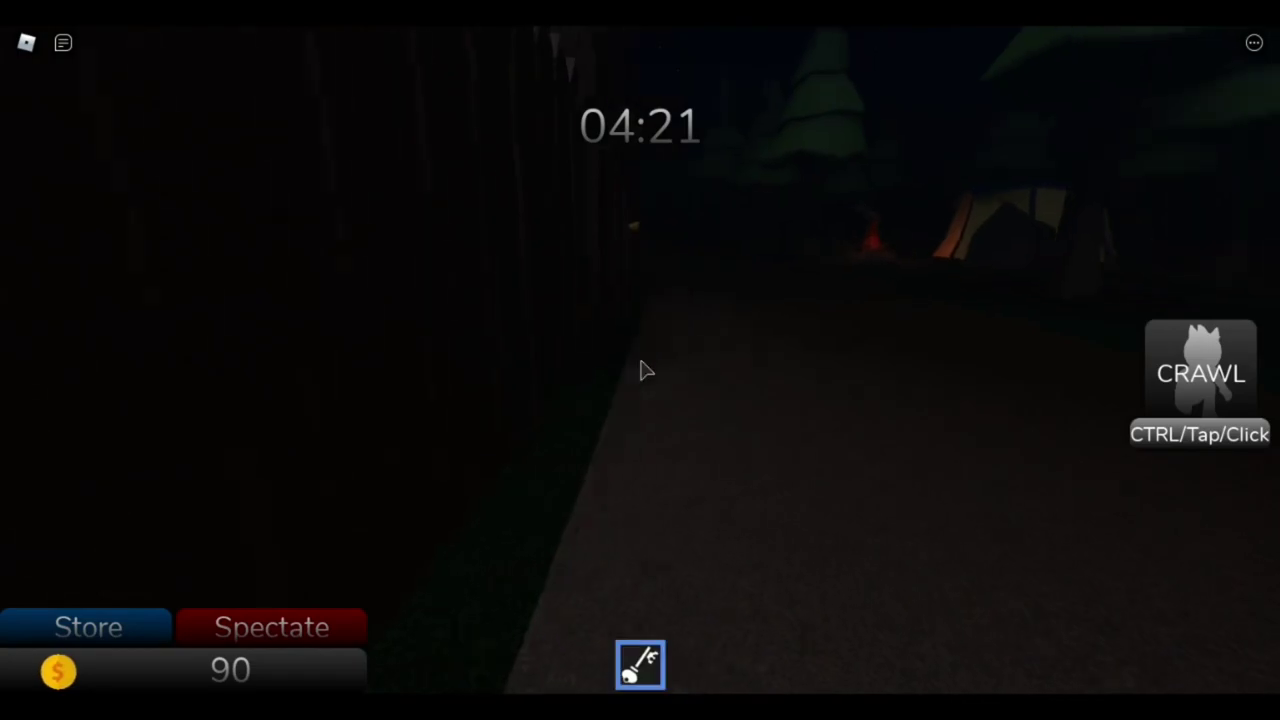
key(a)
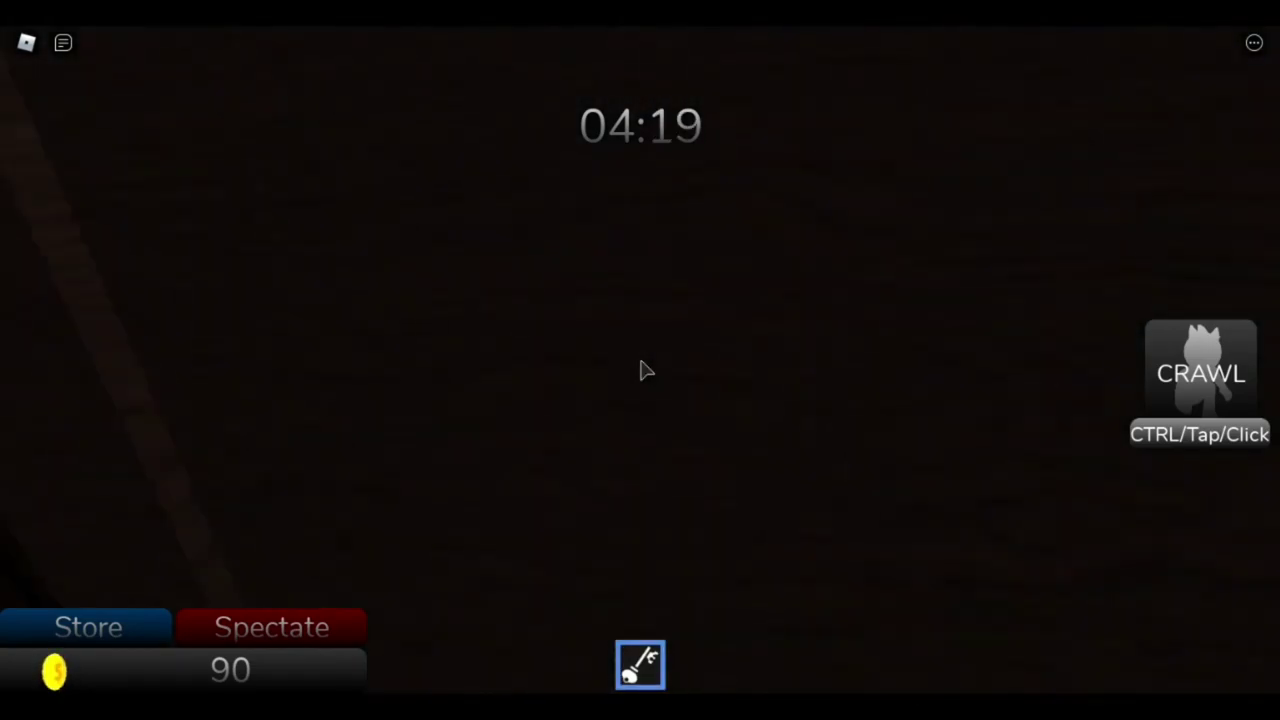
key(w)
key(1)
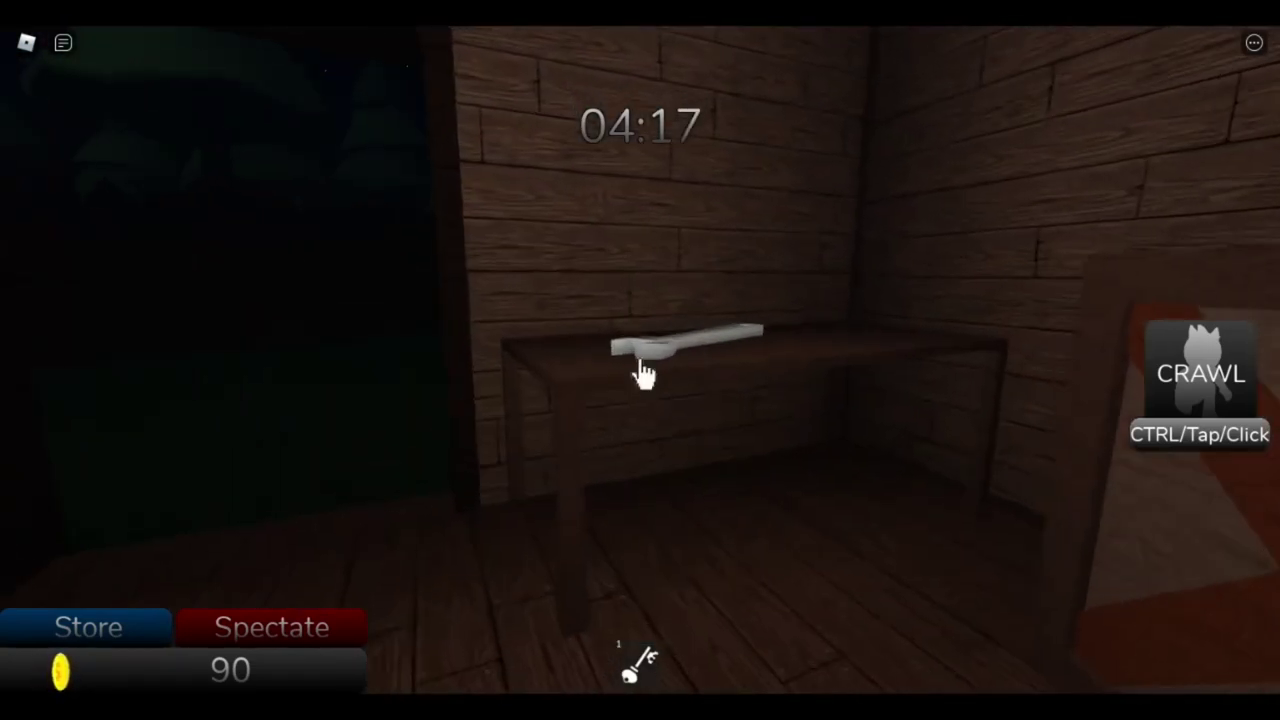
- Take the wrench from the table and head out the door
click(643, 372)
key(1)
key(w)
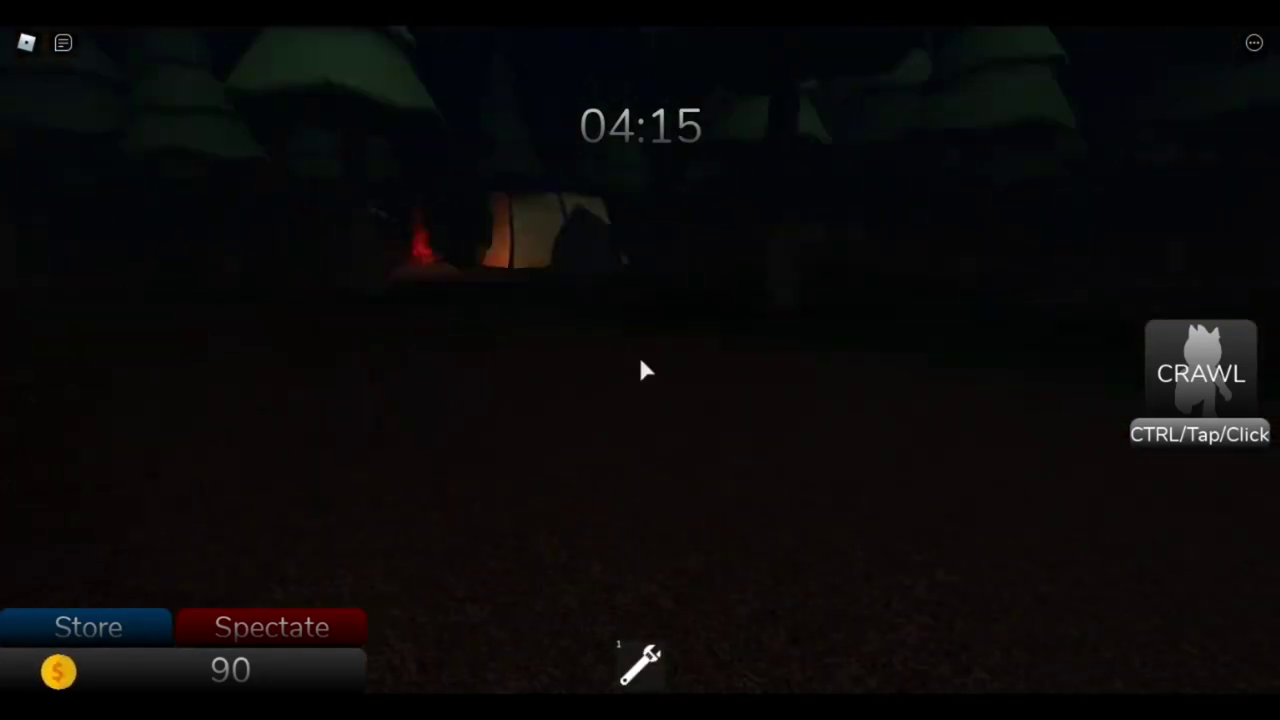
- Walk out the doorway and follow the red-shirted player into the dark corridor
key(s)
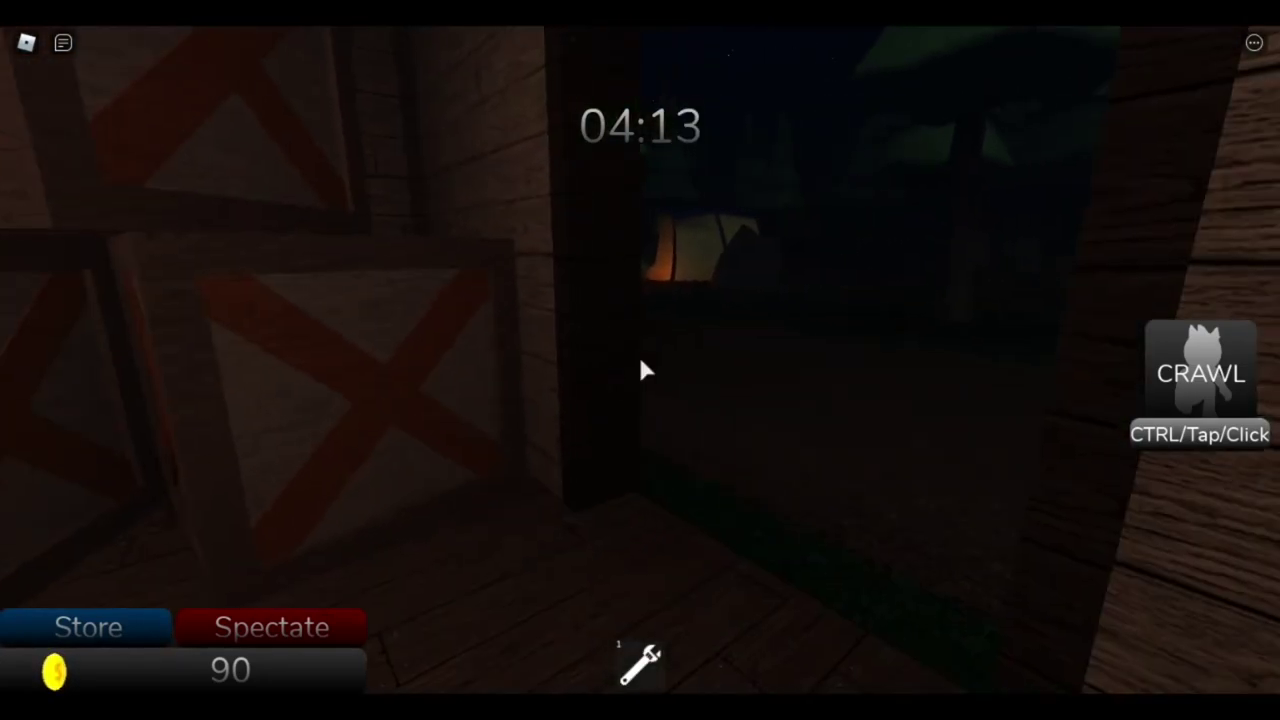
key(w)
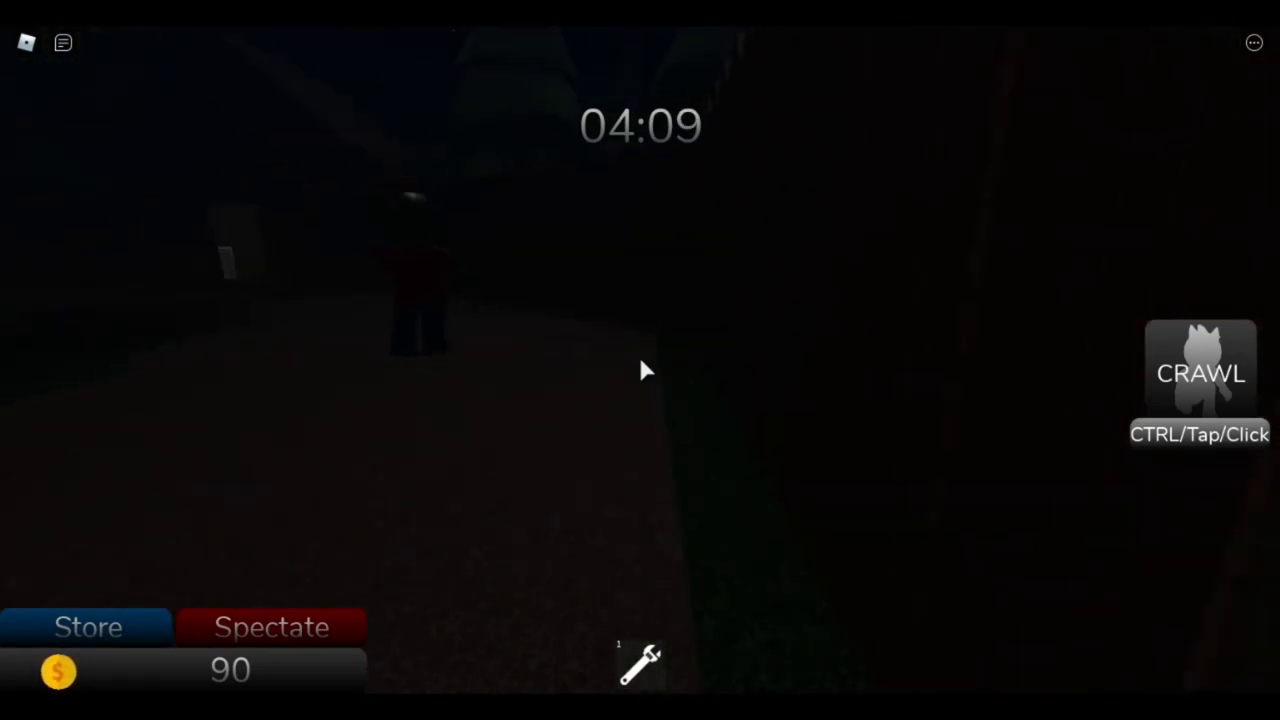
key(a)
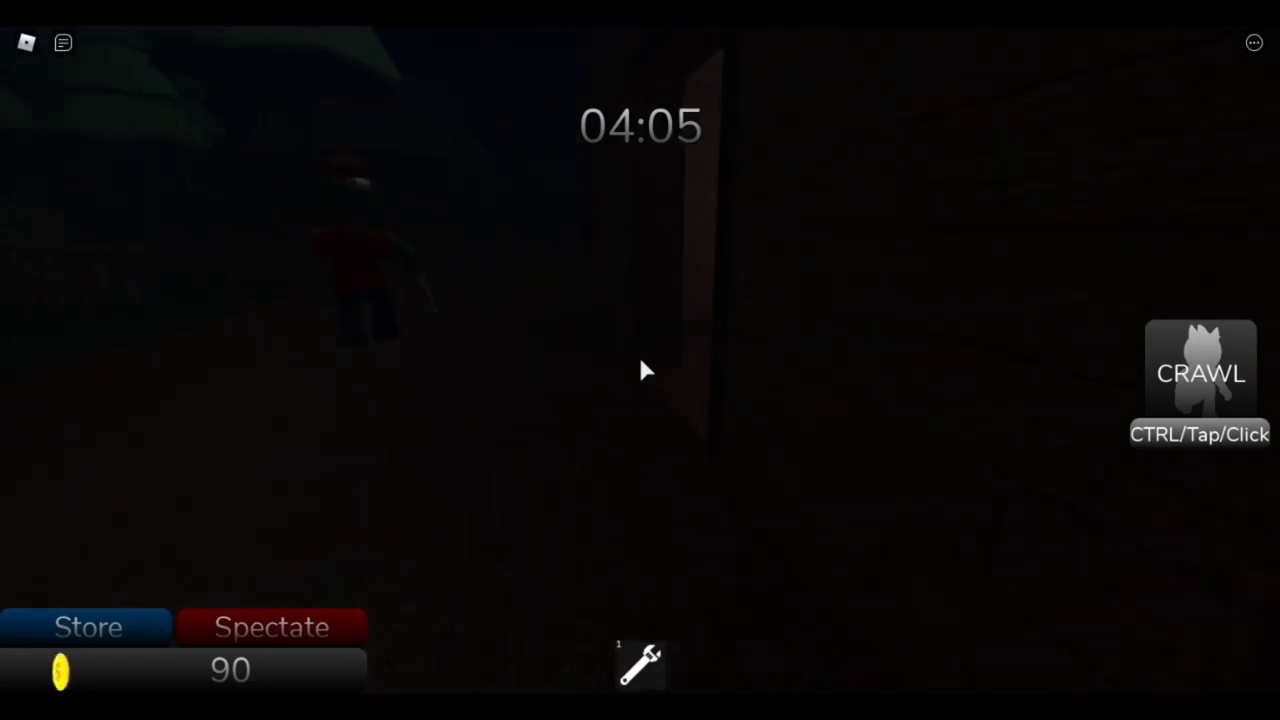
key(a)
key(w)
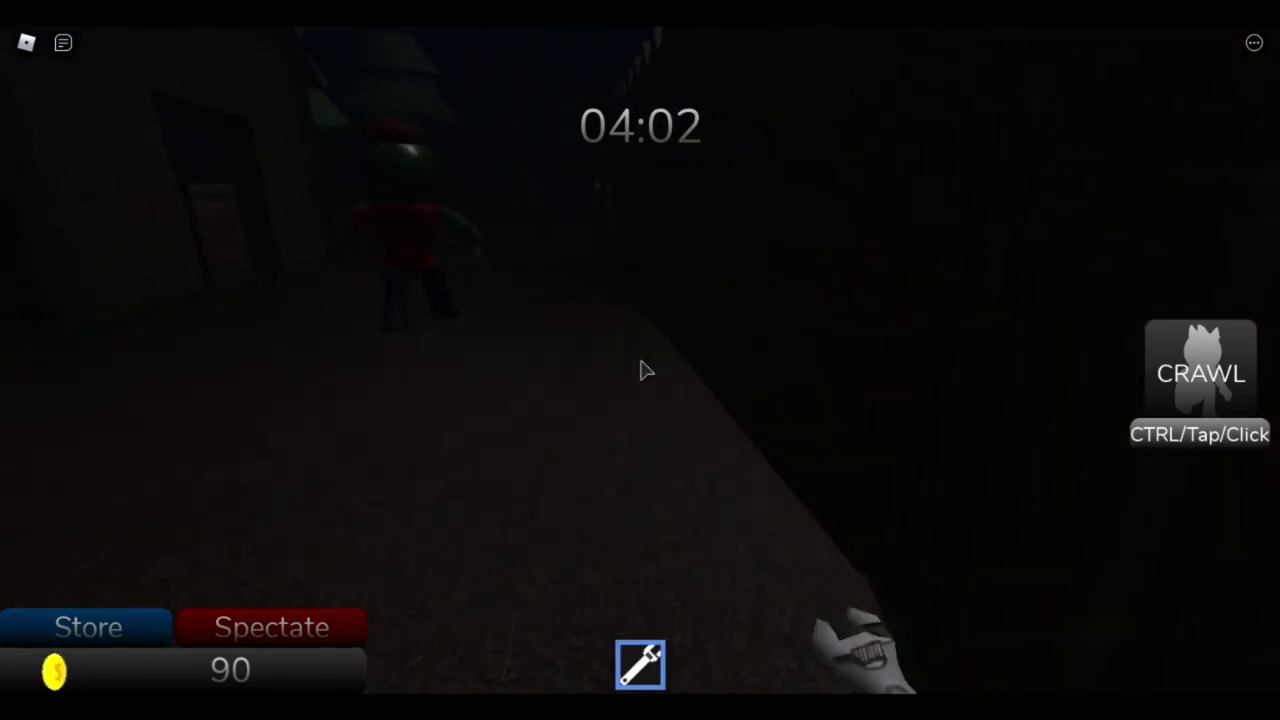
key(w)
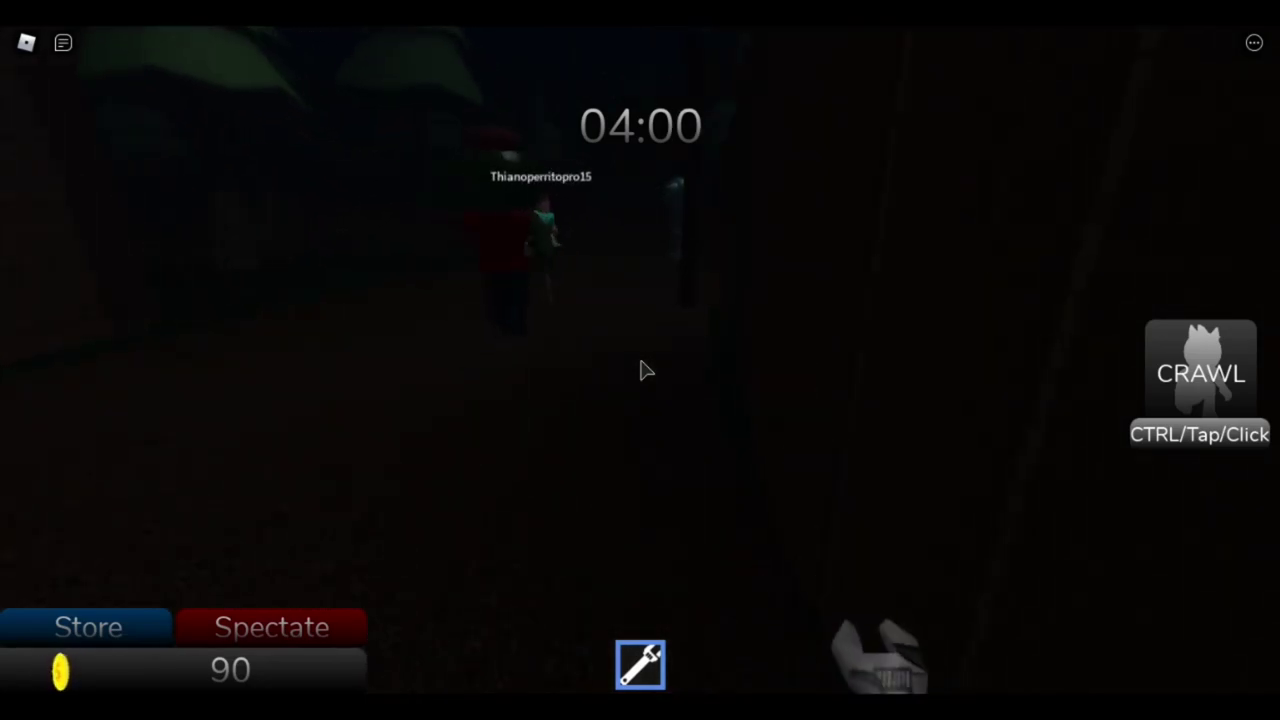
- Swing the wrench twice, then walk past the tree toward the red light
click(645, 370)
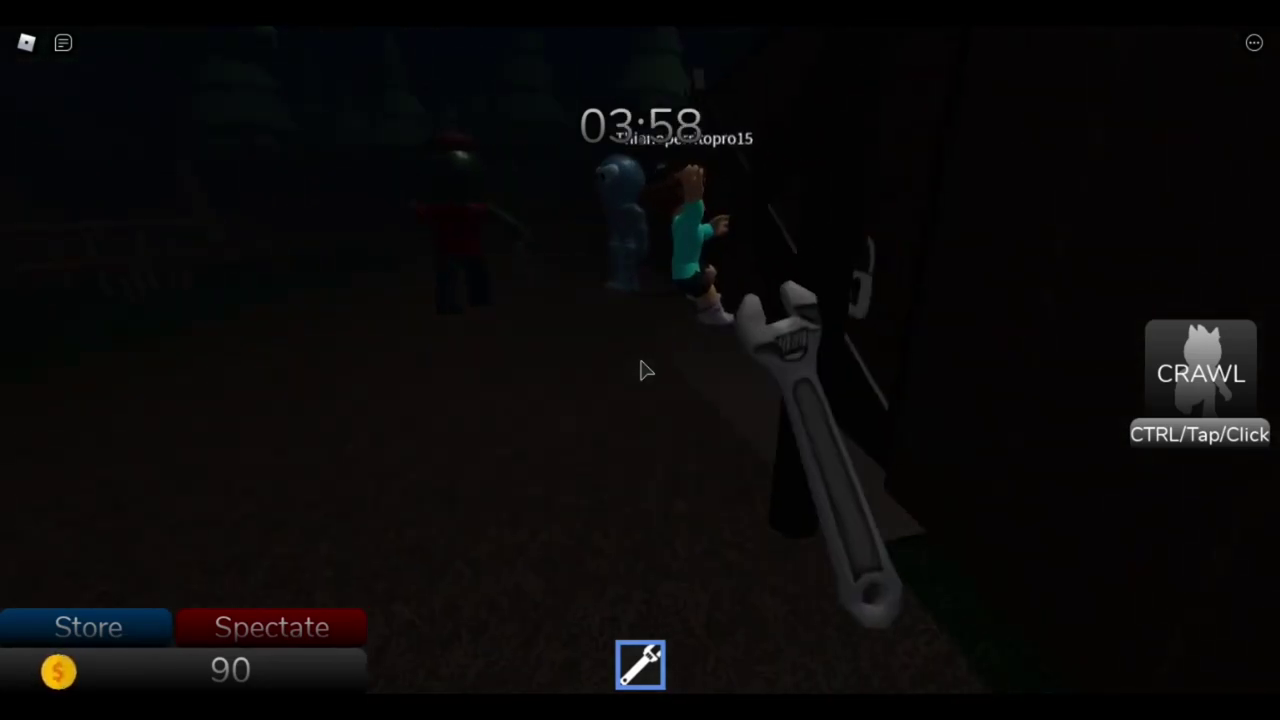
click(645, 370)
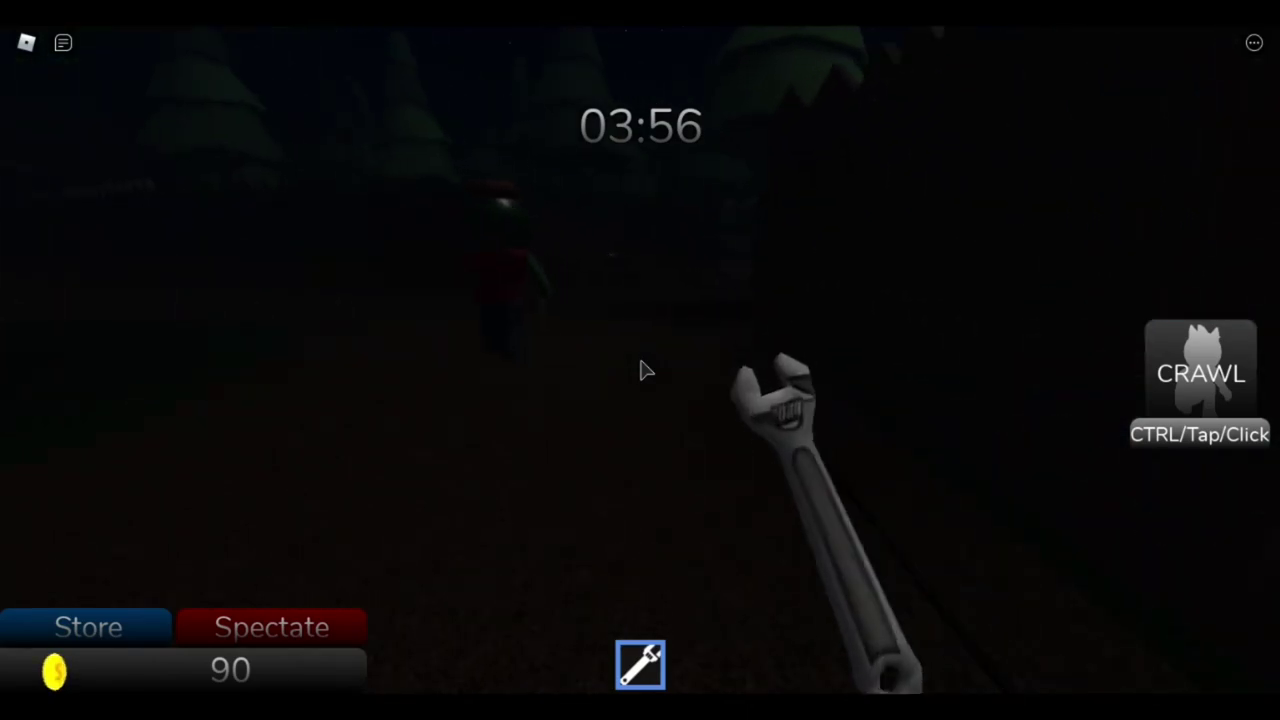
key(w)
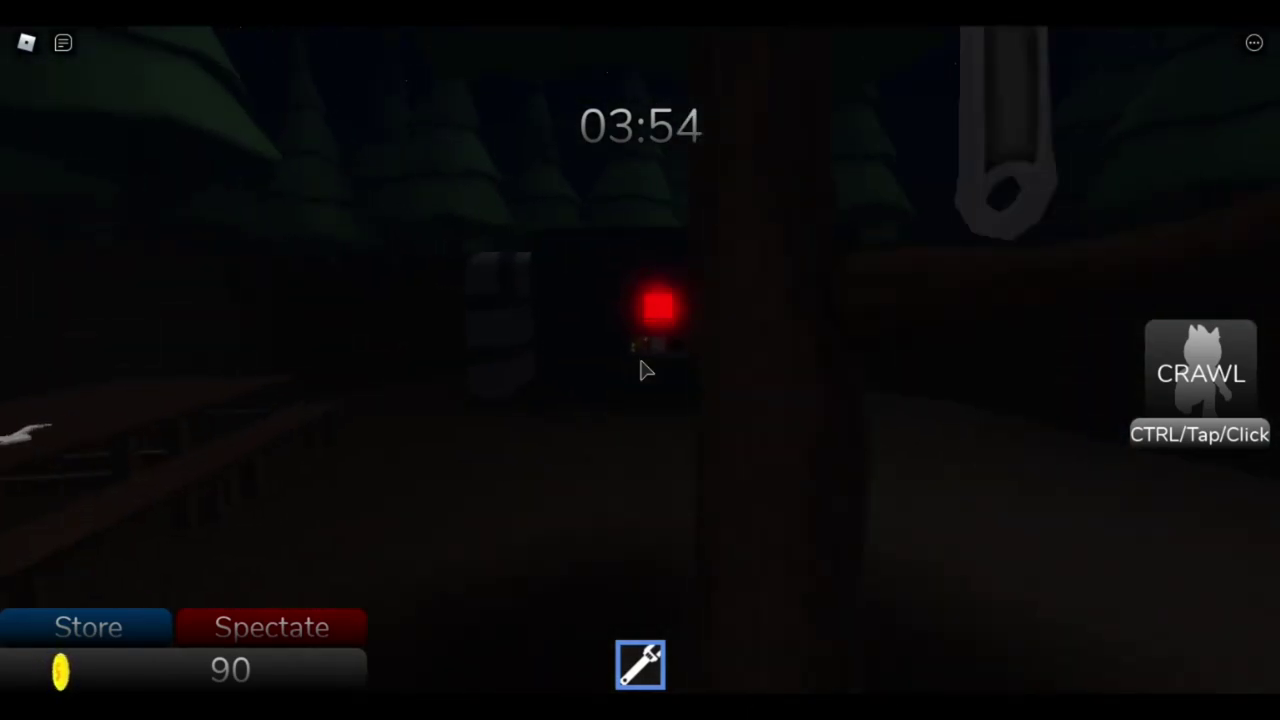
- Use the wrench on the red-light panel, then turn back toward the forest
key(w)
click(645, 370)
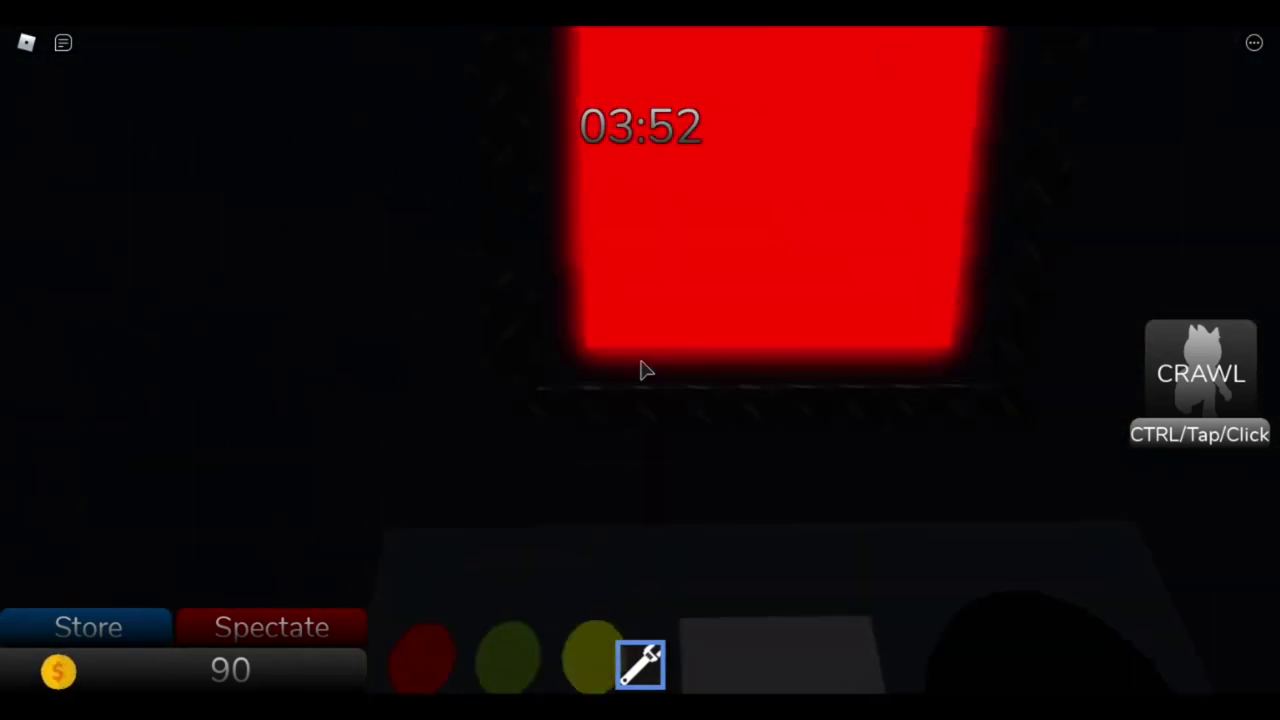
key(1)
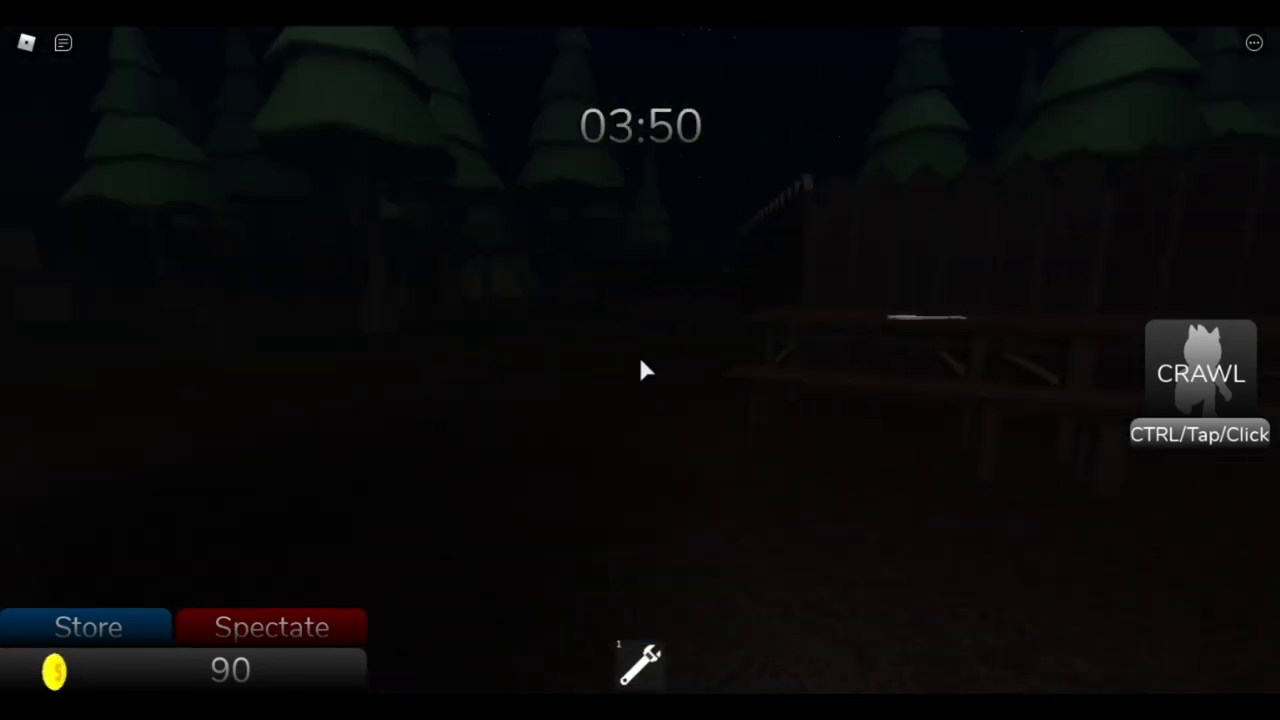